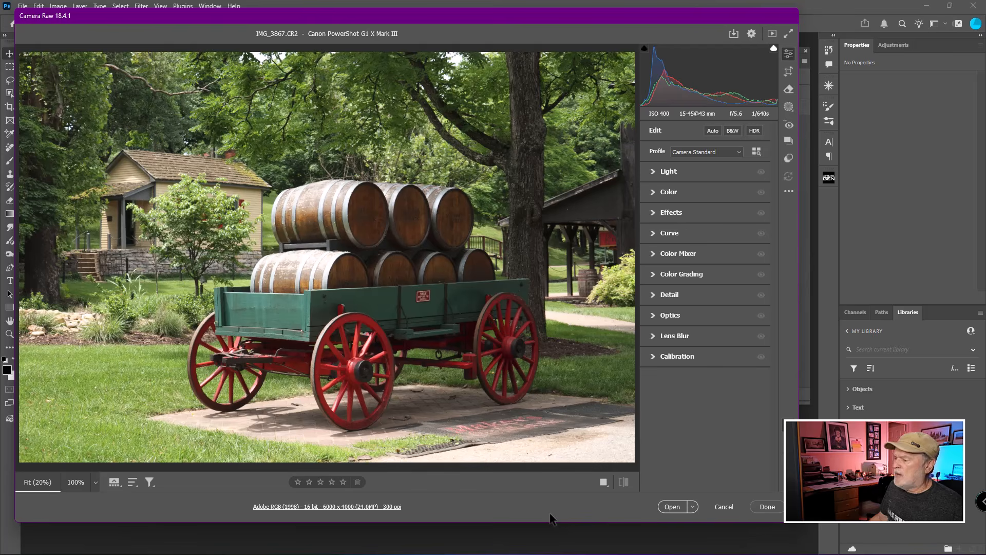
- Open the processed raw photo of the wagon for editing and duplicate its background layer
left_click(676, 506)
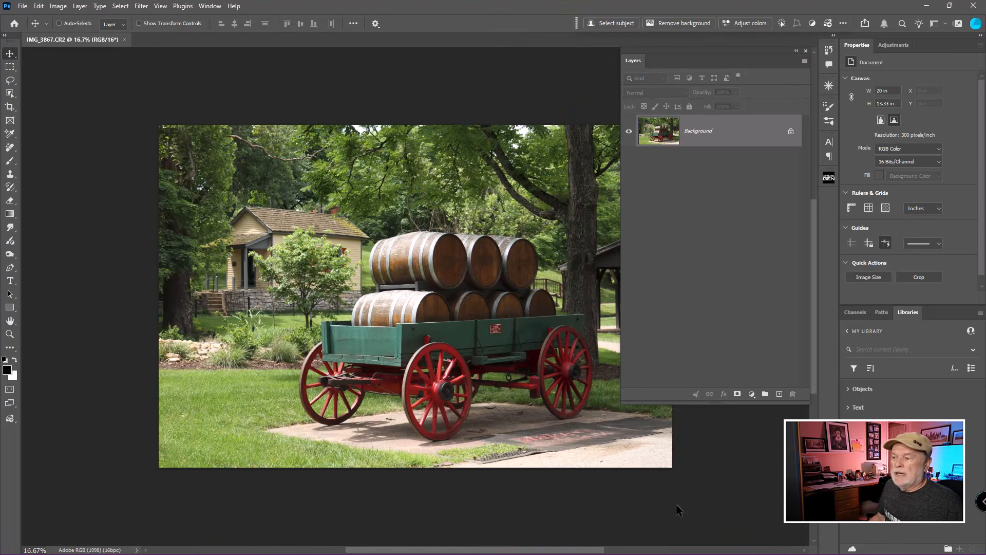
left_click_drag(550, 329, 483, 268)
key("ctrl+j")
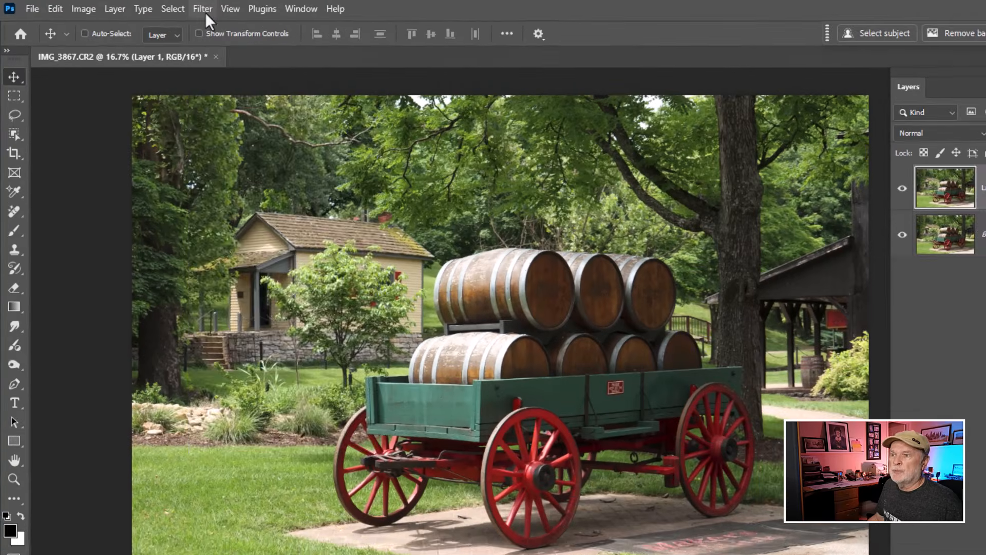
- Apply the Depth Blur neural filter to the duplicate layer, outputting only the depth map as a new layer
left_click(142, 6)
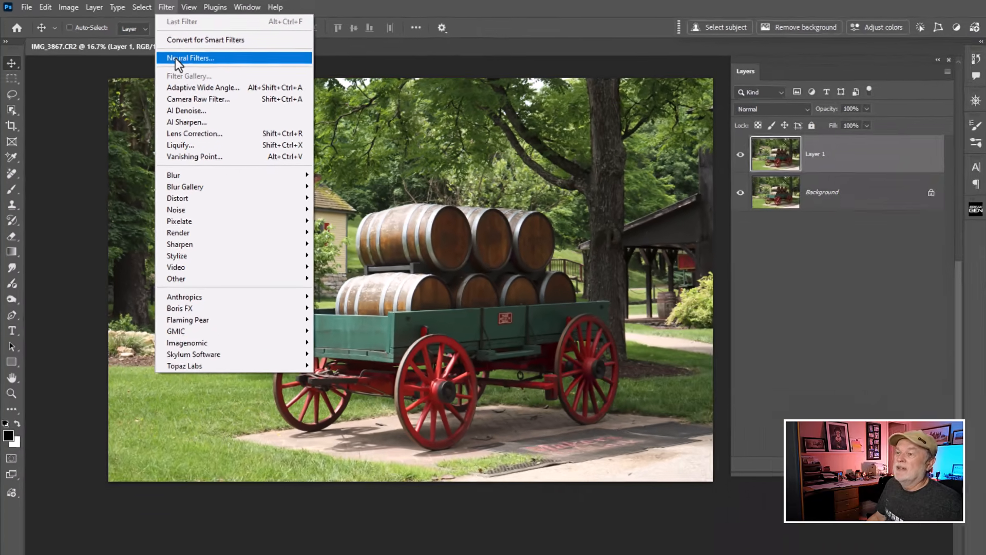
left_click(219, 72)
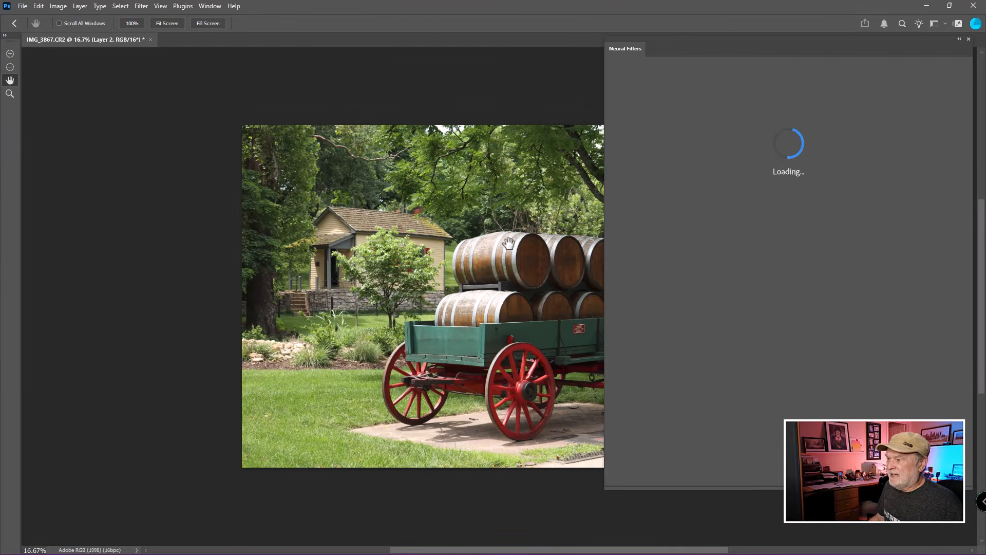
left_click_drag(508, 243, 349, 185)
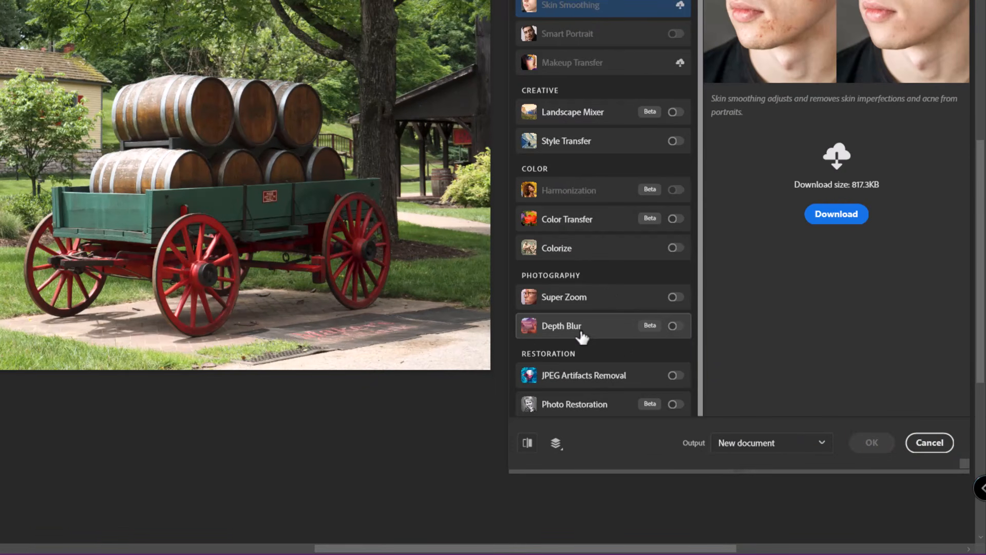
left_click(674, 326)
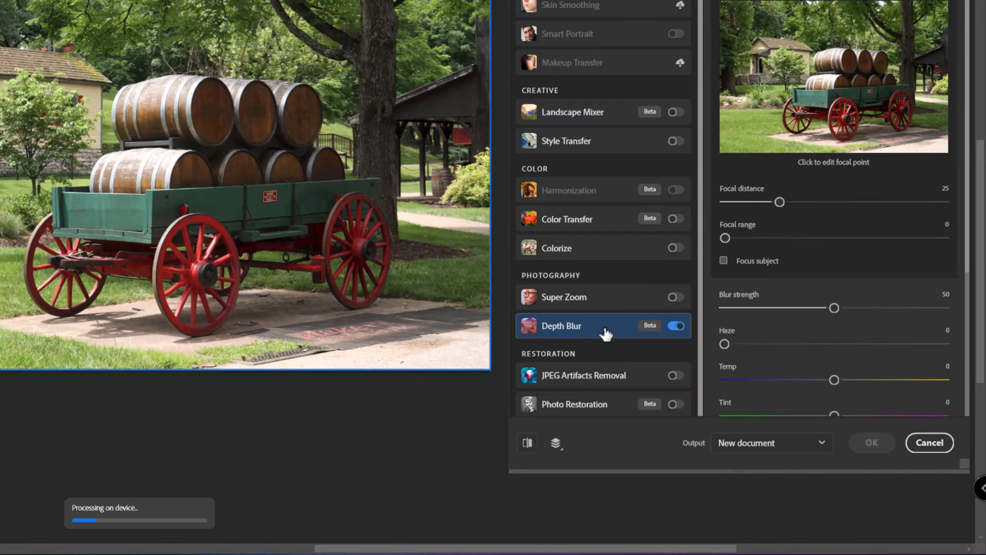
left_click_drag(968, 241, 965, 401)
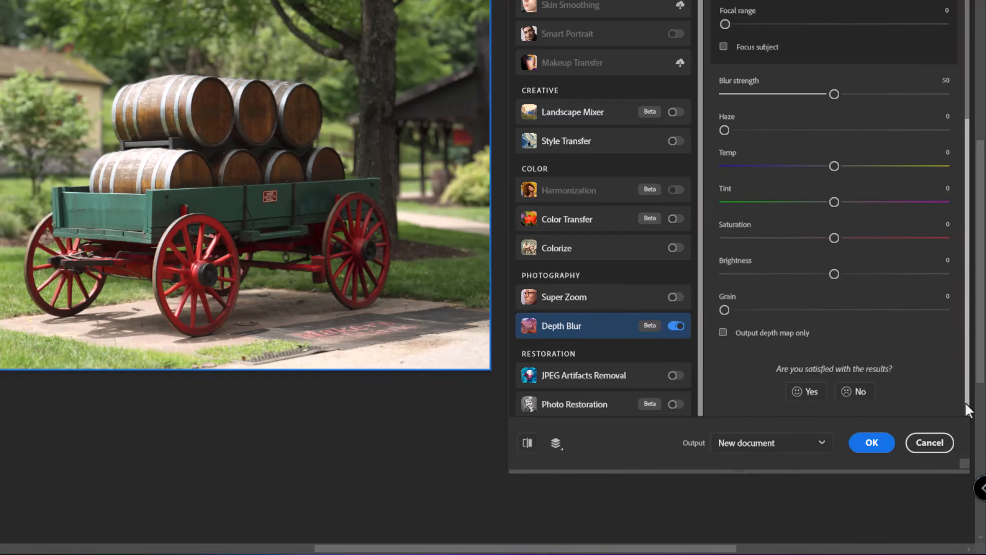
left_click(723, 332)
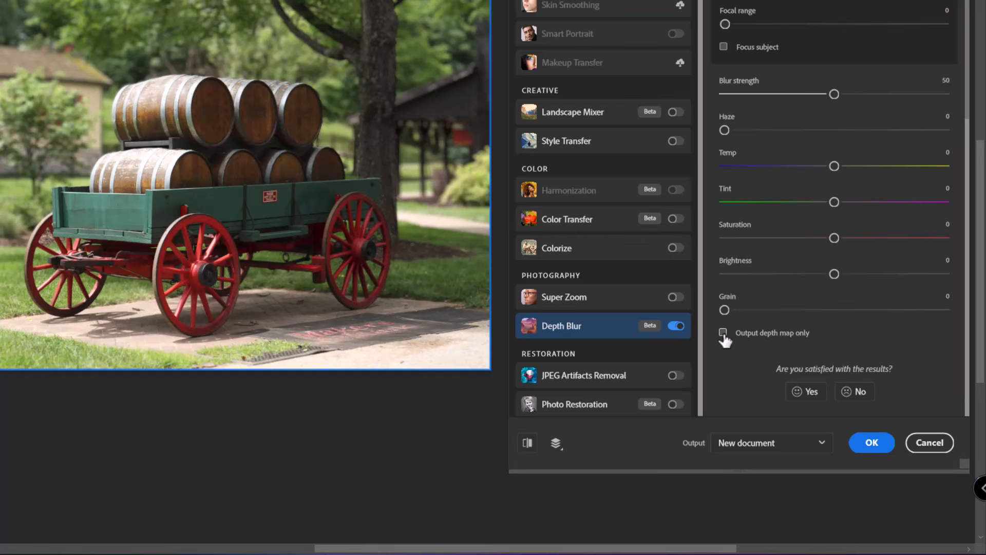
left_click(724, 333)
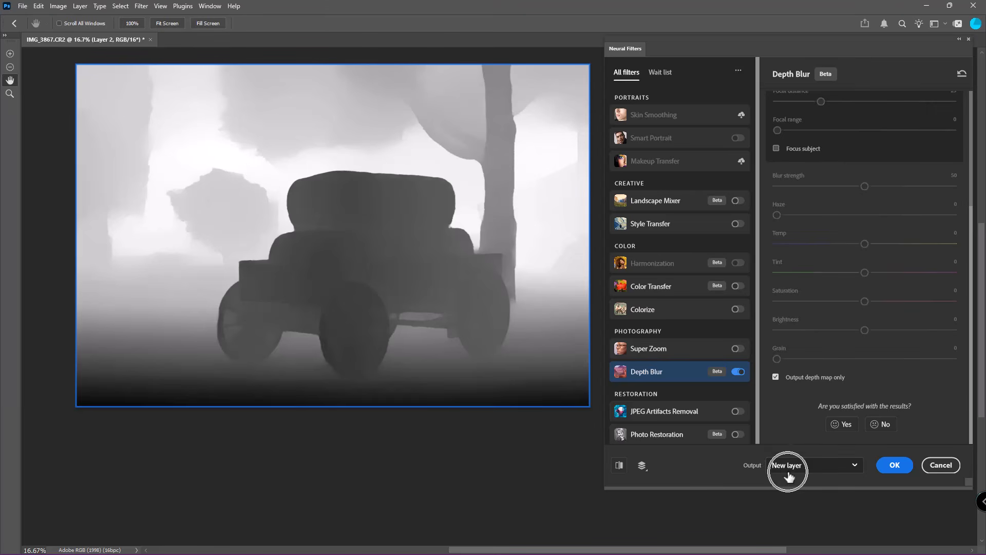
left_click(896, 466)
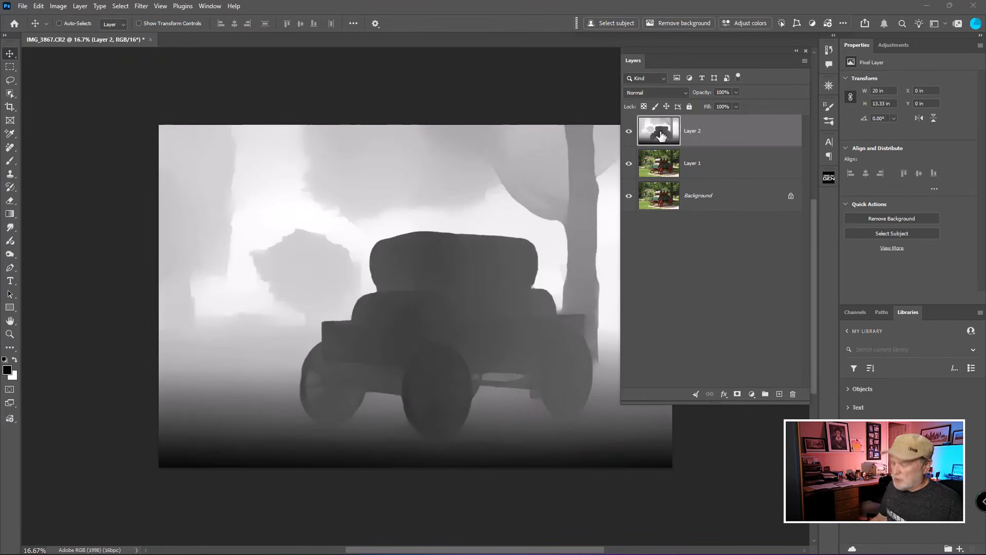
- Duplicate the depth map layer and place the copy between Layer 1 and the Background
key("ctrl+j")
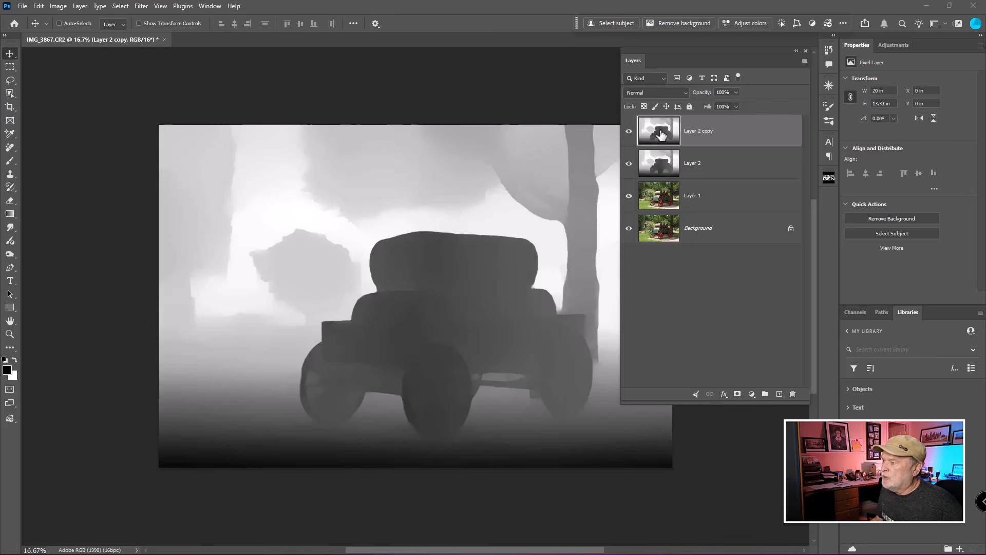
left_click_drag(661, 135, 664, 216)
key("alt+period")
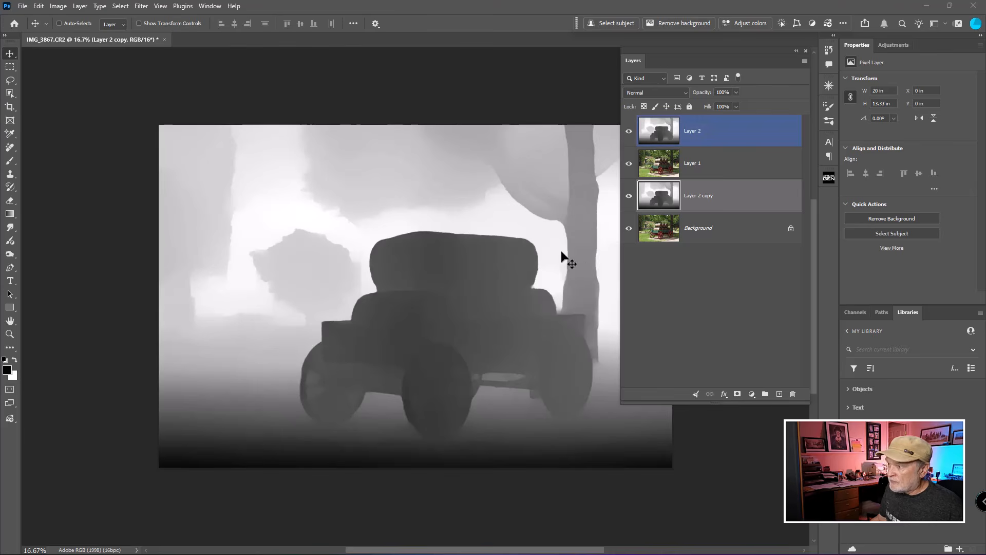
left_click_drag(550, 242, 489, 193)
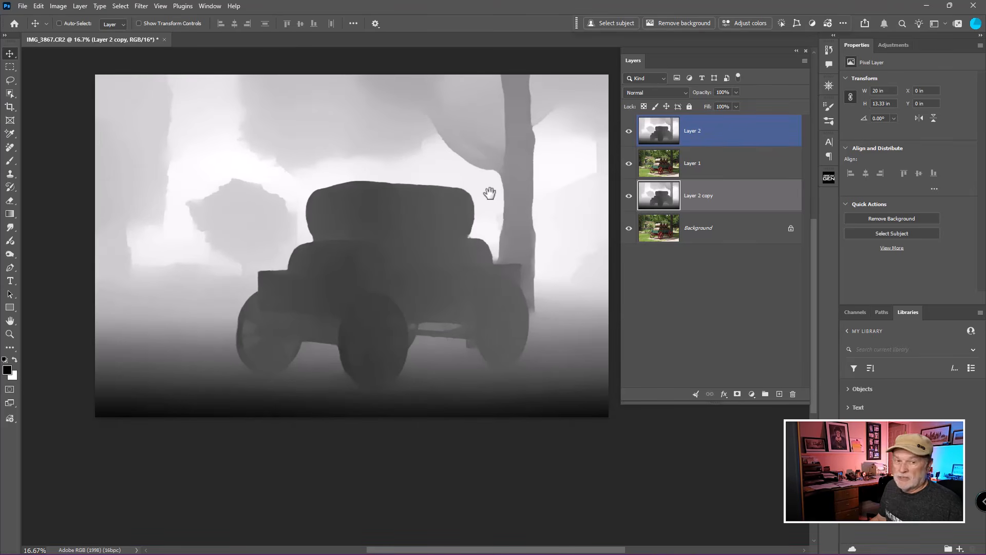
- Posterize the topmost depth map, Layer 2, to 5 levels
left_click(664, 135)
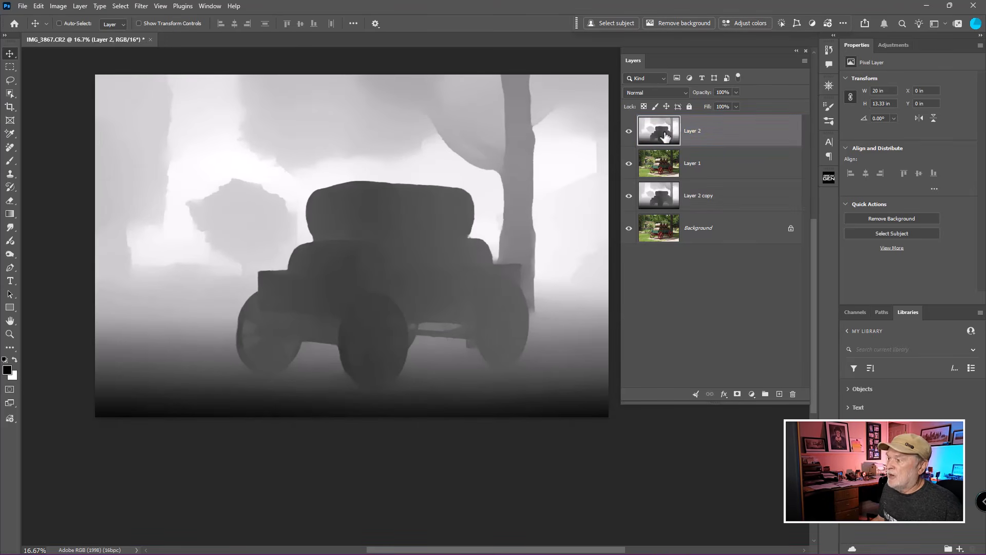
left_click(665, 136, "ctrl")
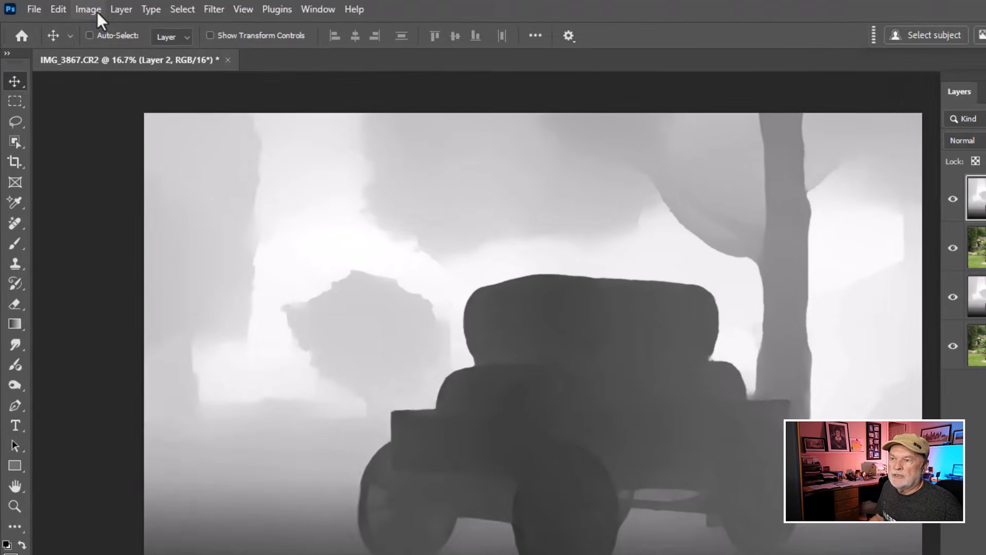
left_click(63, 8)
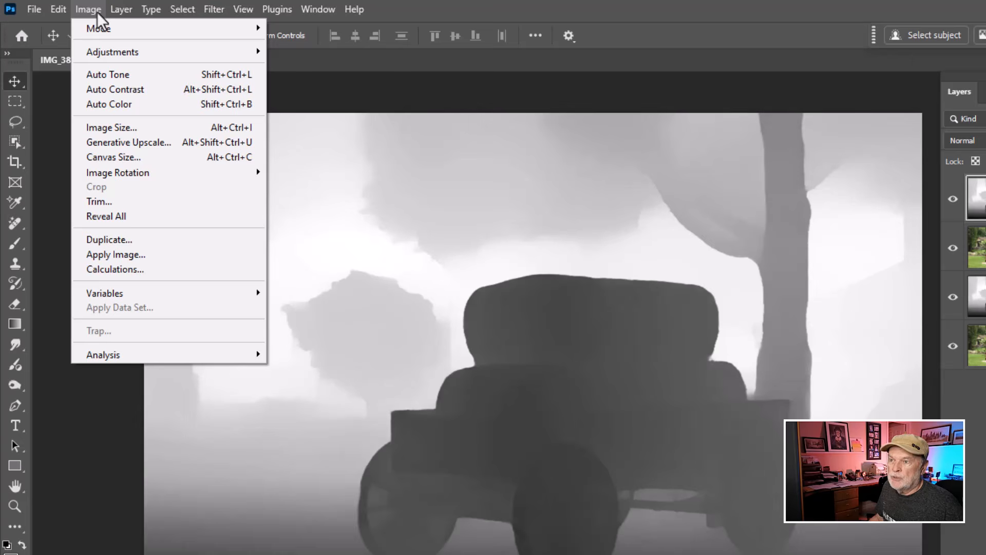
mouse_move(100, 53)
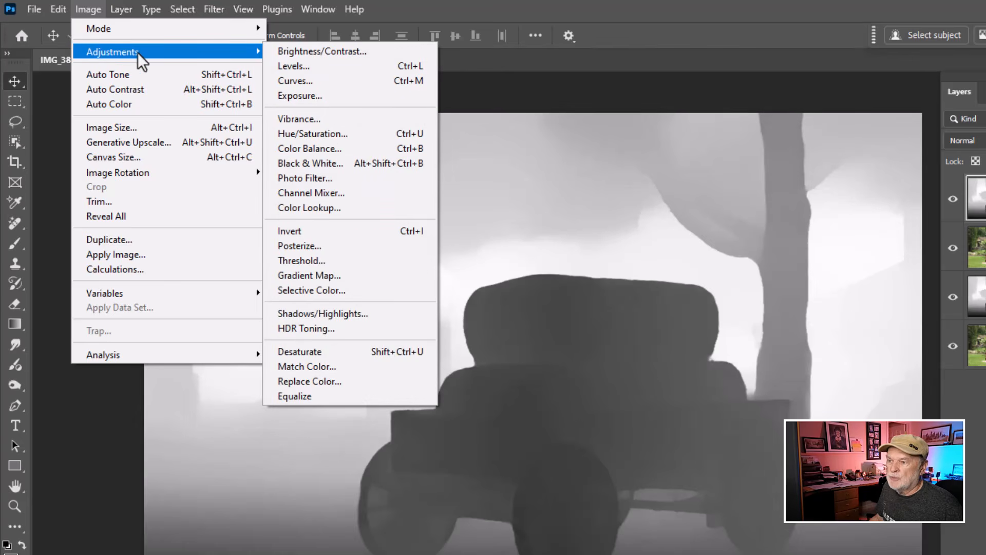
left_click(337, 246)
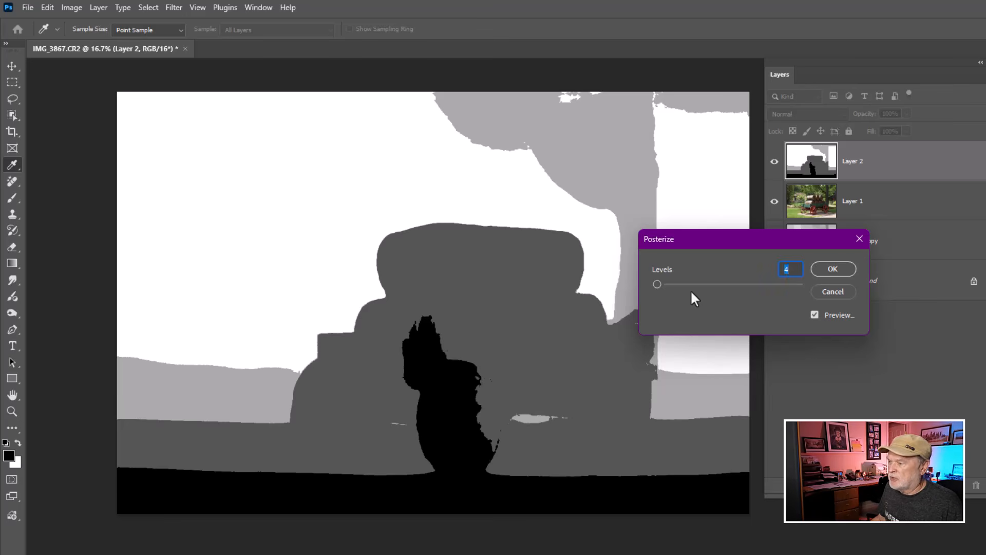
left_click_drag(658, 285, 652, 292)
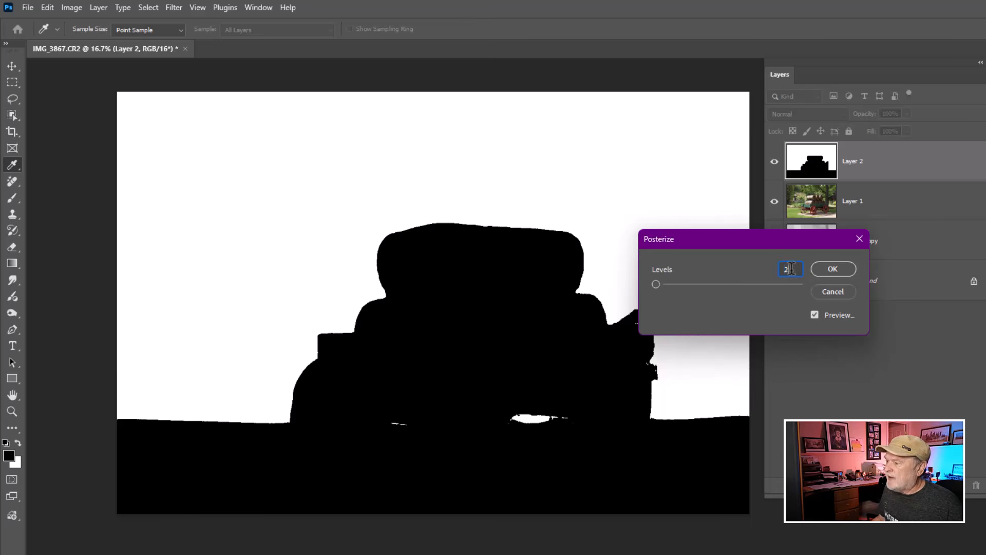
type("5")
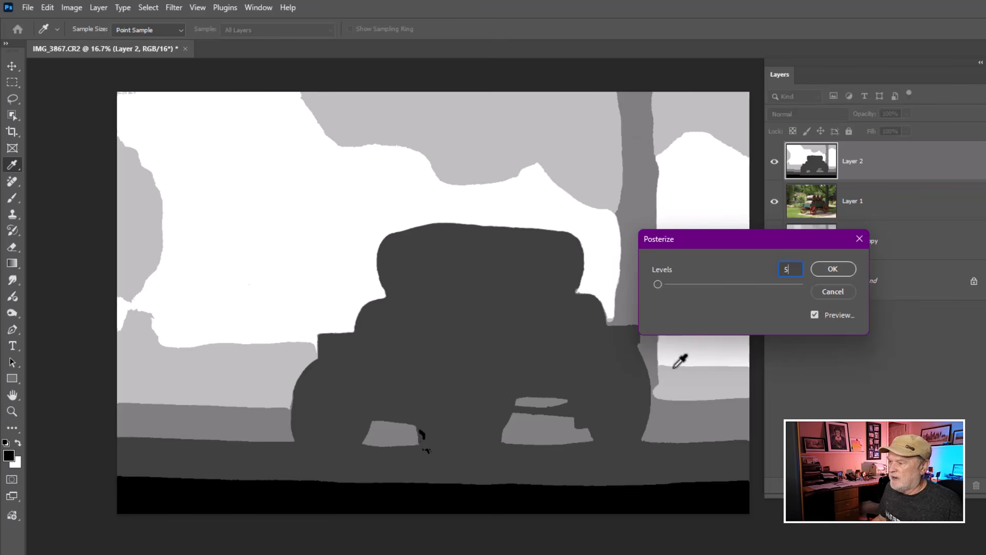
left_click_drag(658, 284, 662, 284)
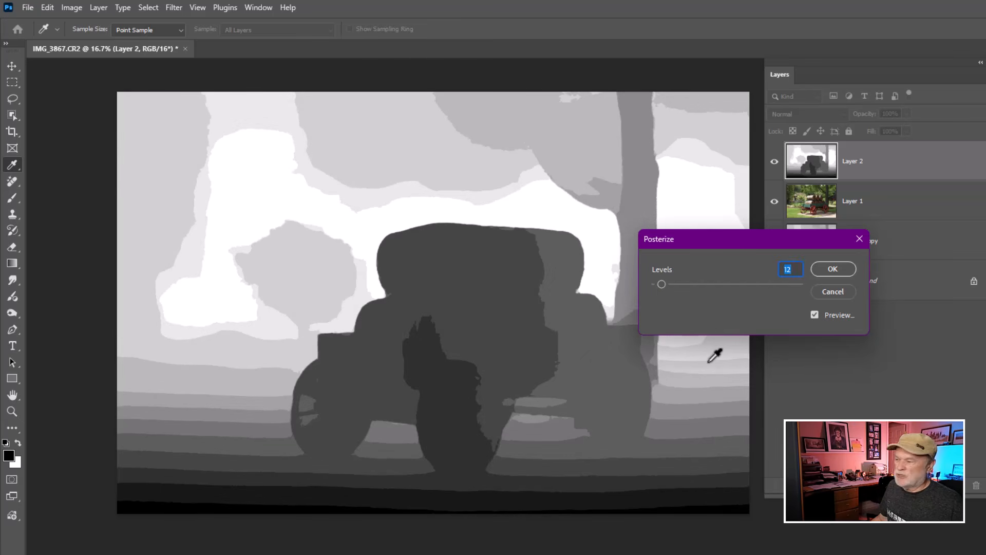
type("5")
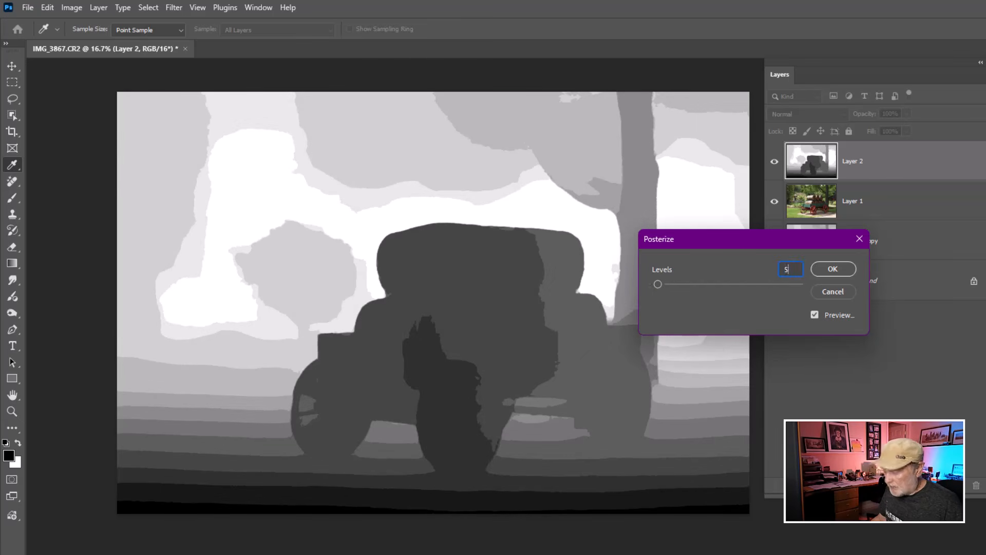
left_click(839, 269)
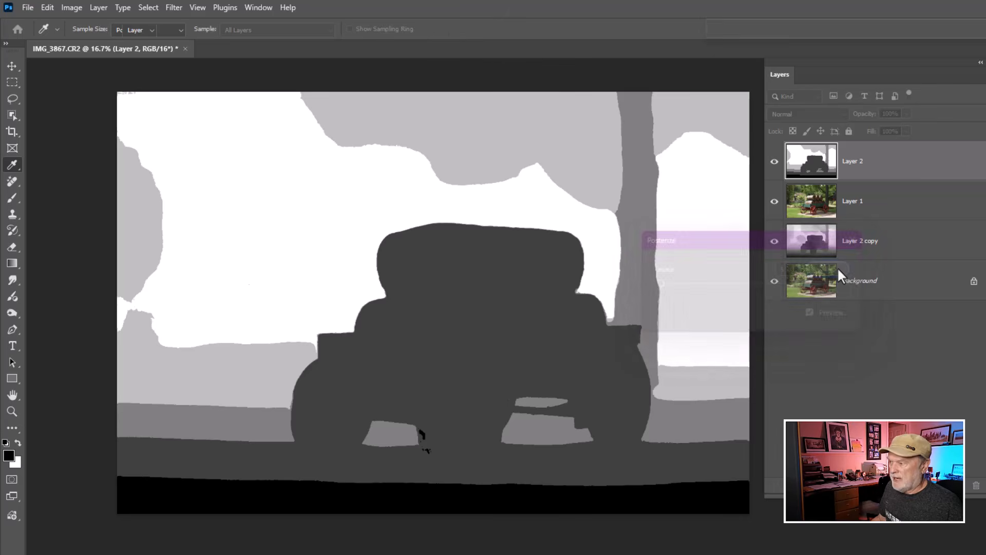
key("v")
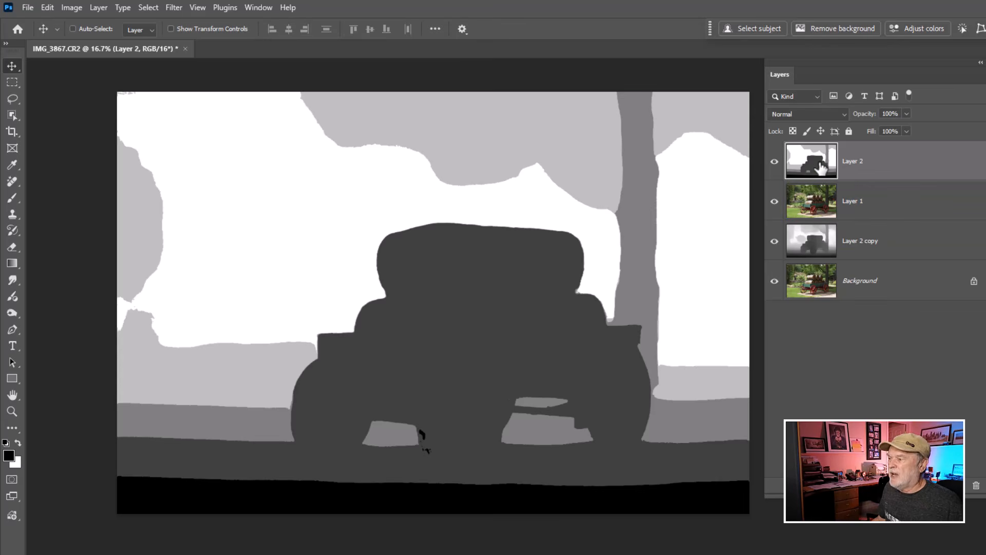
- Hide Layer 2 briefly to check the photo and the spare depth map beneath, then show and reselect Layer 2
left_click(774, 163)
left_click(809, 246)
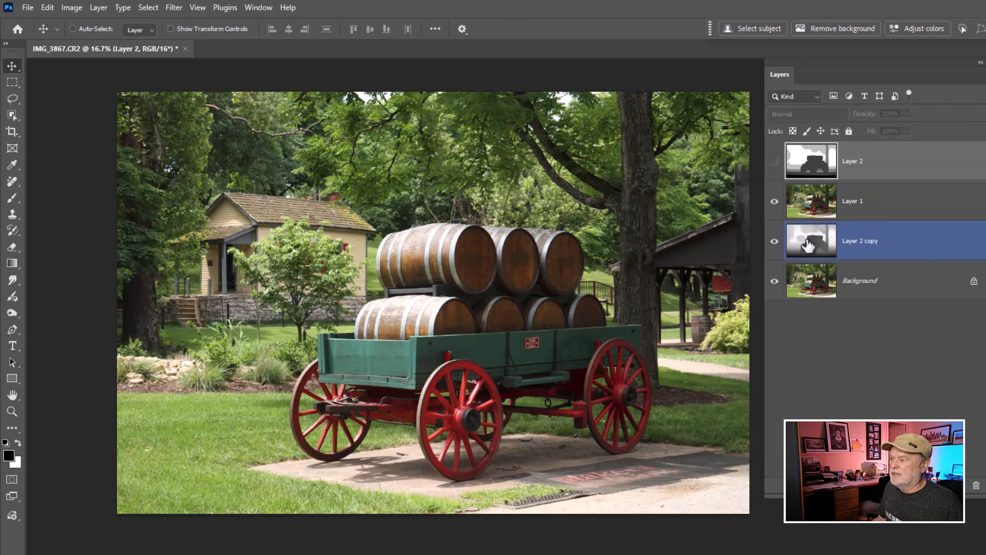
left_click(809, 247, "ctrl")
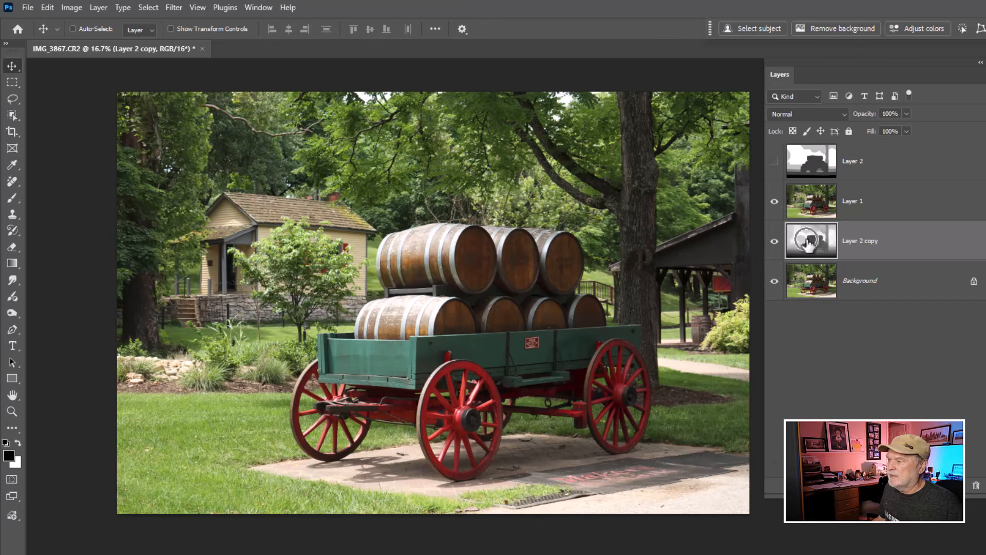
left_click(774, 161)
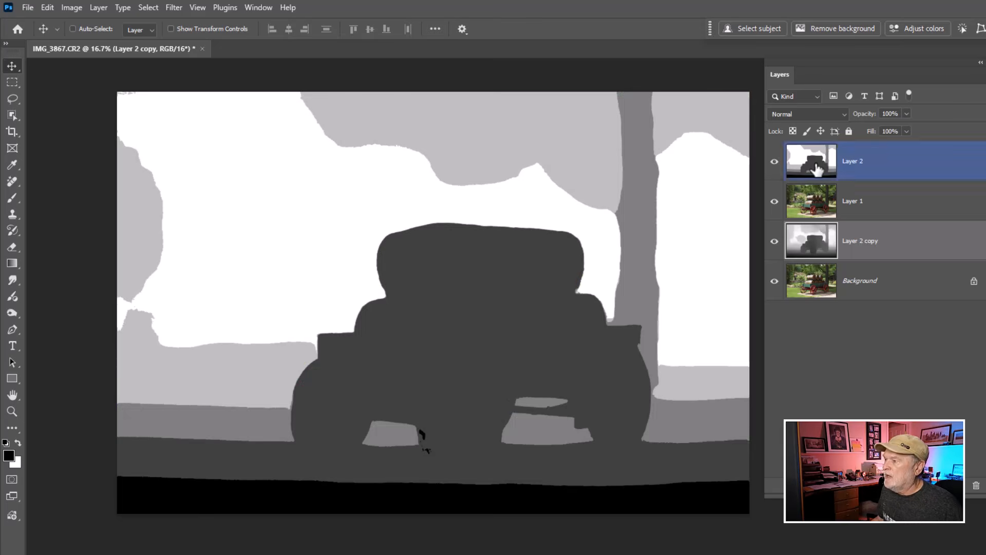
left_click(817, 169)
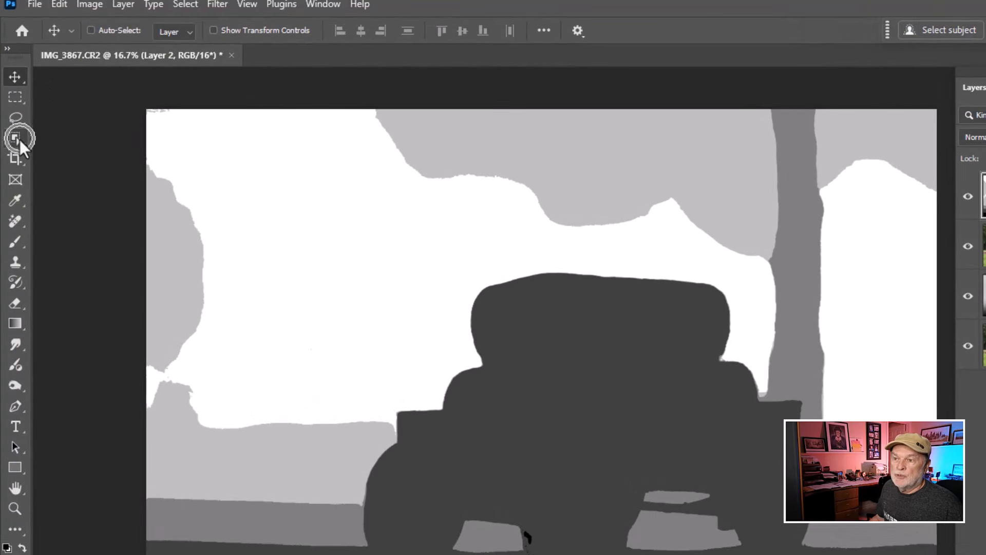
- Select the dark gray wagon region of the posterized depth map with the Magic Wand tool
left_click(15, 115)
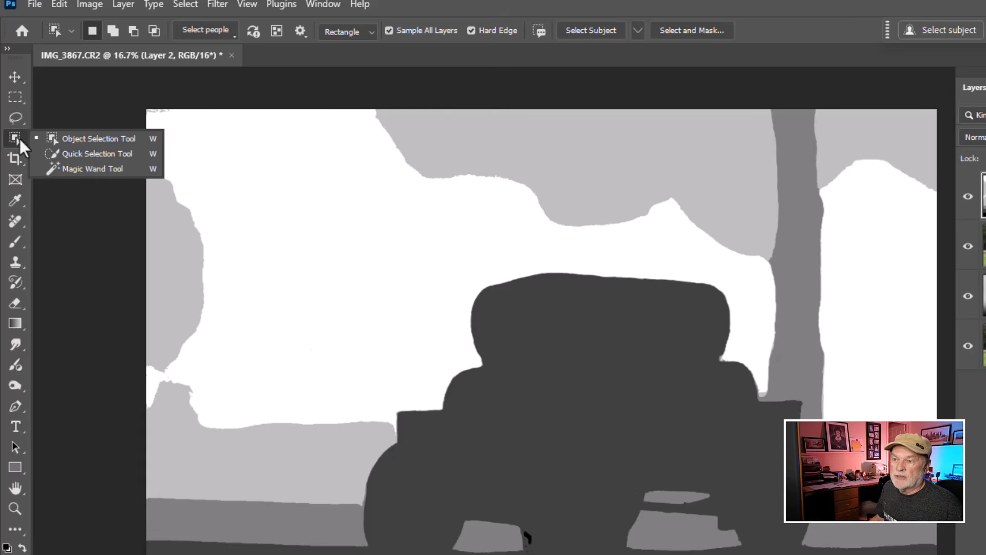
left_click(100, 172)
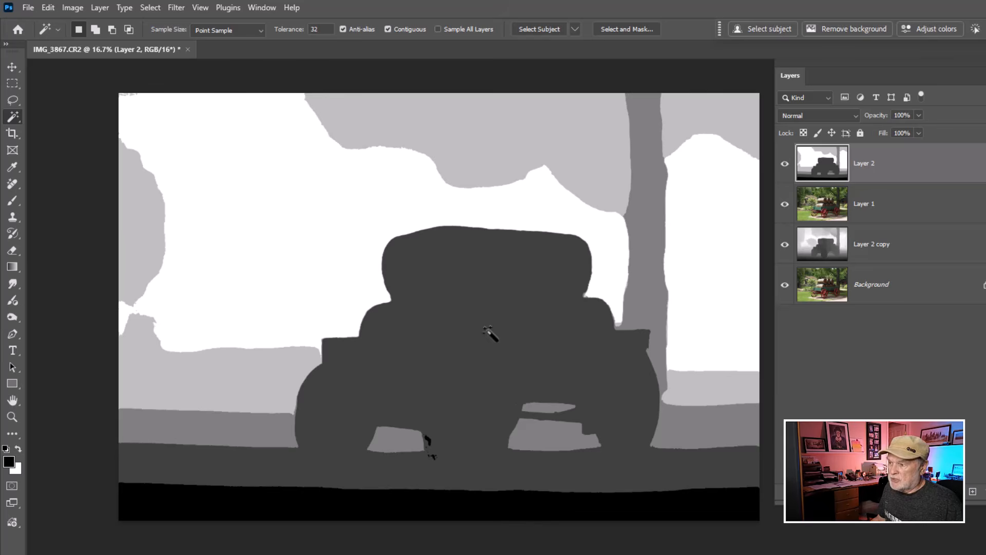
left_click(489, 333)
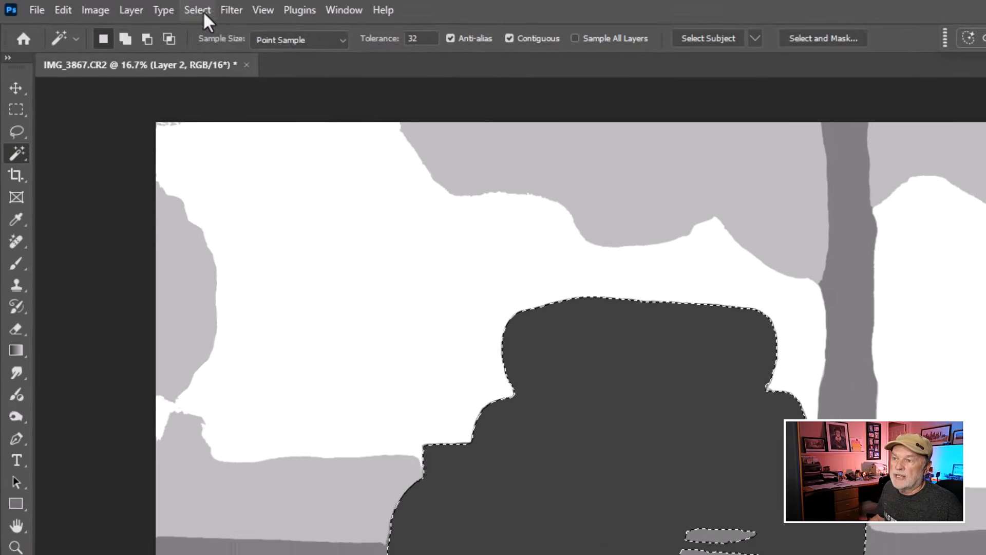
- Save the wagon selection as a new channel named Wagon
left_click(120, 6)
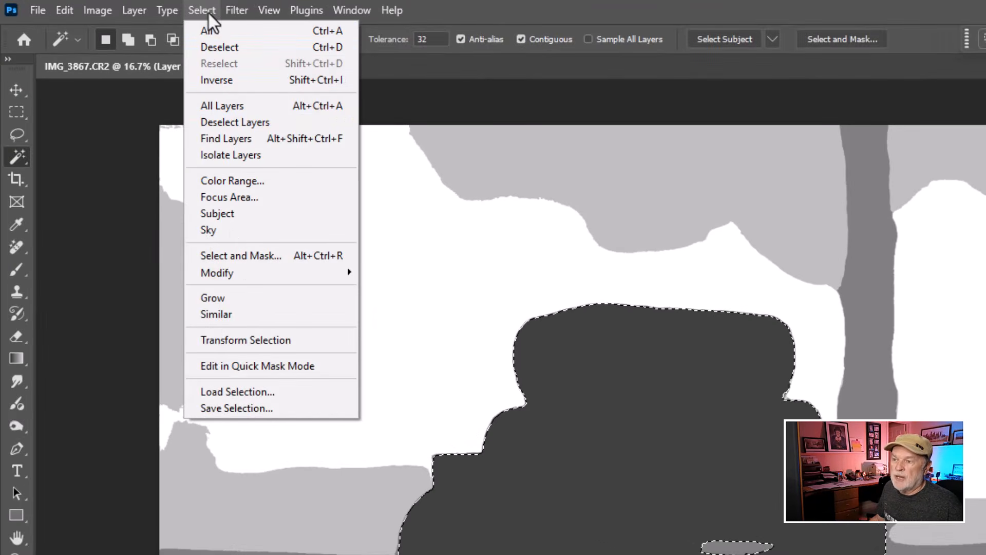
left_click(259, 409)
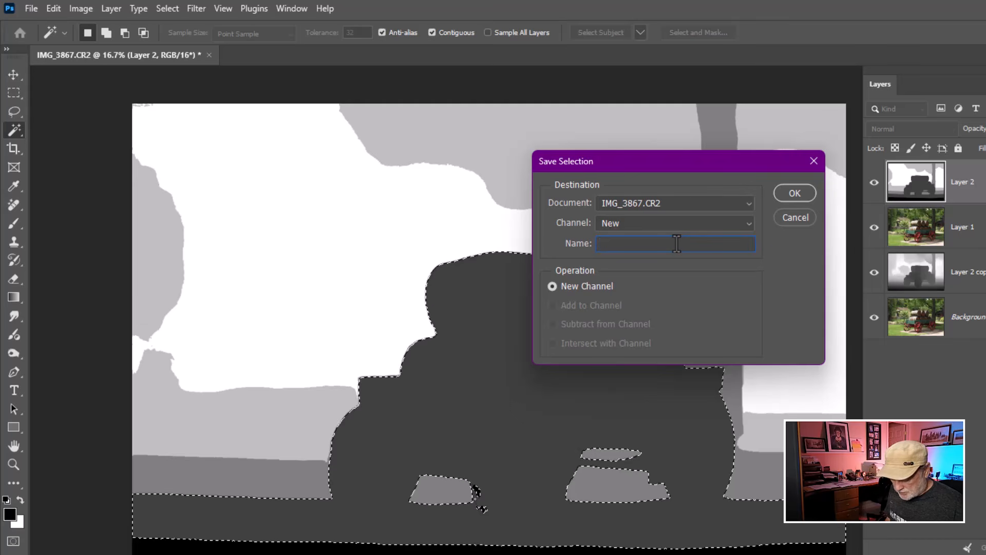
type("Wagon")
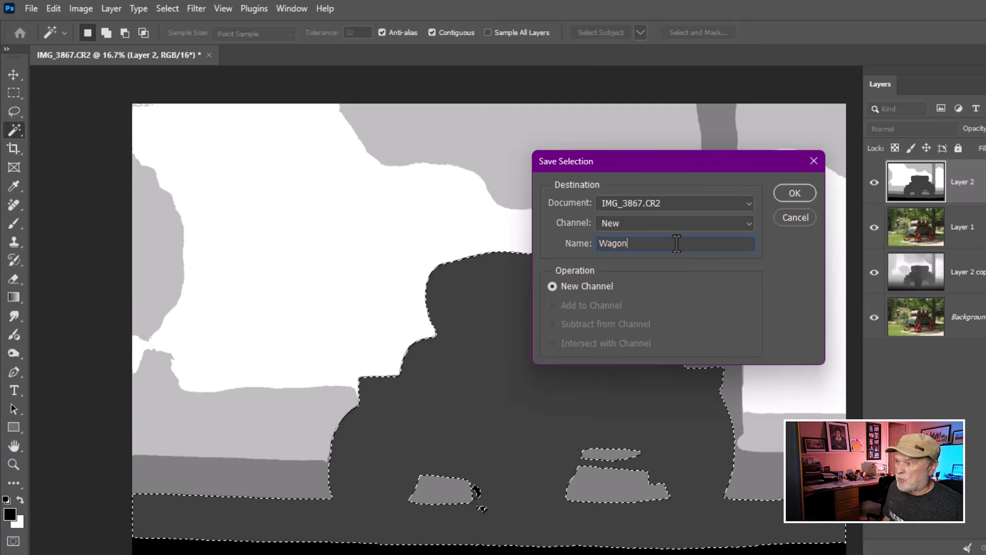
key("Return")
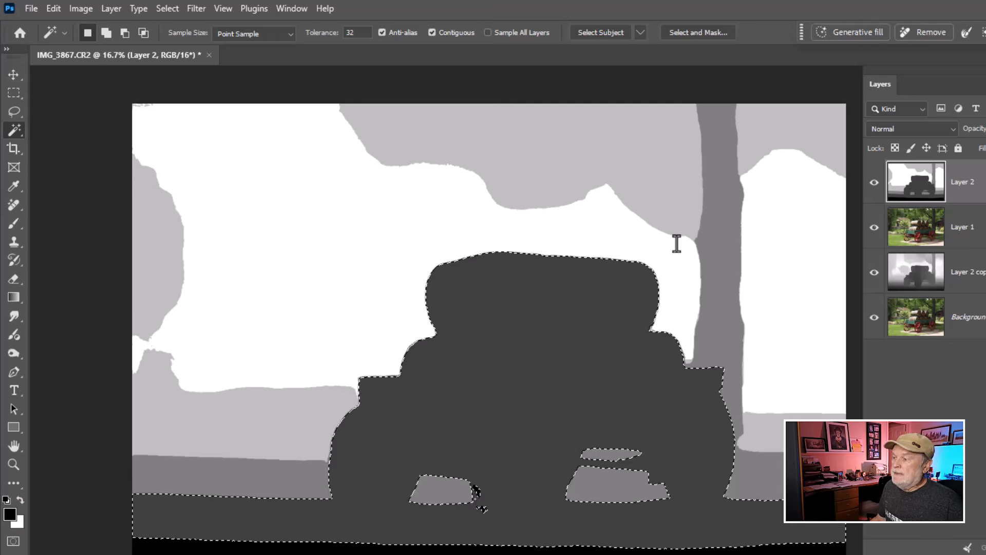
- Clear the wagon selection, check the photo beneath Layer 2, and select the connected mid-gray tree and ground zone with the Magic Wand
key("ctrl+d")
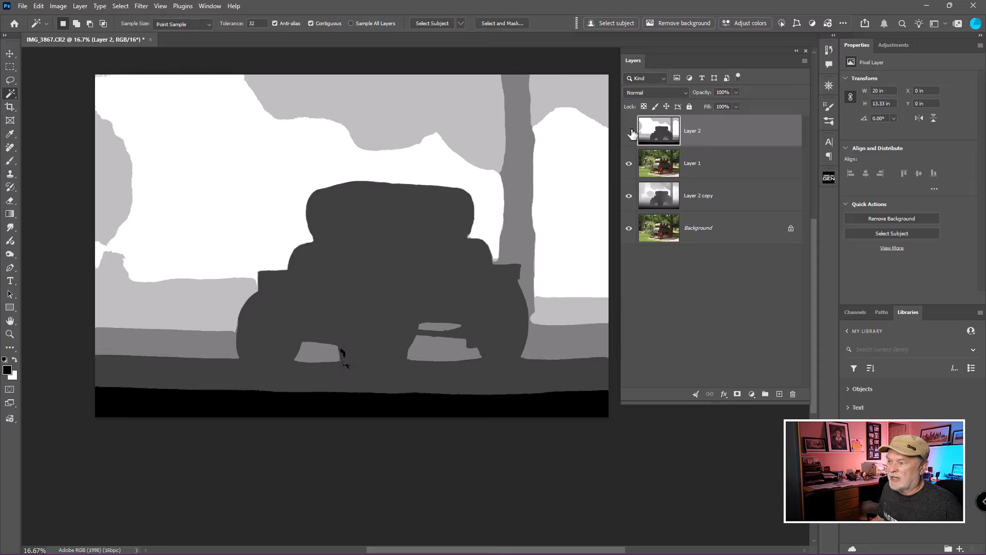
left_click(873, 183)
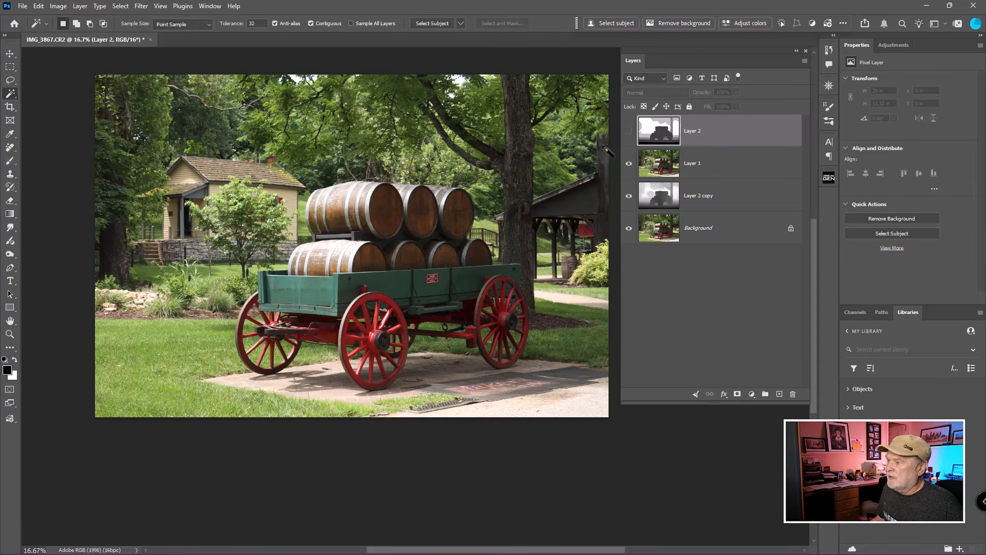
left_click(628, 133)
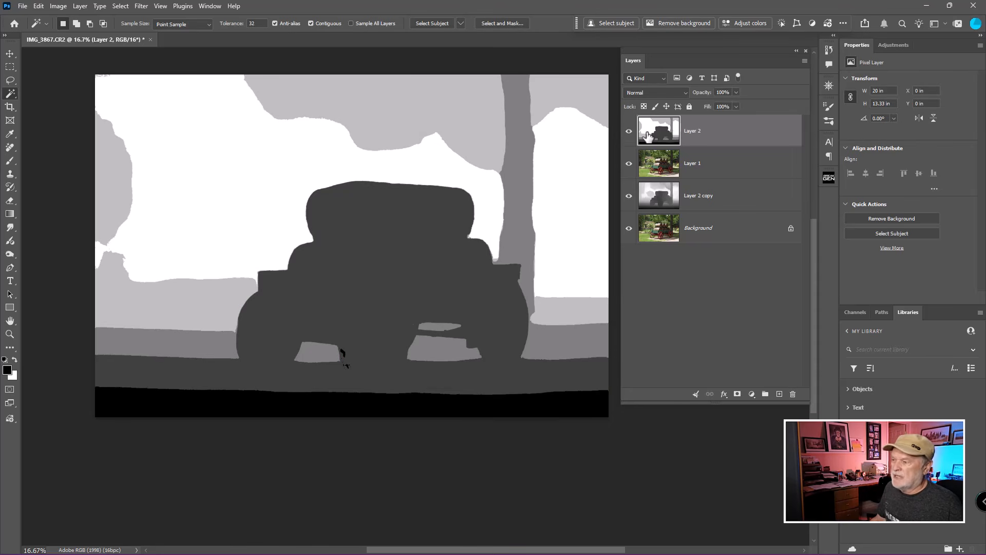
left_click(518, 184)
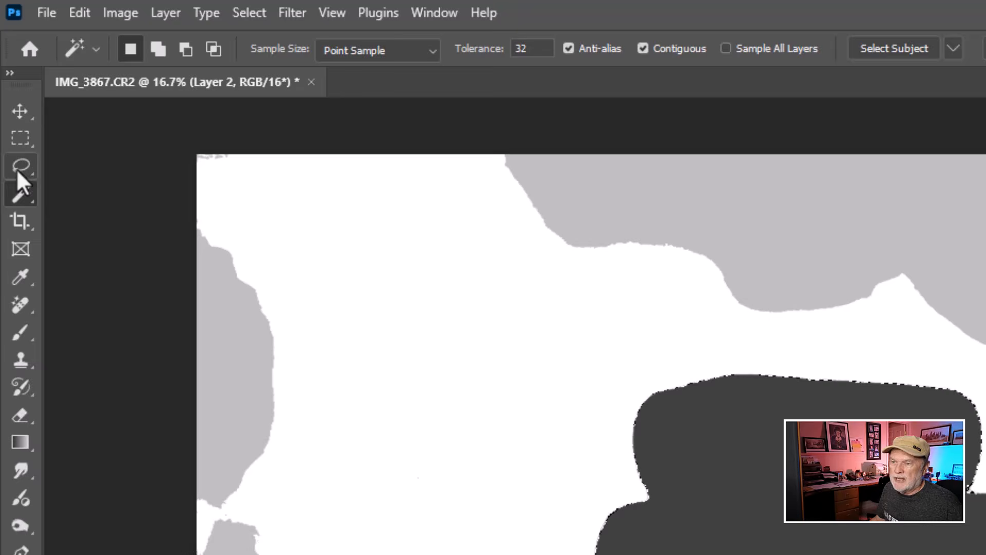
- Subtract the mid-gray ground strip beyond the tree trunk, beside the wagon's rear wheel, from the selection with the Lasso tool
left_click(11, 97)
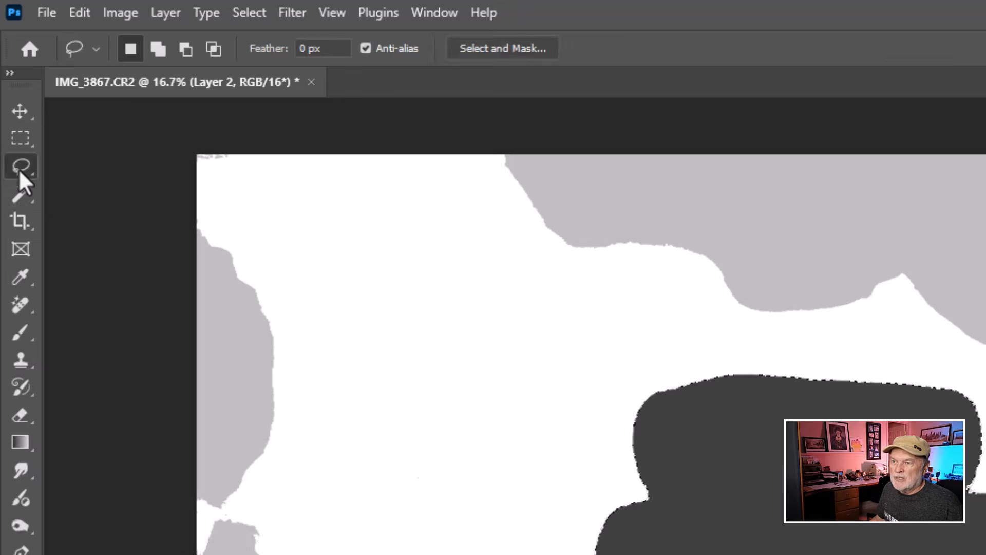
left_click(108, 187)
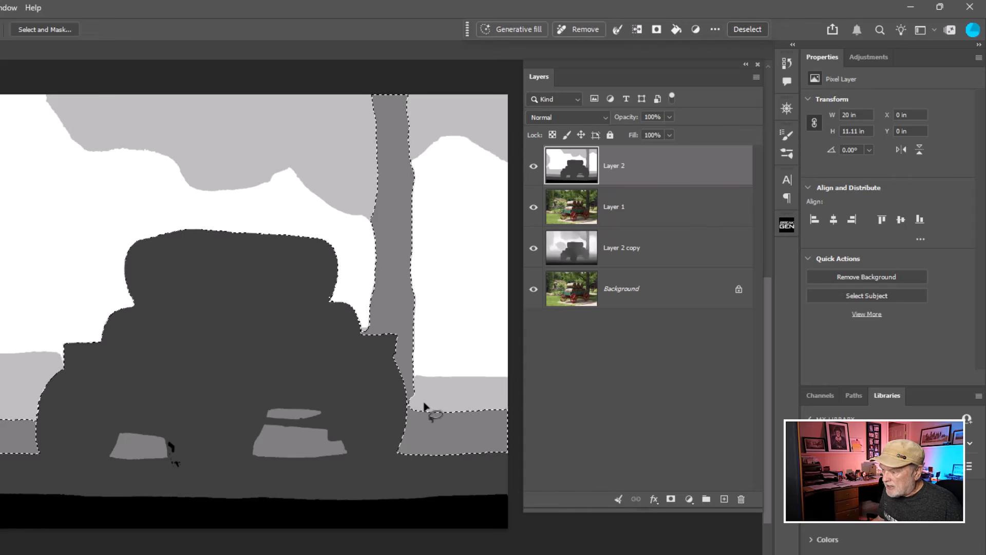
mouse_move(422, 404)
left_mouse_down()
mouse_move(396, 410)
mouse_move(397, 464)
left_mouse_up()
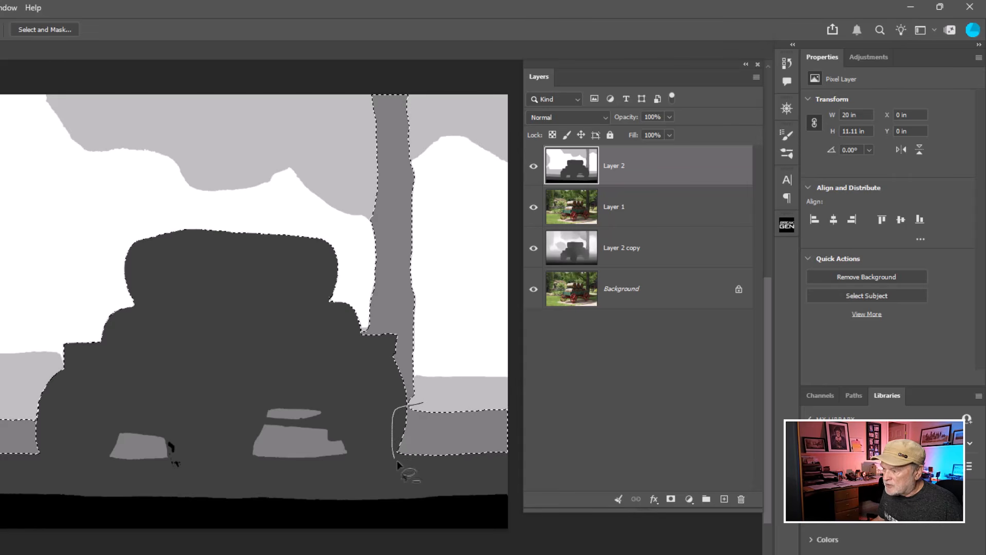
mouse_move(466, 467)
left_mouse_down()
mouse_move(522, 454)
mouse_move(513, 394)
mouse_move(421, 406)
left_mouse_up()
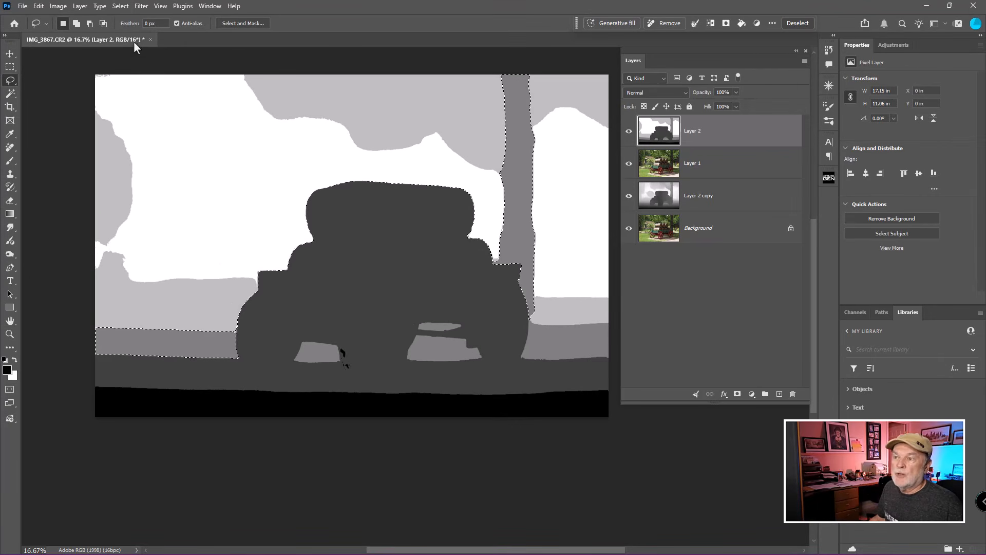
left_click(122, 7)
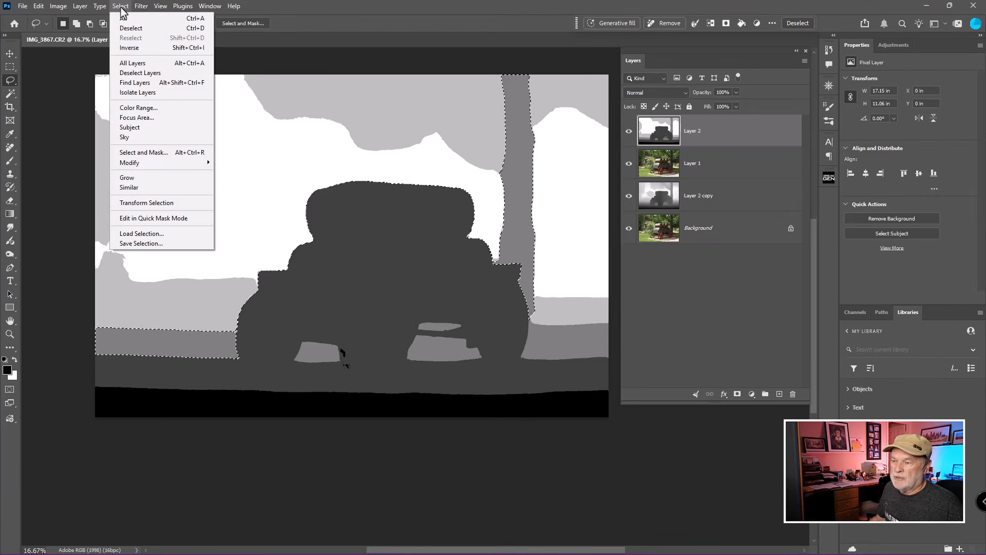
left_click(135, 234)
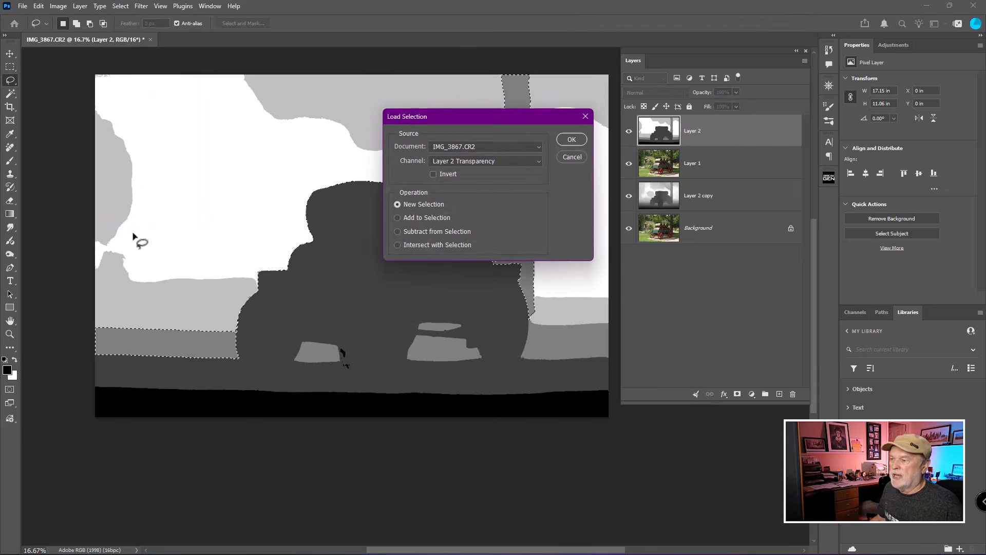
left_click(476, 163)
left_click(476, 170)
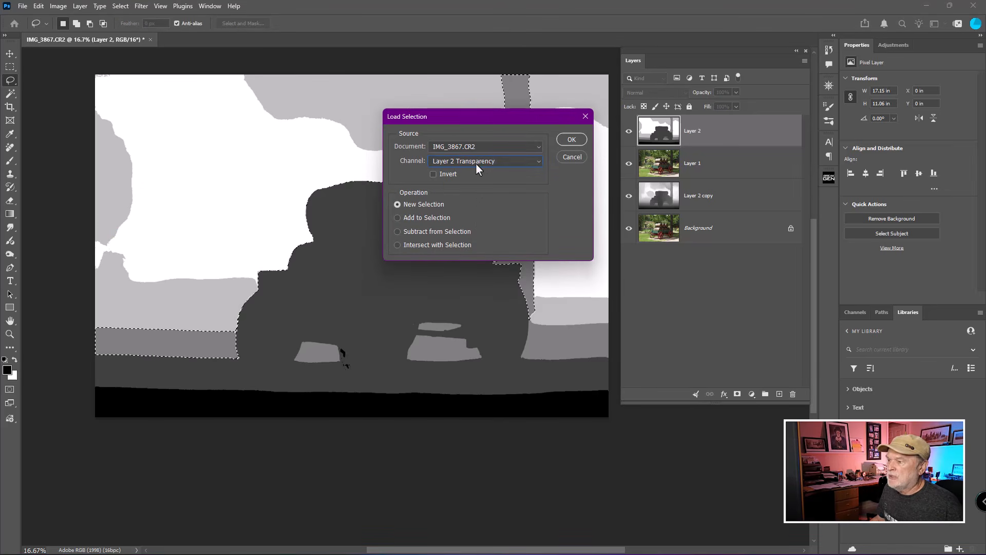
left_click(562, 159)
- Save the selection as a new channel named Tree, and deselect it after comparing it with the photo beneath Layer 2
left_click(120, 6)
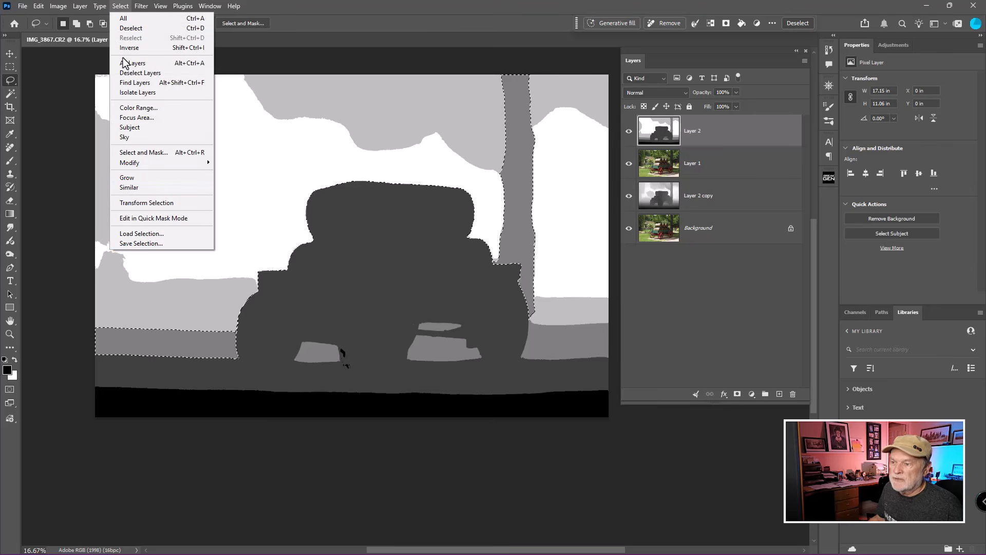
left_click(132, 245)
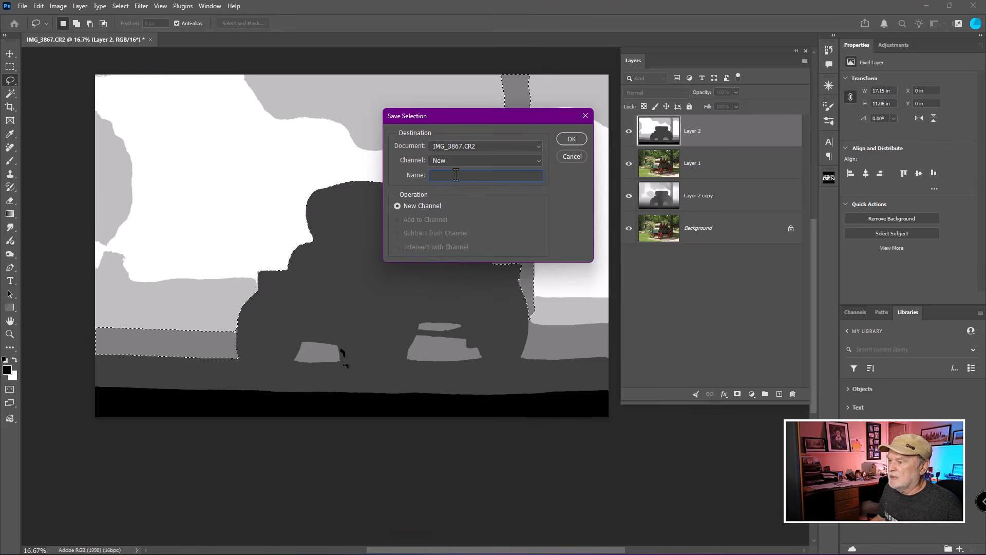
type("Tree")
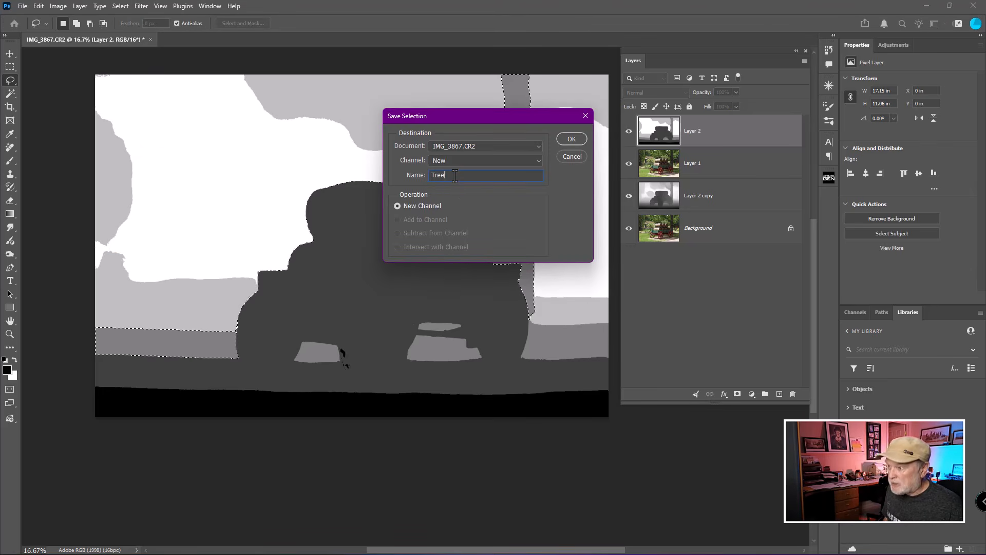
key("Return")
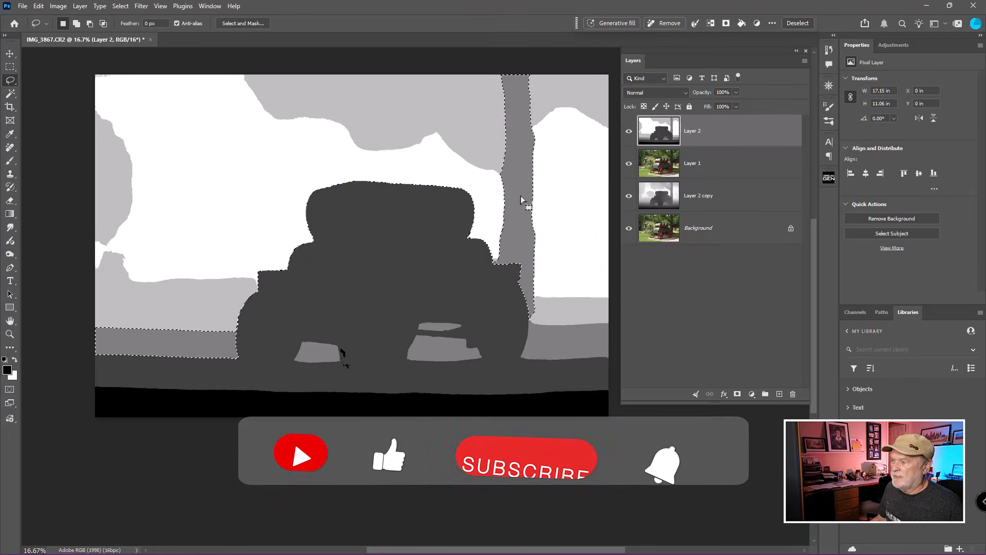
left_click(629, 133)
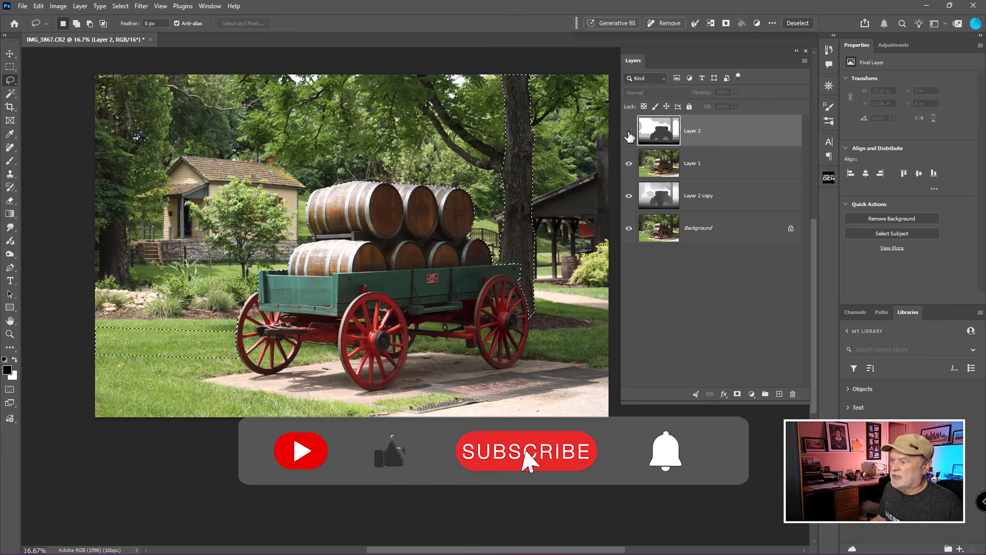
left_click(629, 134)
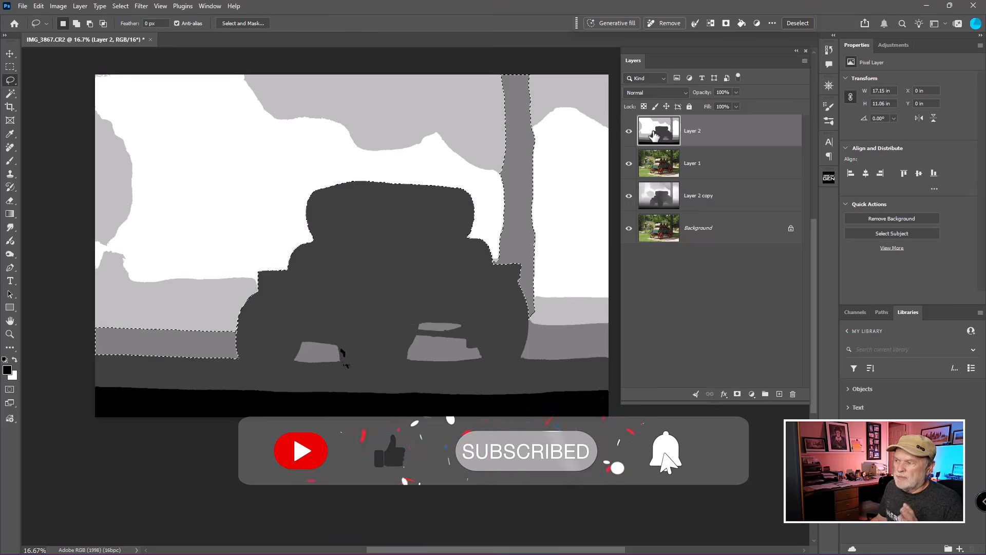
key("ctrl+d")
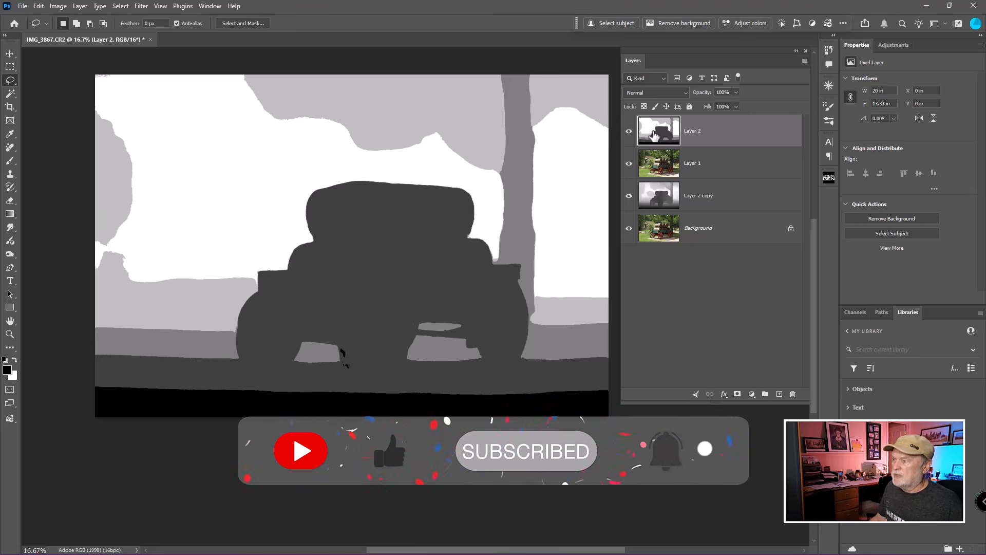
- Select the light gray background areas on both sides of the tree and along the image edge with the Magic Wand, combining them
left_click(9, 93)
left_click(386, 97)
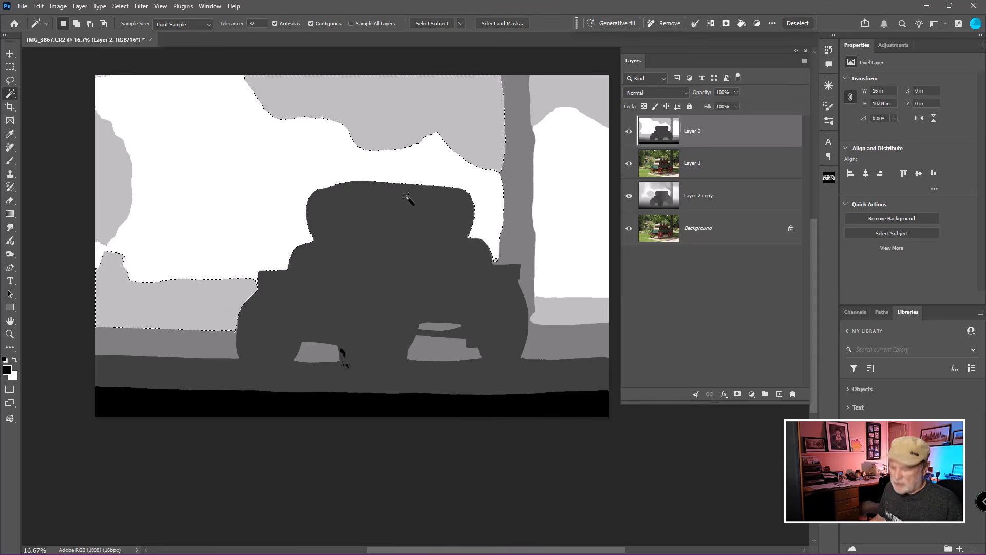
key("shift")
left_click(566, 85, "shift")
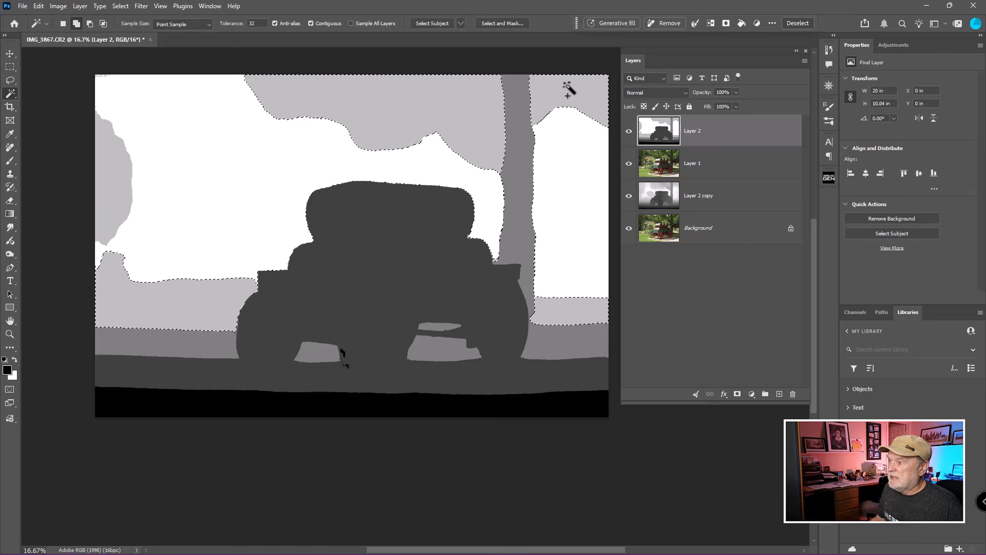
left_click(123, 173, "shift")
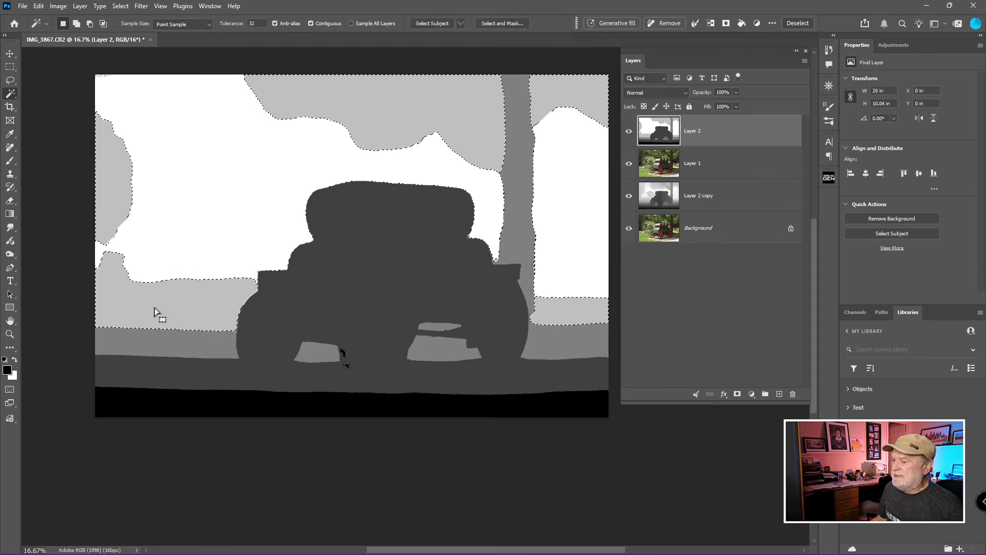
- Save the light gray background selection as a new channel named BG and deselect it
left_click(121, 6)
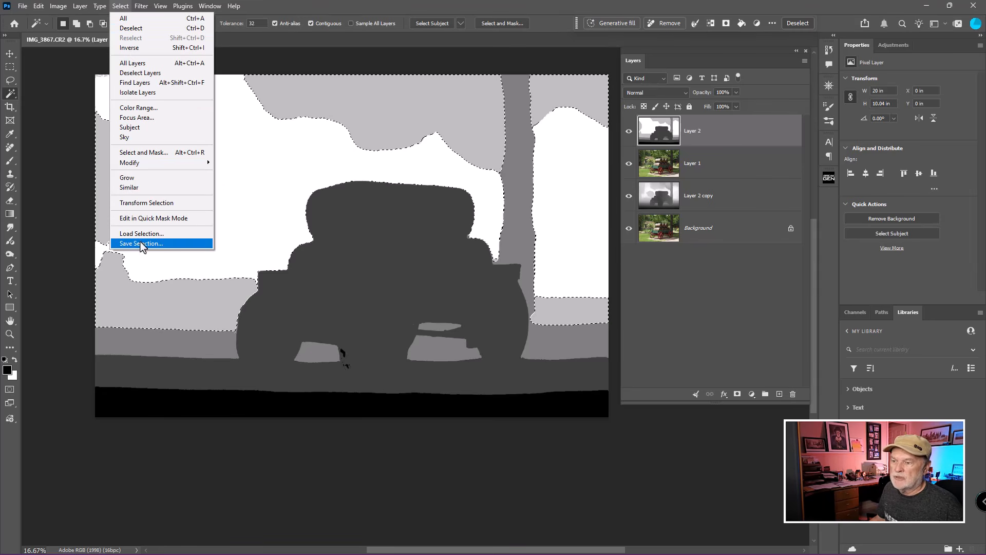
left_click(141, 244)
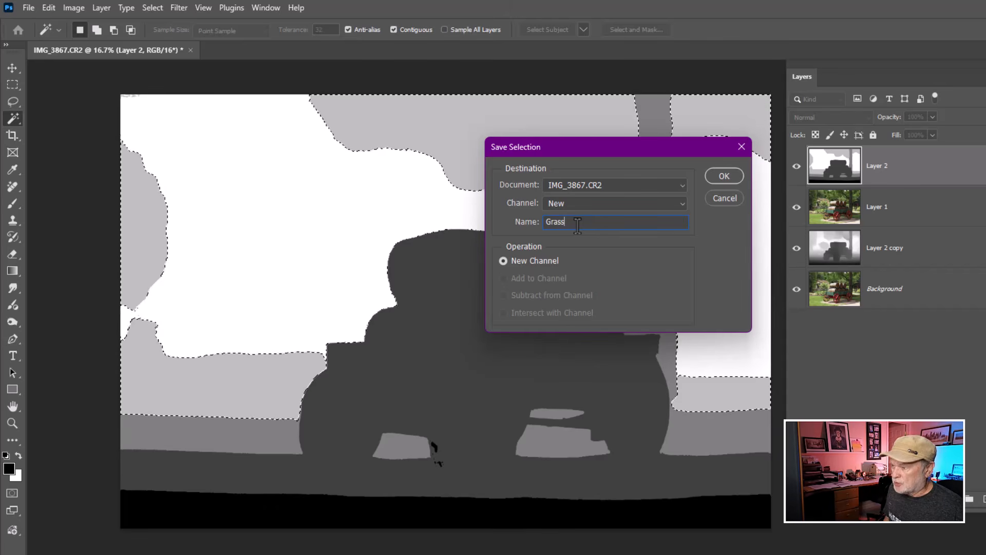
key("BackSpace")
key("BackSpace")
key("BackSpace")
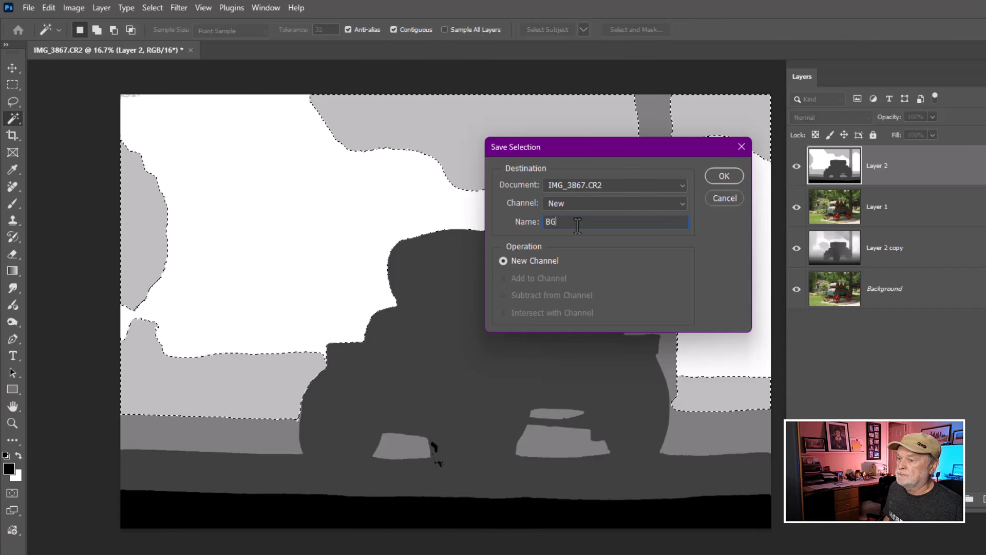
key("Return")
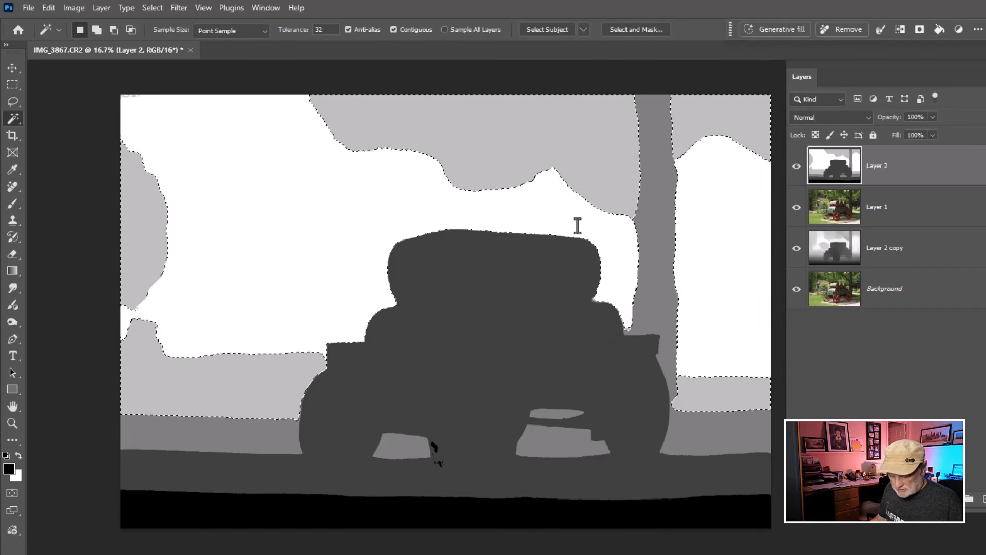
key("ctrl+d")
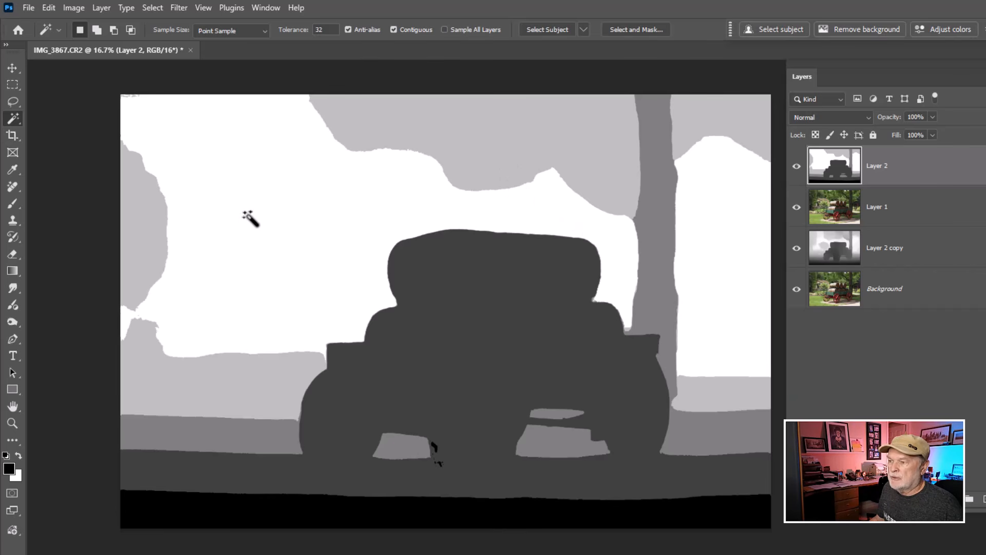
- Select the white farthest-background areas on both sides of the tree trunk together with the Magic Wand
left_click(250, 220)
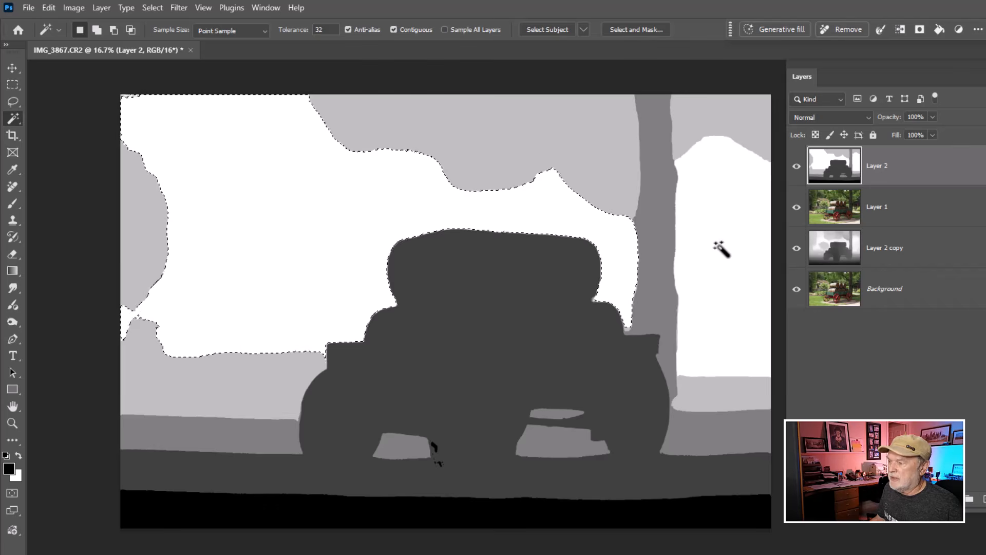
left_click(727, 256)
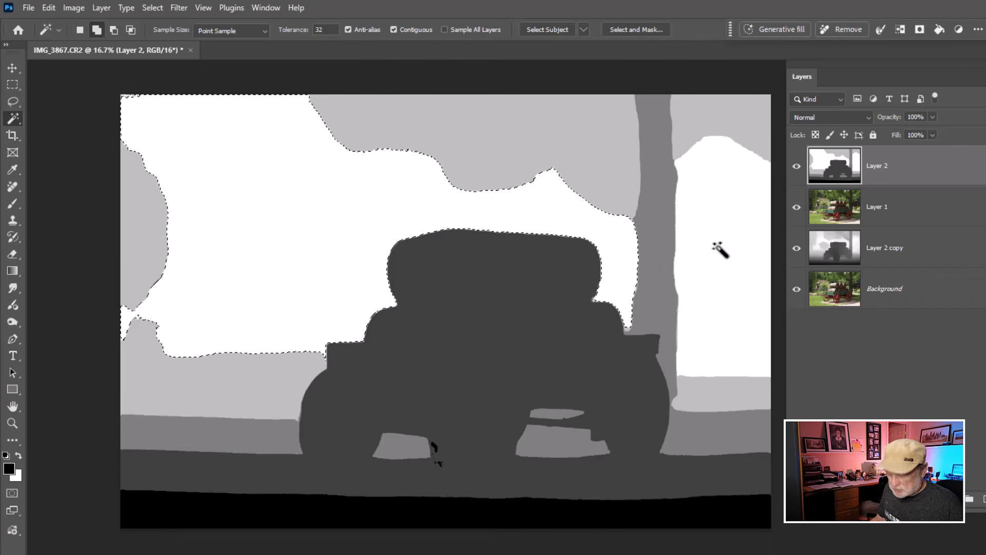
left_click(719, 250, "shift")
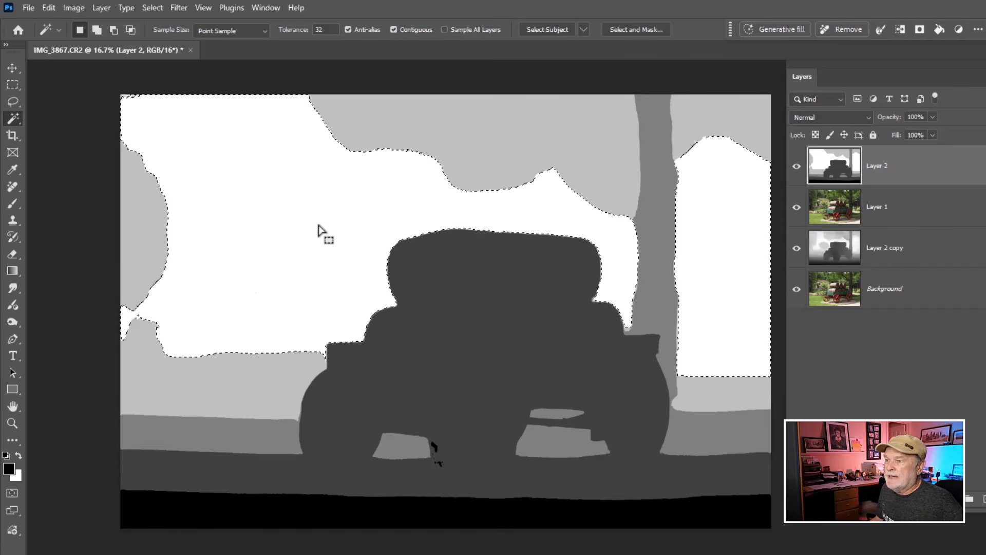
- Save the white background selection as a new channel named BG_2 and deselect it
left_click(157, 8)
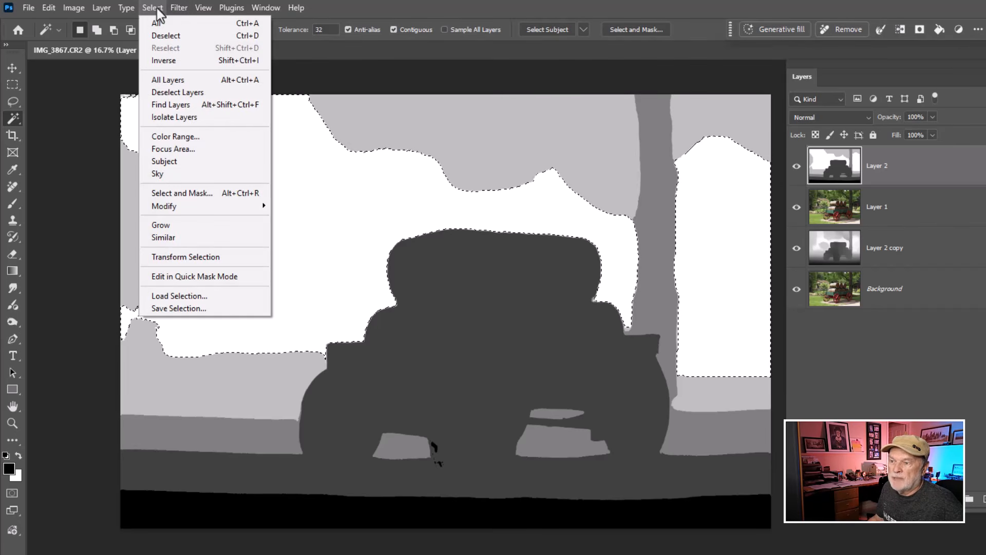
left_click(170, 309)
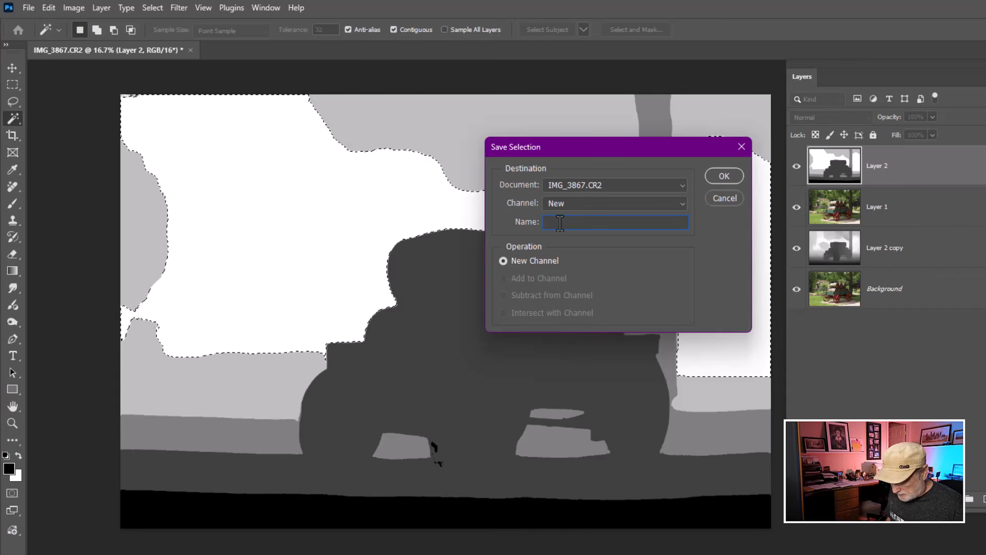
type("BG")
type(" @")
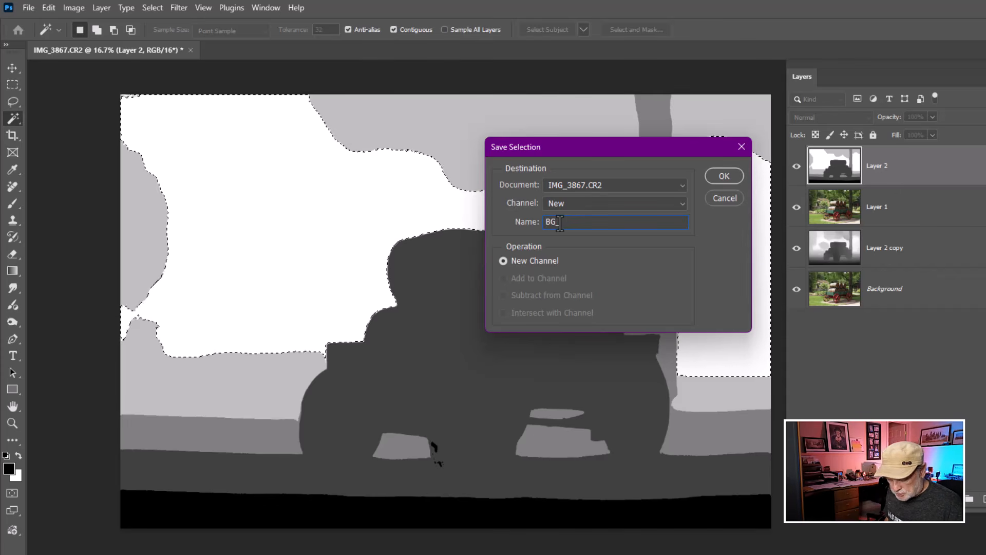
key("BackSpace")
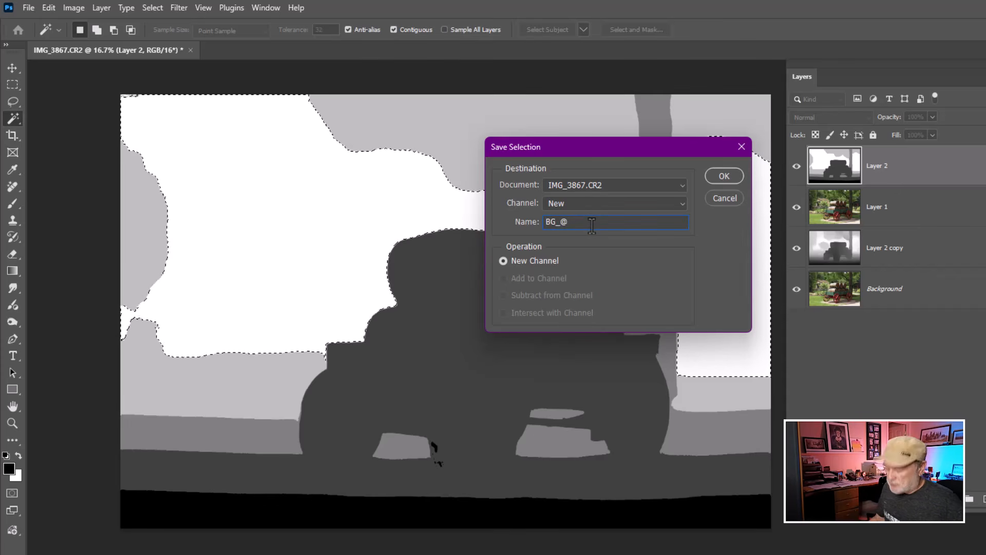
type("2")
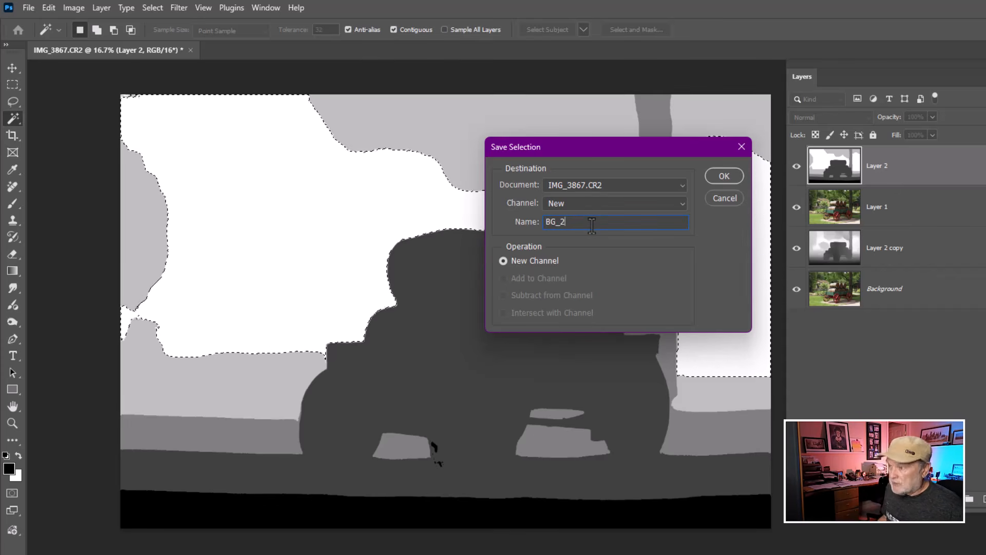
left_click(735, 173)
key("ctrl+d")
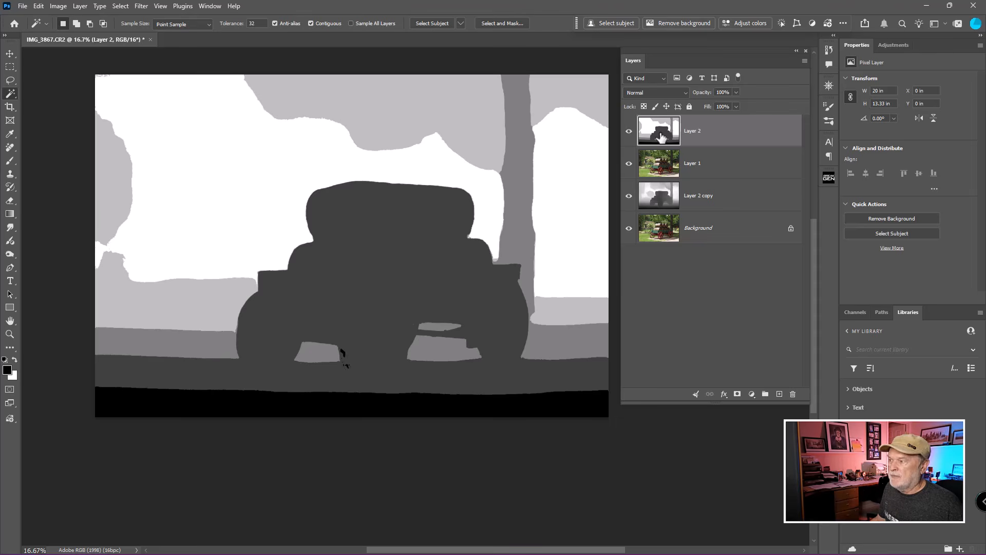
- Move the posterized Layer 2 beneath the photo on Layer 1 and load the Wagon channel as a new selection
left_click_drag(661, 136, 663, 179)
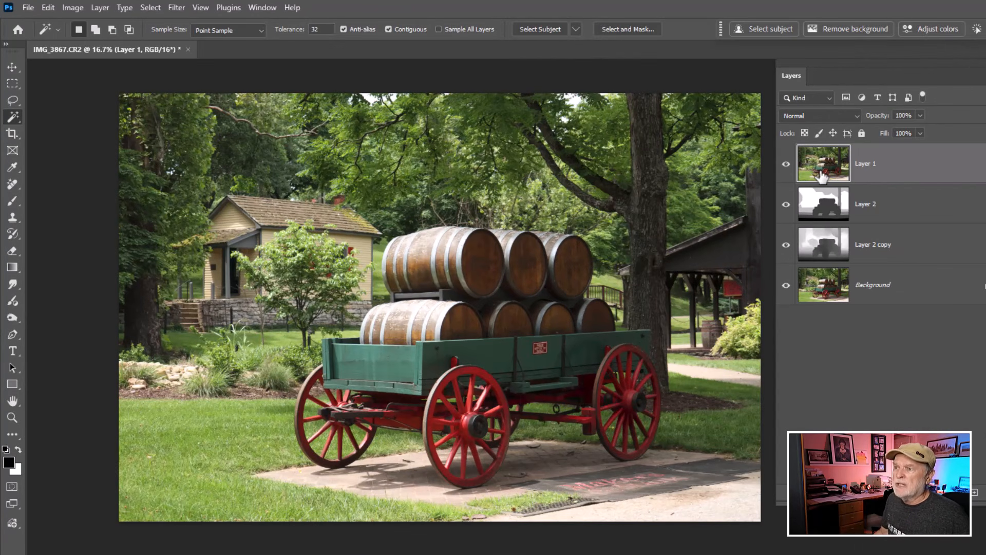
left_click(151, 8)
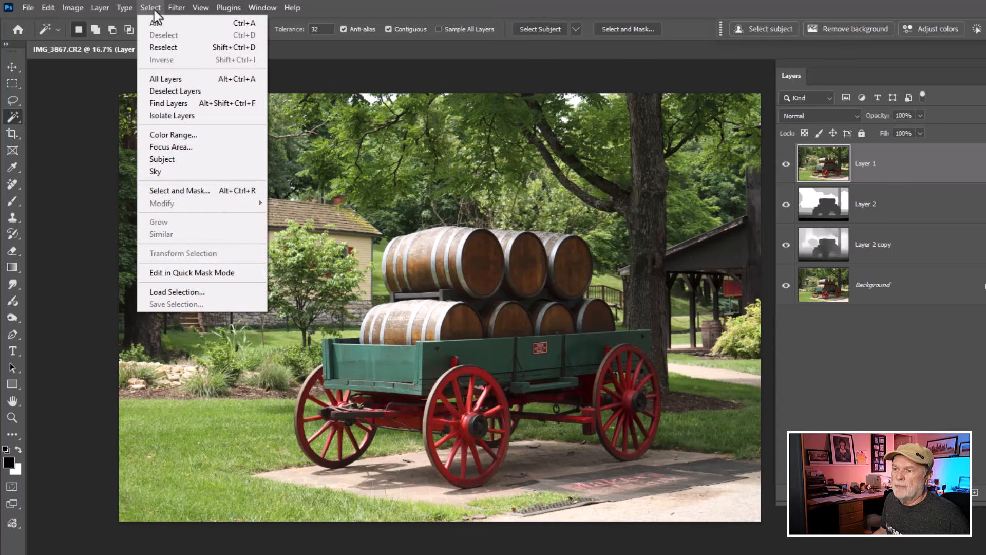
left_click(201, 292)
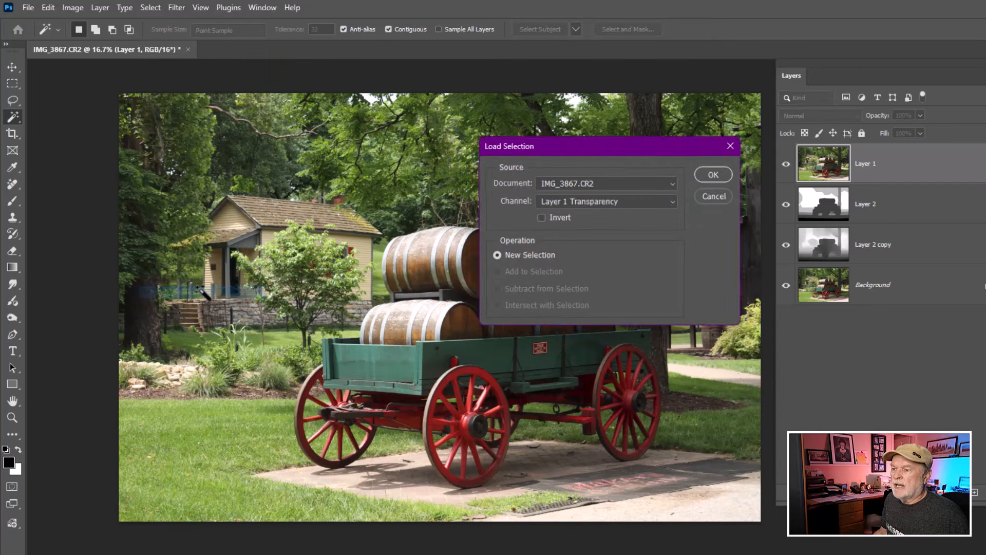
left_click(654, 203)
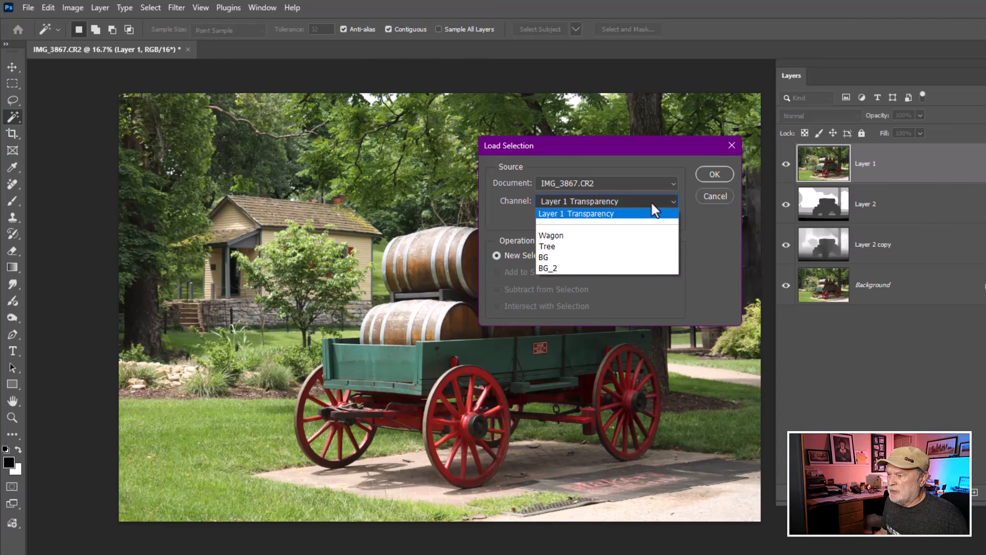
left_click(595, 236)
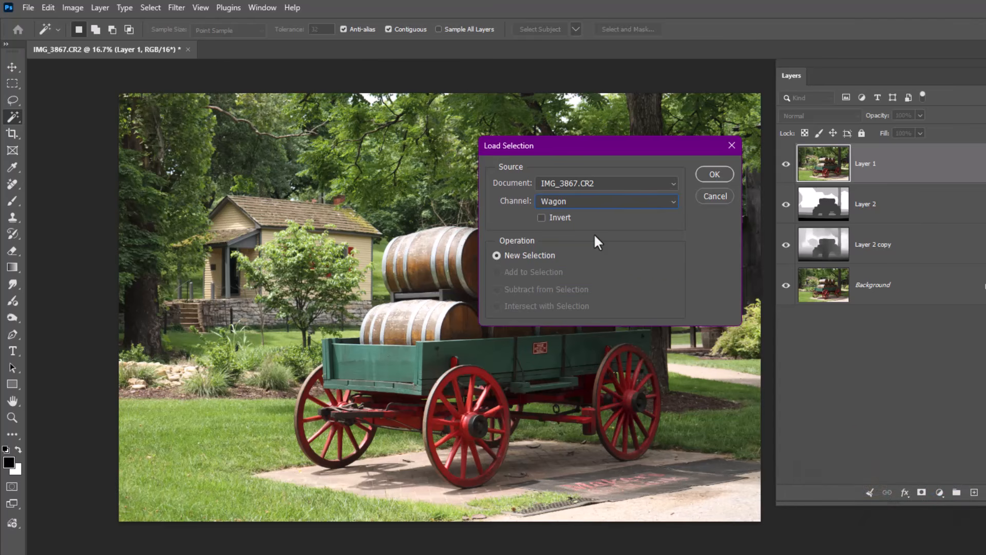
left_click(714, 174)
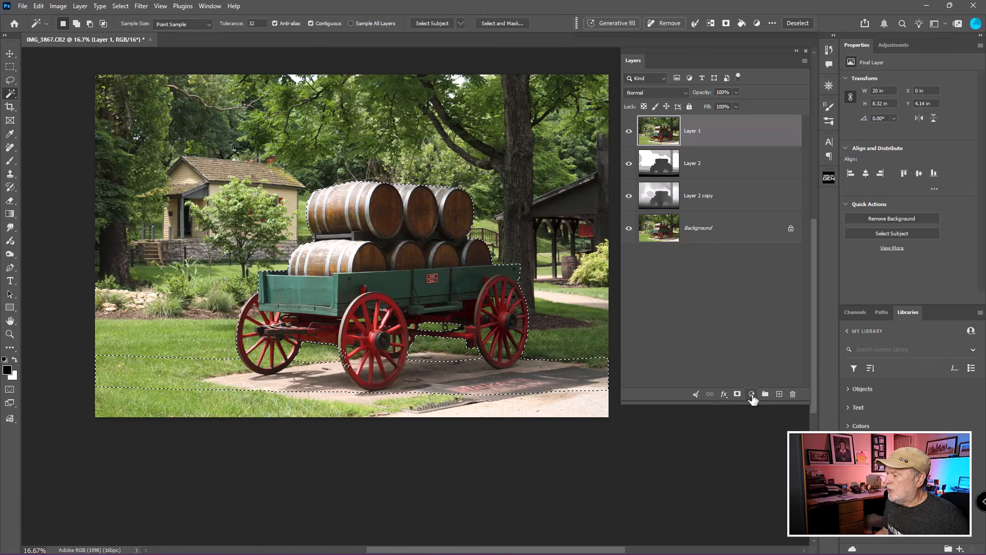
- Add a Brightness/Contrast adjustment masked to the wagon, with Brightness 46 and Contrast -49
left_click(751, 394)
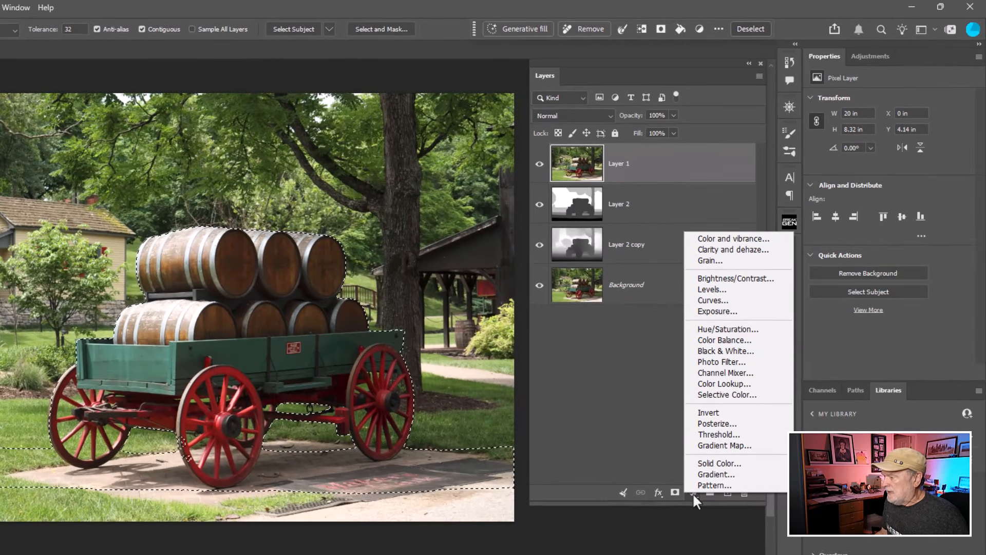
left_click(704, 279)
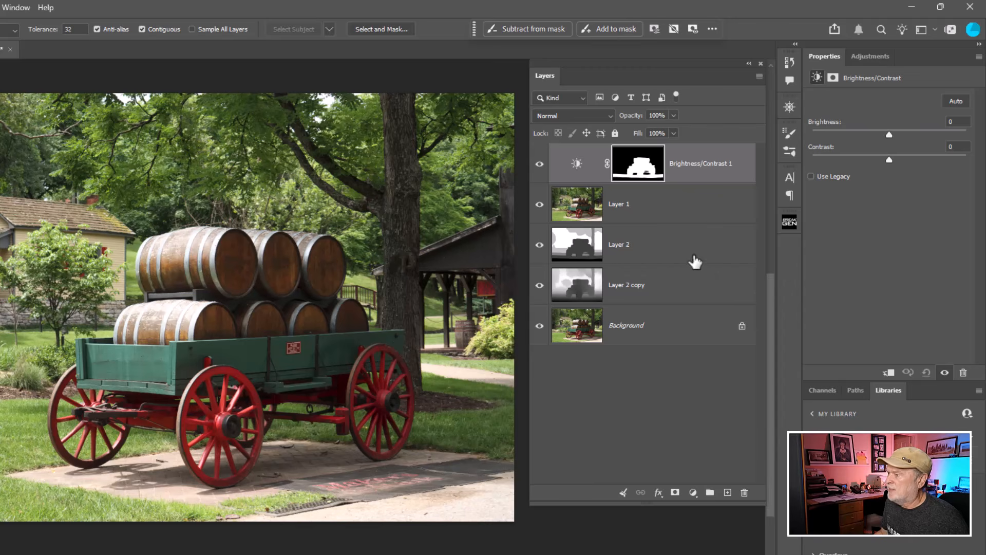
left_click_drag(889, 135, 919, 115)
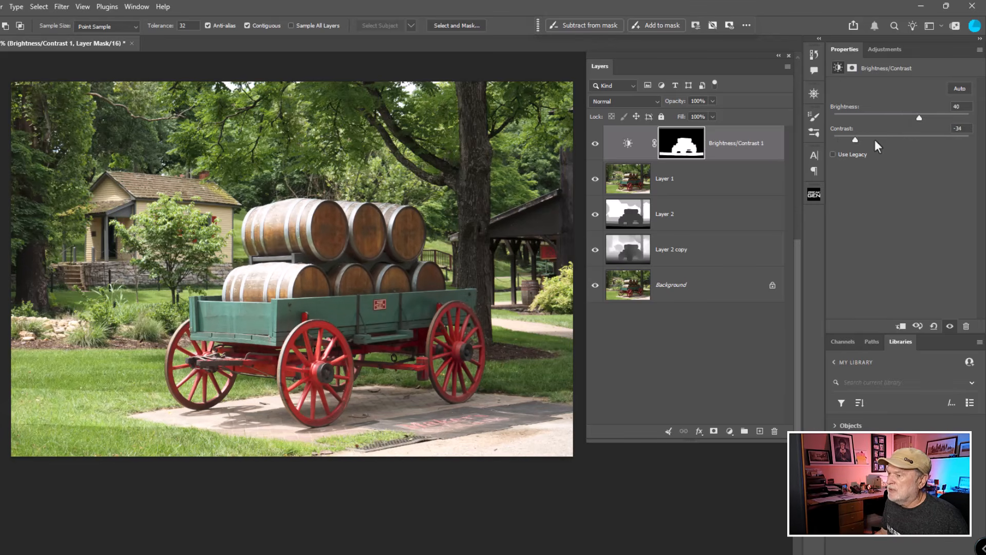
left_click_drag(875, 140, 797, 139)
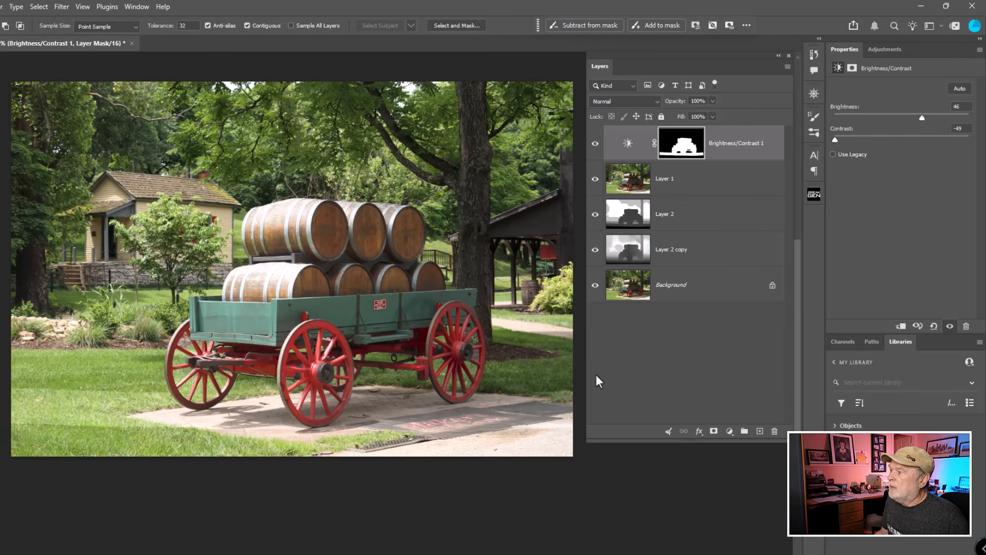
- Inspect the Brightness/Contrast layer's mask on its own and feather it to 177.3 px
left_click(681, 154)
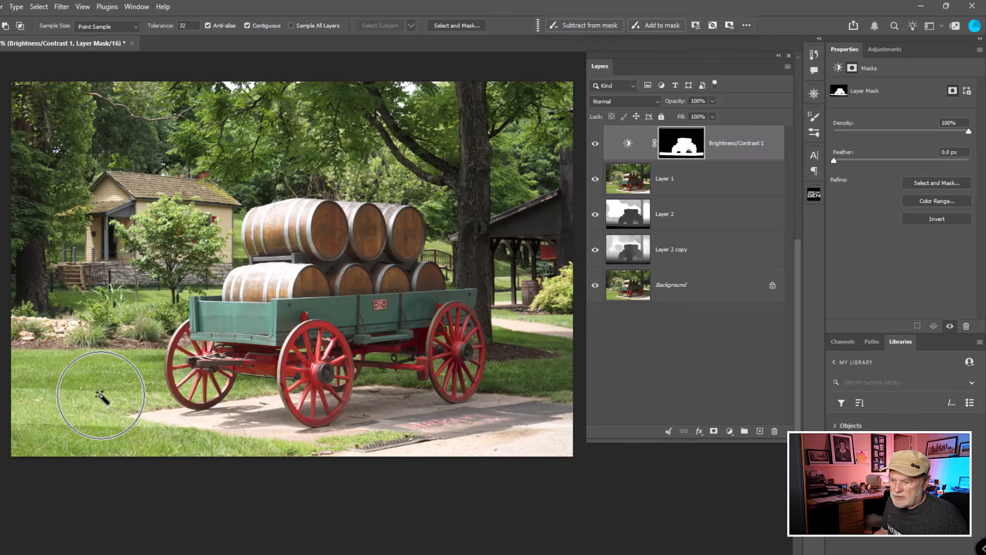
left_click(681, 149, "alt")
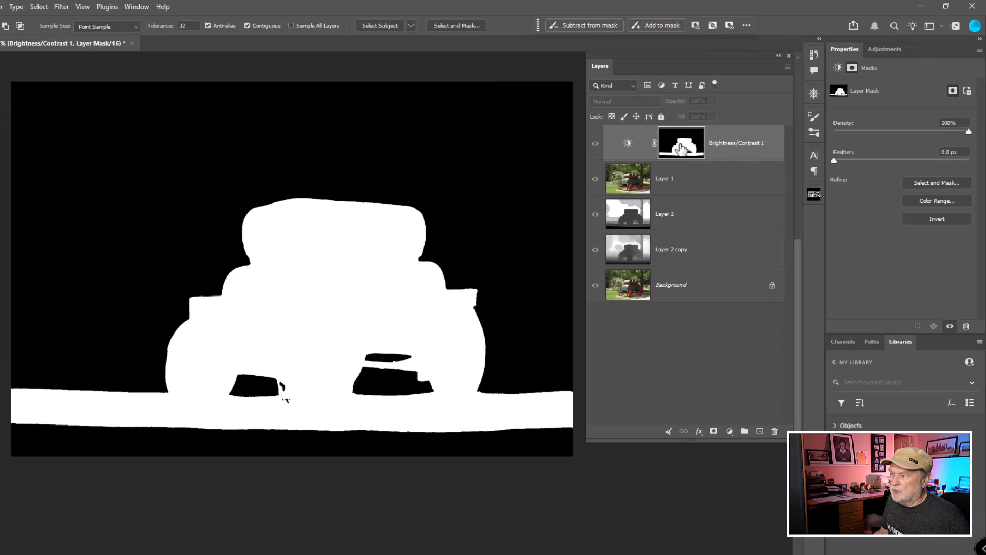
left_click(681, 149, "alt")
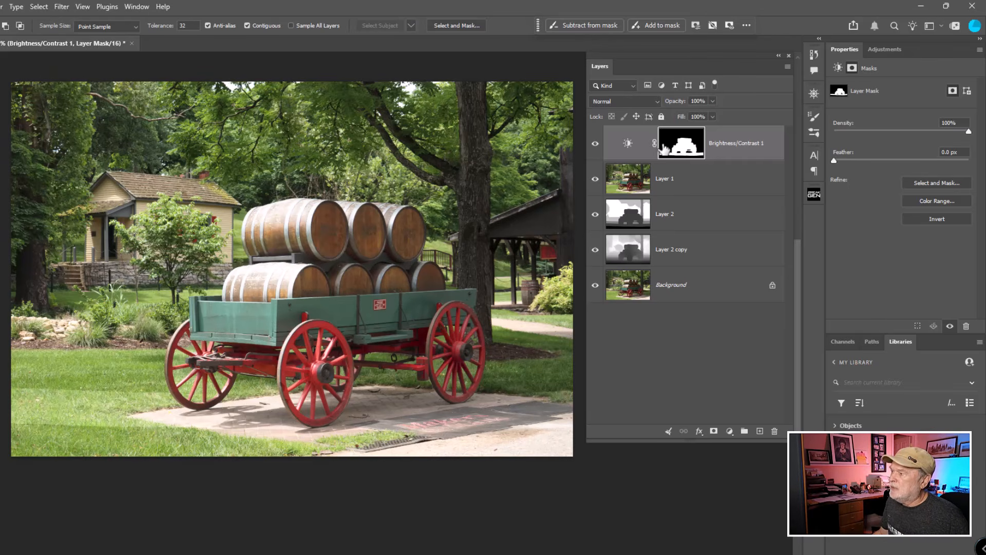
left_click(686, 148)
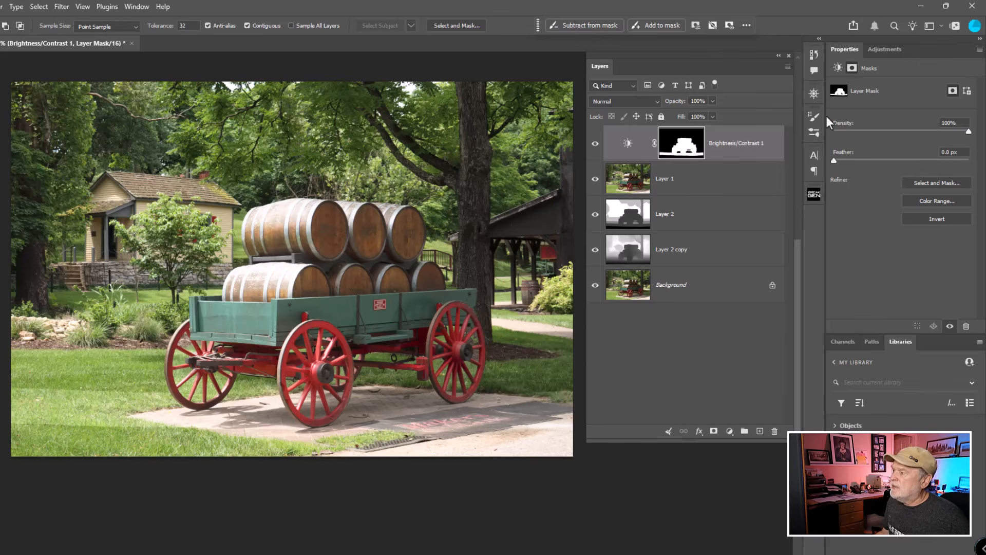
left_click_drag(833, 163, 922, 162)
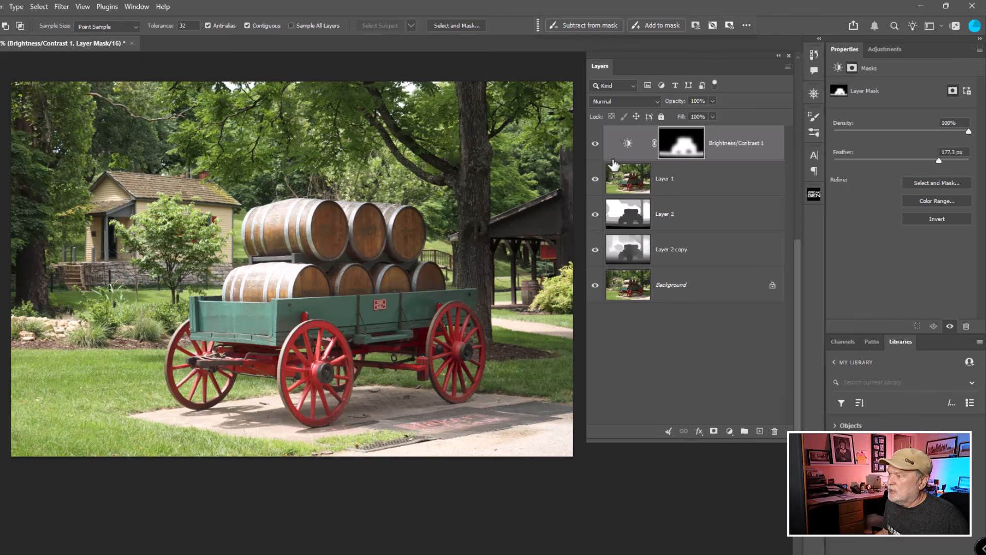
- Compare the photo with and without the feathered Brightness/Contrast adjustment to judge how it blends around the wagon
left_click(595, 148)
left_click(595, 148)
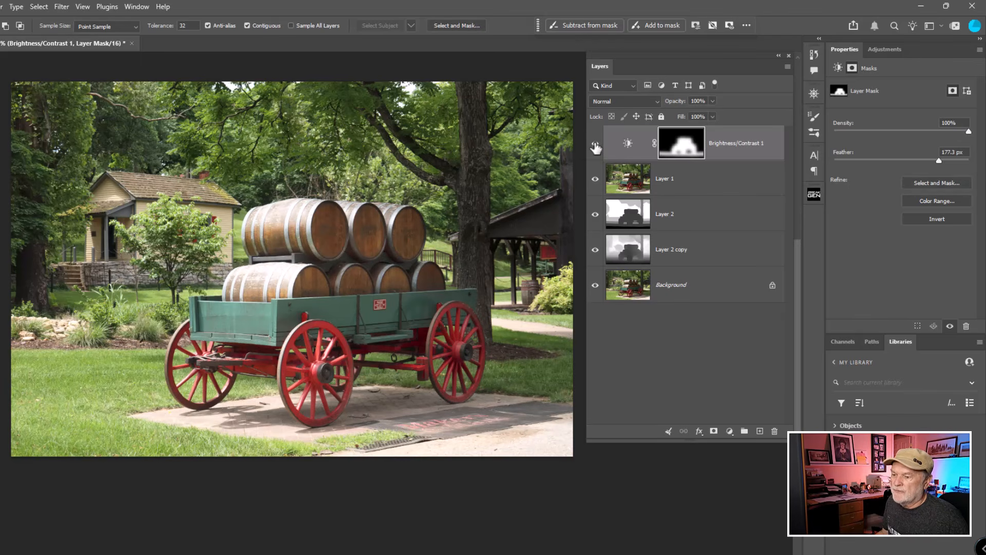
left_click(595, 148)
left_click(595, 148)
left_click(595, 148)
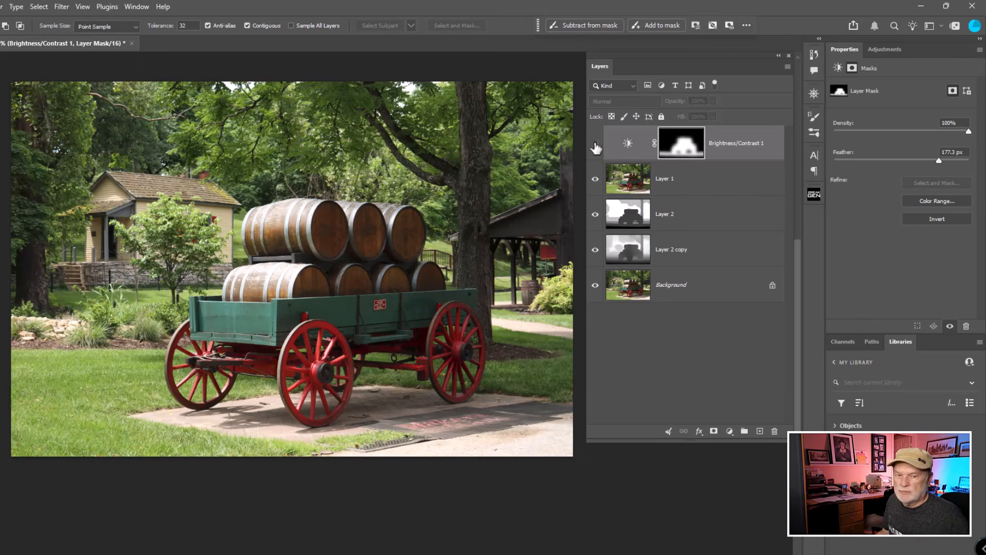
left_click(595, 148)
left_click(596, 148)
left_click(595, 148)
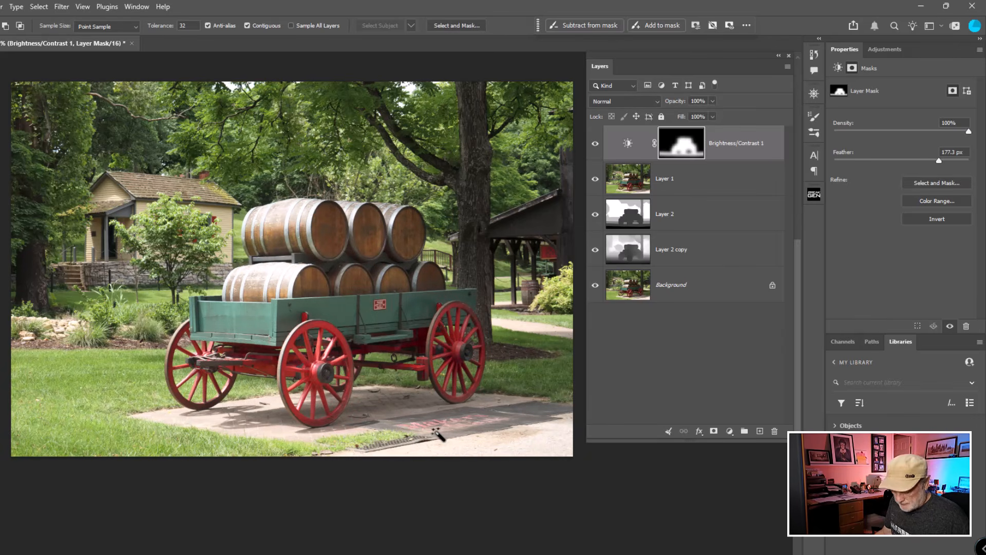
- Paint black on the Brightness/Contrast mask with the Brush at 50% opacity to fade the ground strip on both sides of the wagon
key("b")
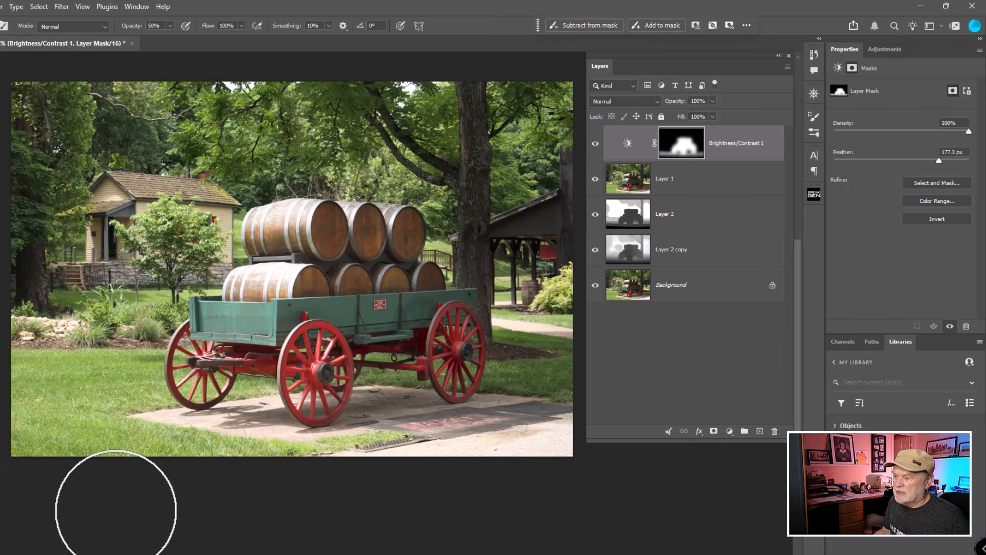
mouse_move(551, 436)
left_mouse_down()
mouse_move(540, 424)
mouse_move(122, 467)
mouse_move(36, 452)
left_mouse_up()
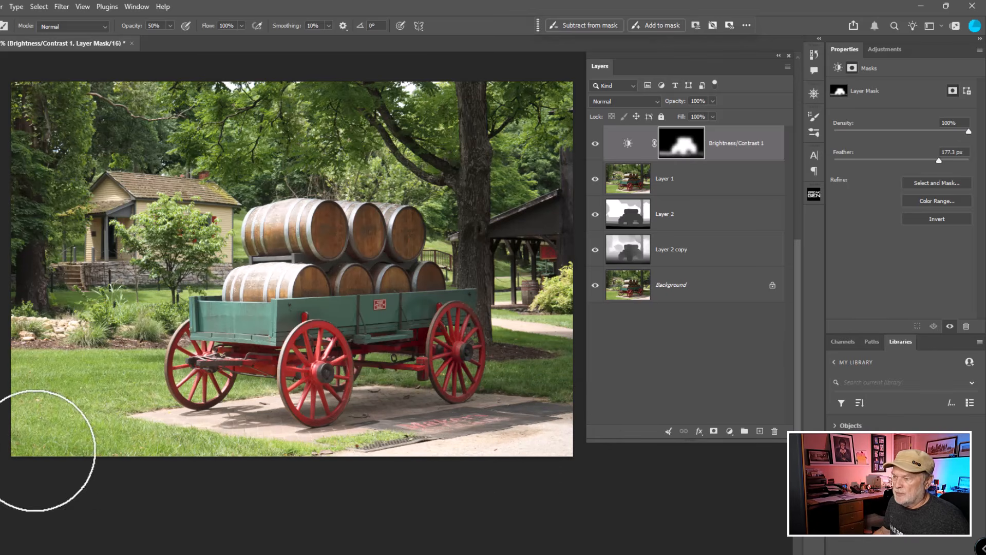
left_click(686, 147, "alt")
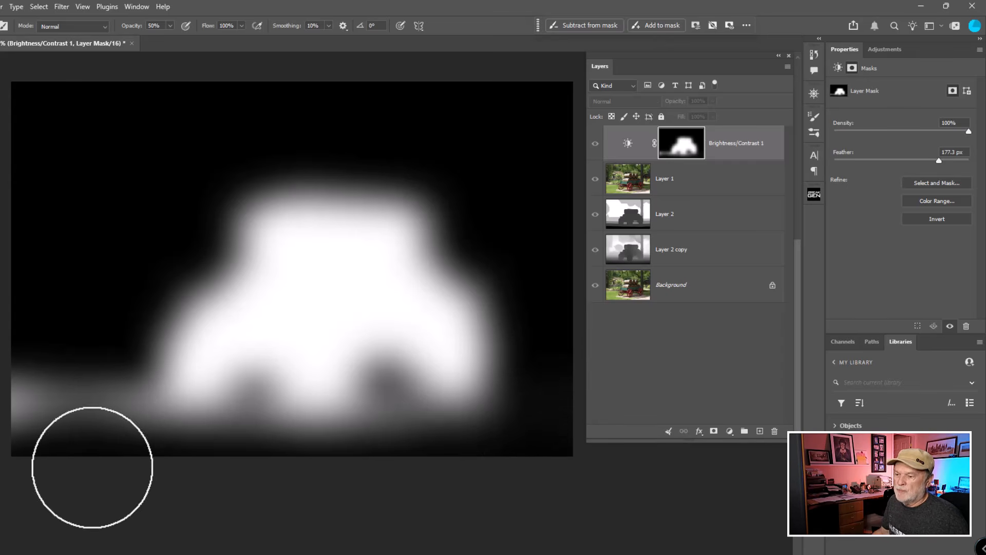
mouse_move(25, 466)
left_mouse_down()
mouse_move(30, 401)
mouse_move(44, 450)
mouse_move(58, 380)
mouse_move(103, 396)
left_mouse_up()
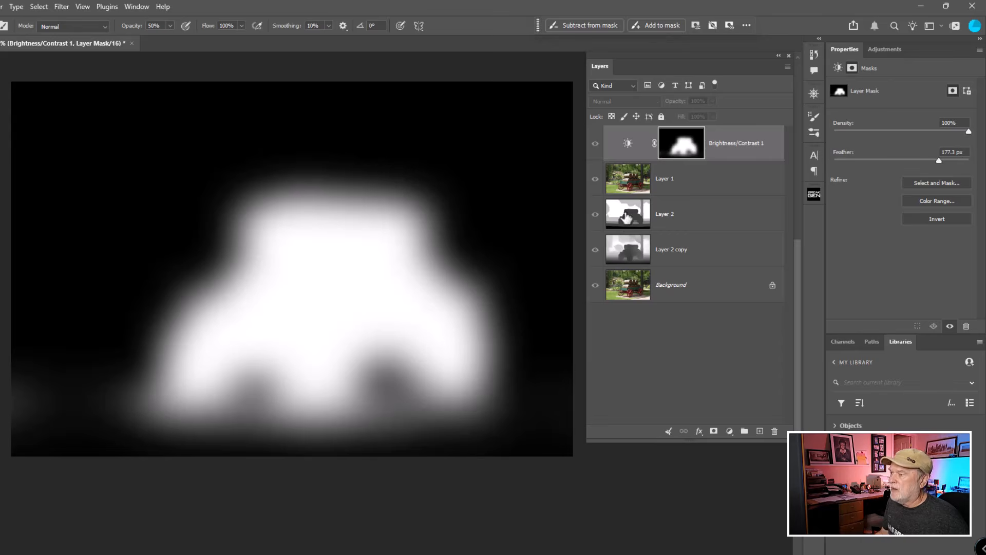
left_click(629, 144)
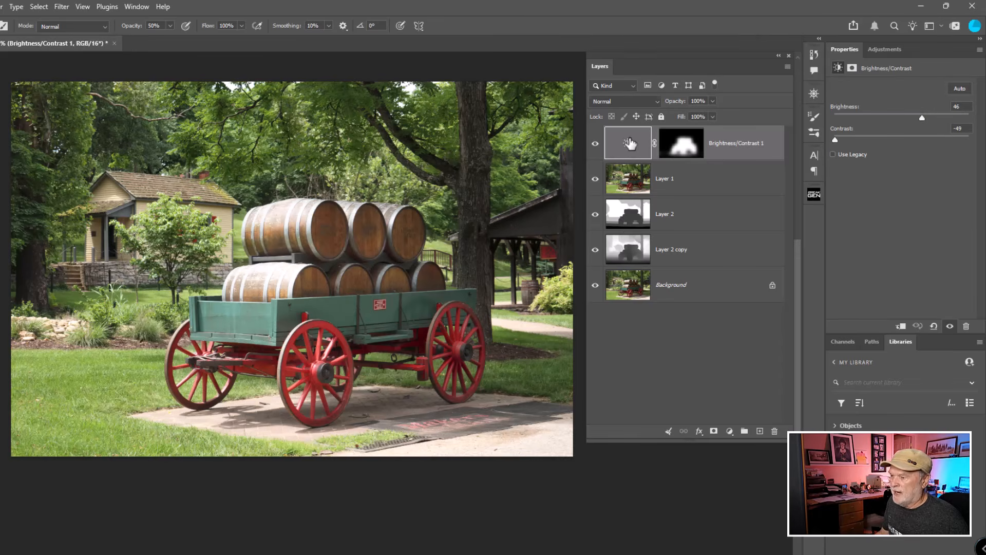
- Toggle the Brightness/Contrast layer's visibility to check the wagon brightening after the mask painting
left_click(595, 144)
left_click(593, 145)
left_click(592, 146)
left_click(593, 144)
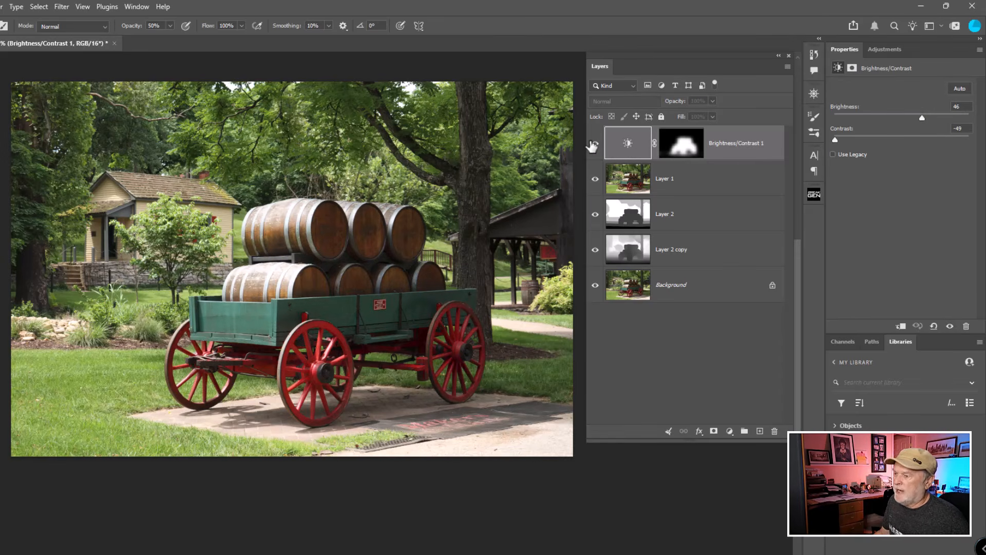
left_click(593, 145)
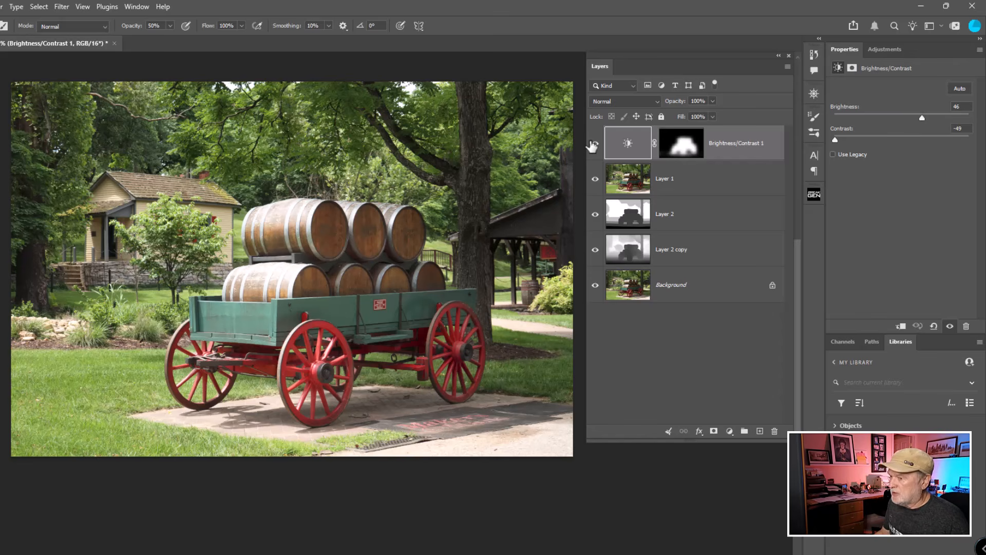
- Load the Tree channel as a new selection with the photo on Layer 1 active
left_click(631, 181)
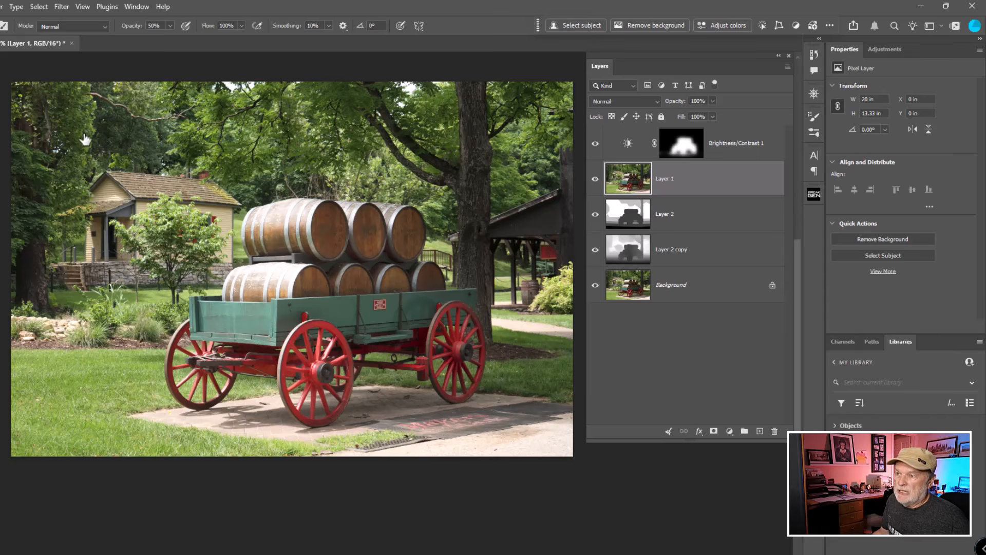
left_click(39, 7)
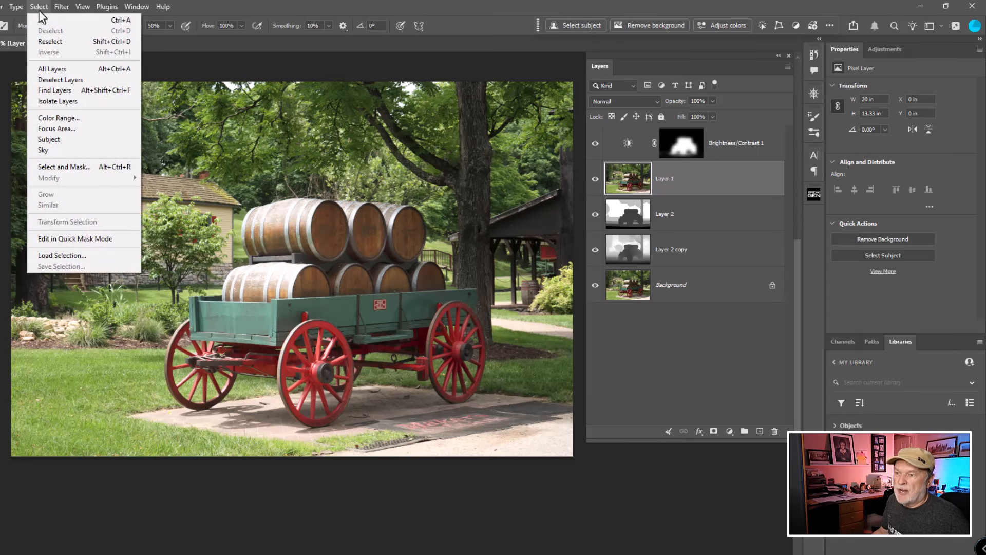
left_click(78, 257)
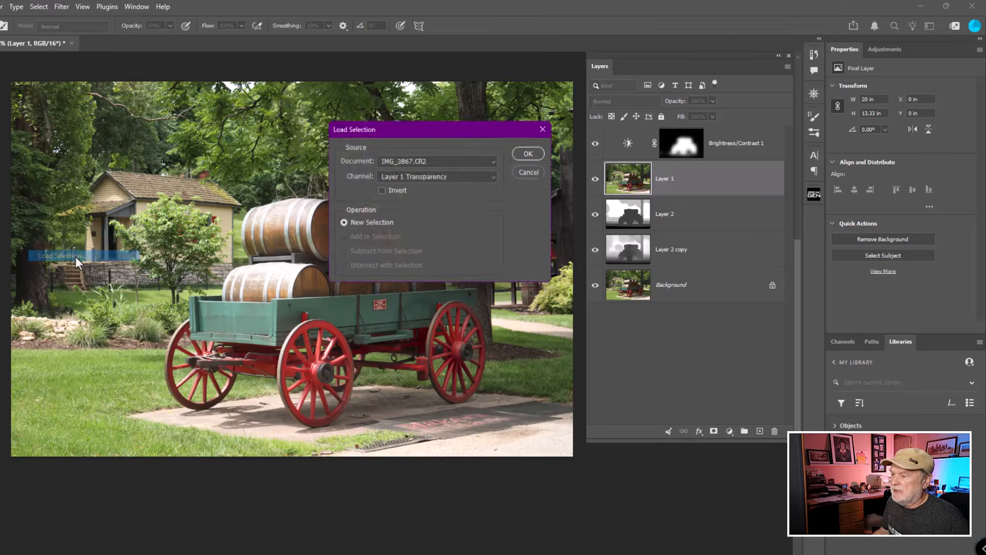
left_click(440, 175)
left_click(396, 228)
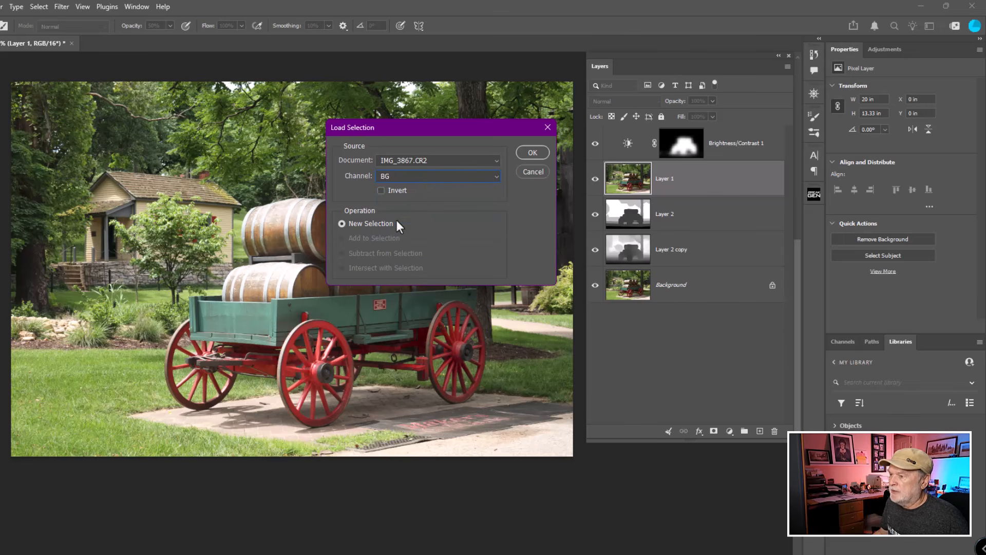
left_click(425, 177)
left_click(408, 216)
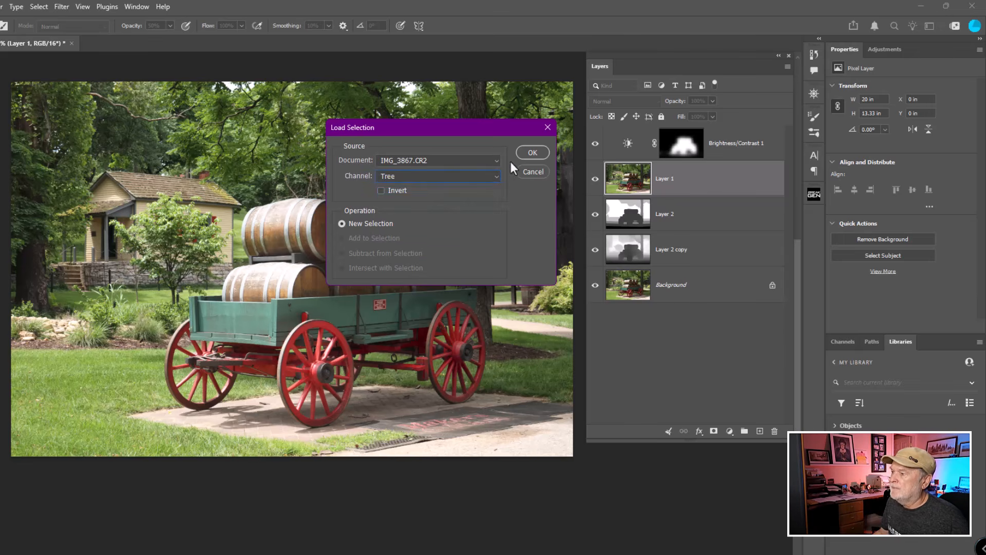
left_click(522, 156)
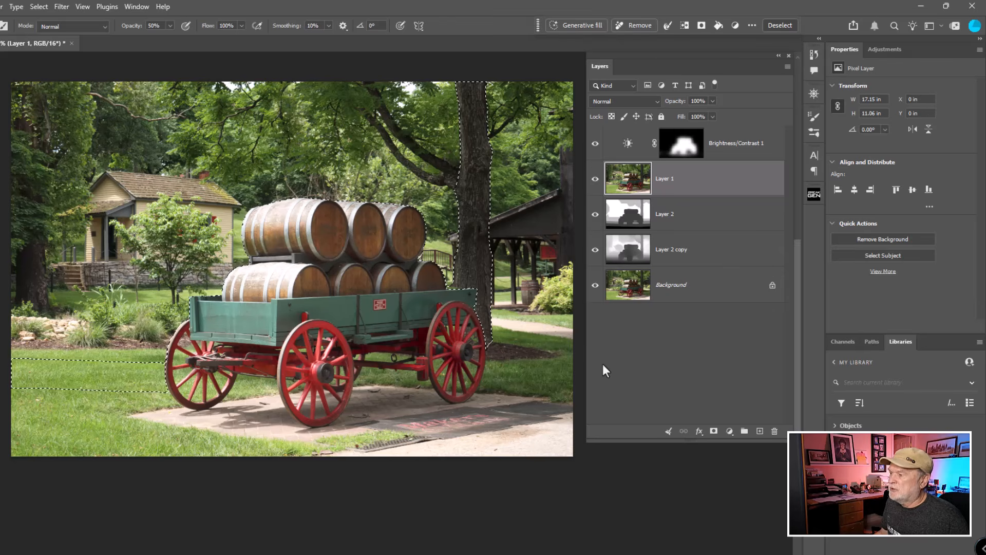
- Add a Clarity and dehaze adjustment masked to the tree with Clarity +97, and select its layer mask
left_click(729, 431)
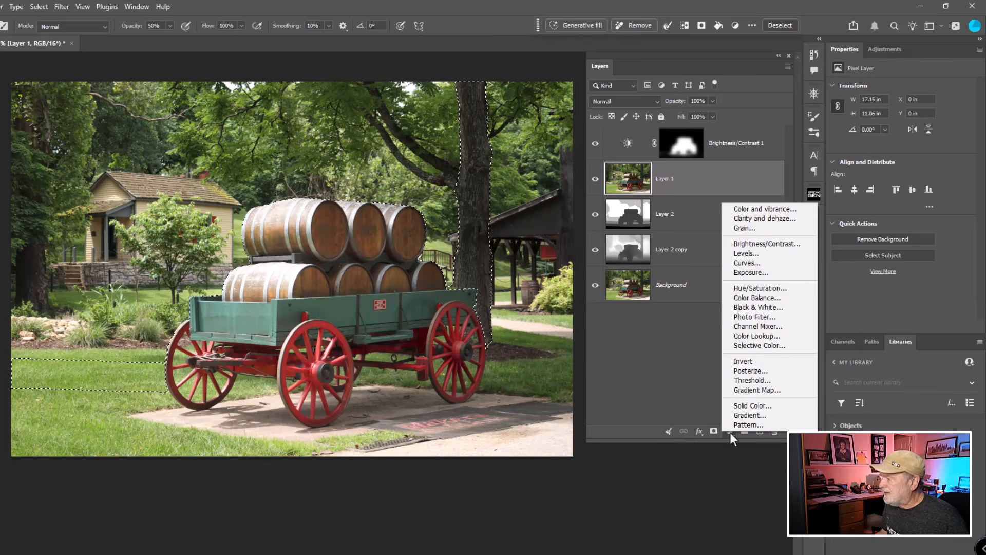
left_click(753, 221)
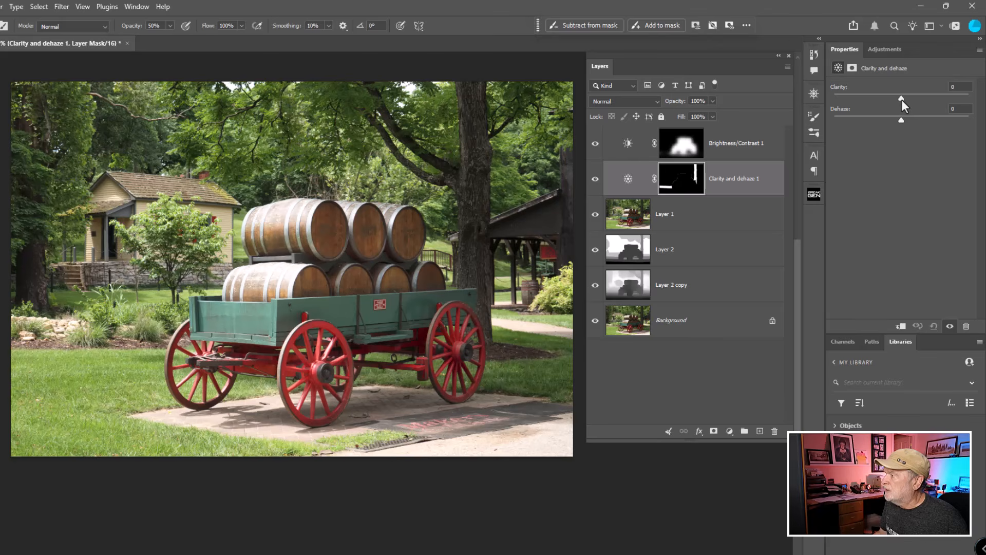
left_click_drag(901, 100, 967, 103)
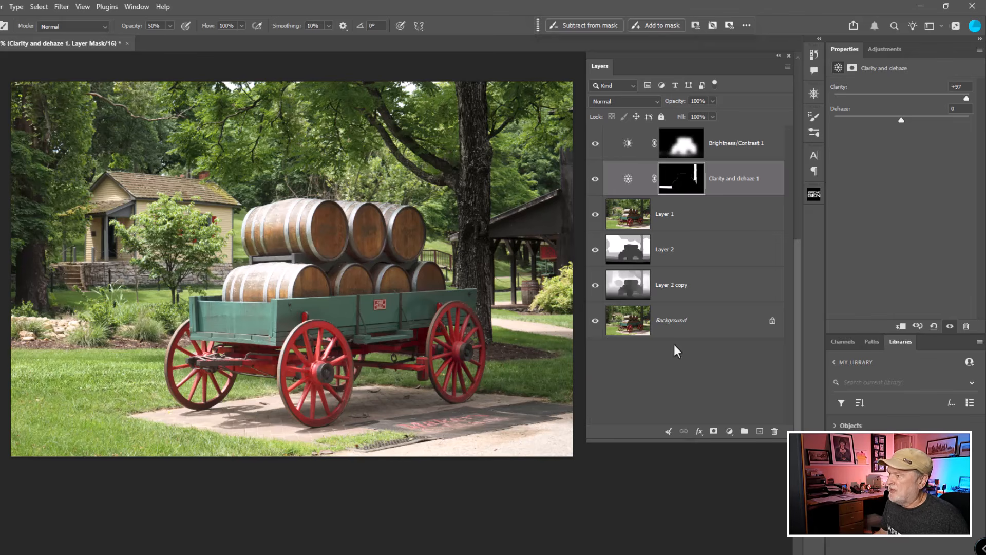
left_click(676, 186)
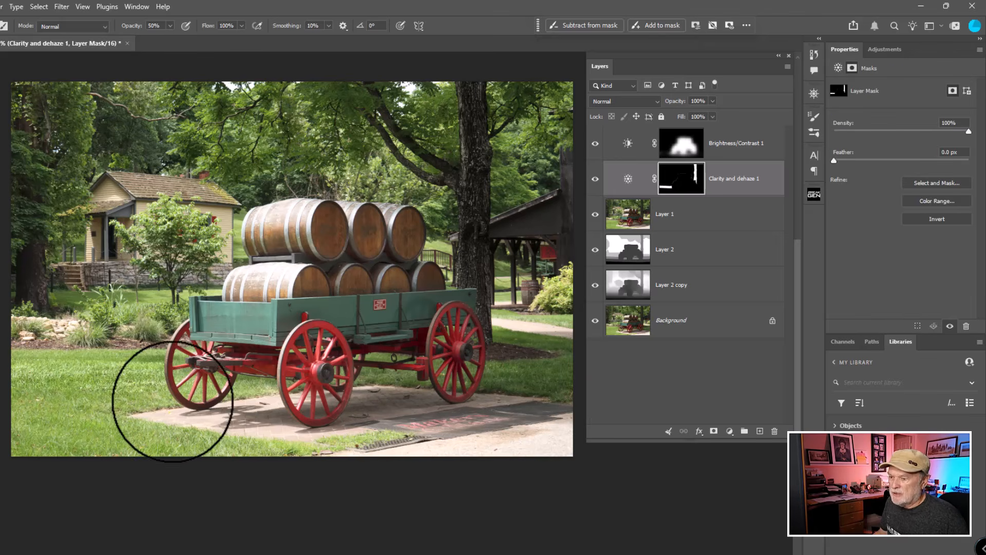
- Paint black at 100% brush opacity over the lower-left ground strip in the Clarity and dehaze mask, and inspect the mask on its own
key("0")
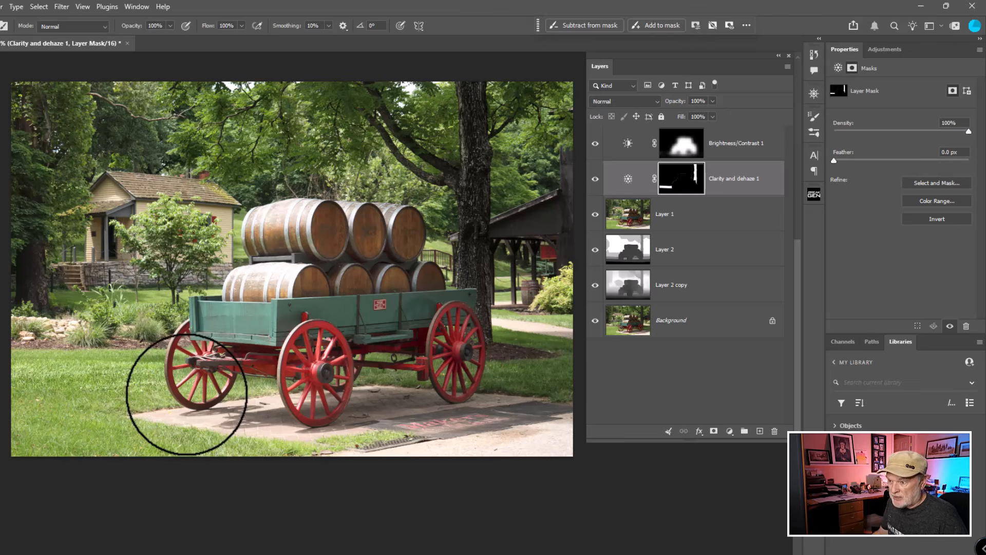
left_click_drag(187, 392, 10, 385)
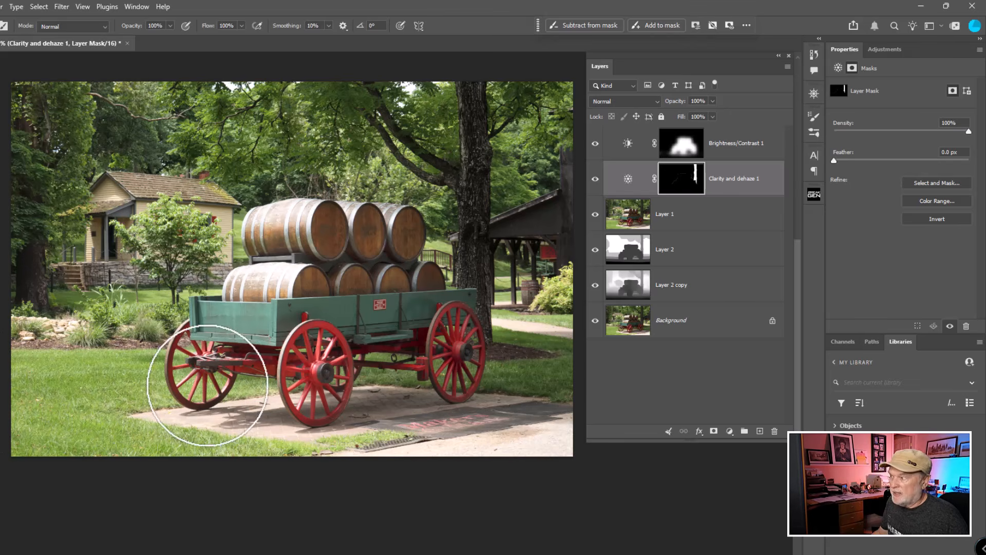
left_click(685, 209)
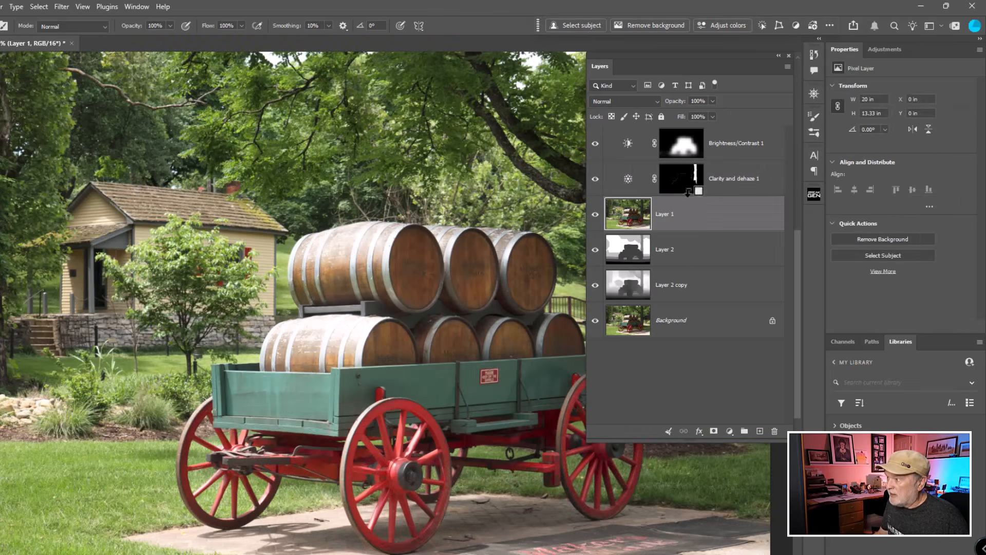
left_click(683, 185, "alt")
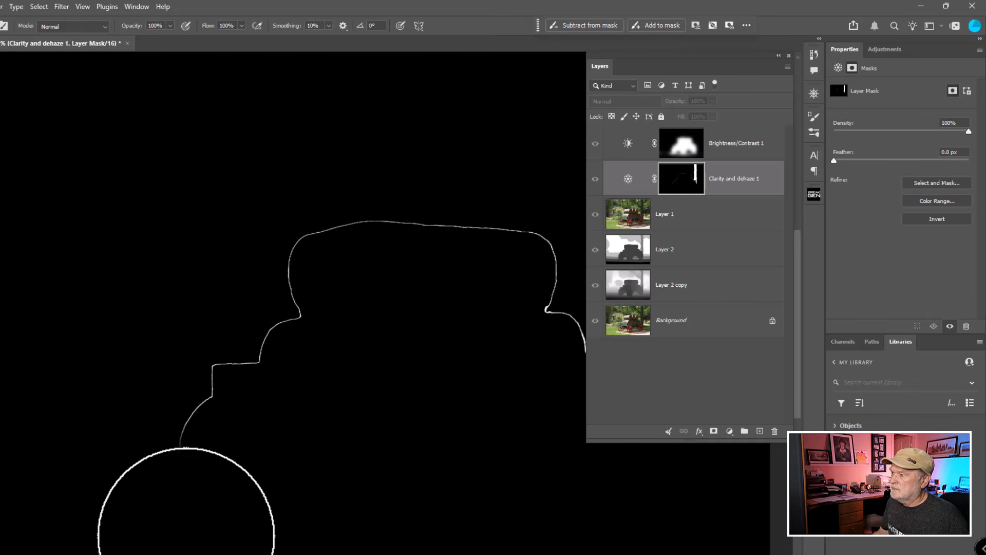
left_click_drag(535, 376, 415, 359)
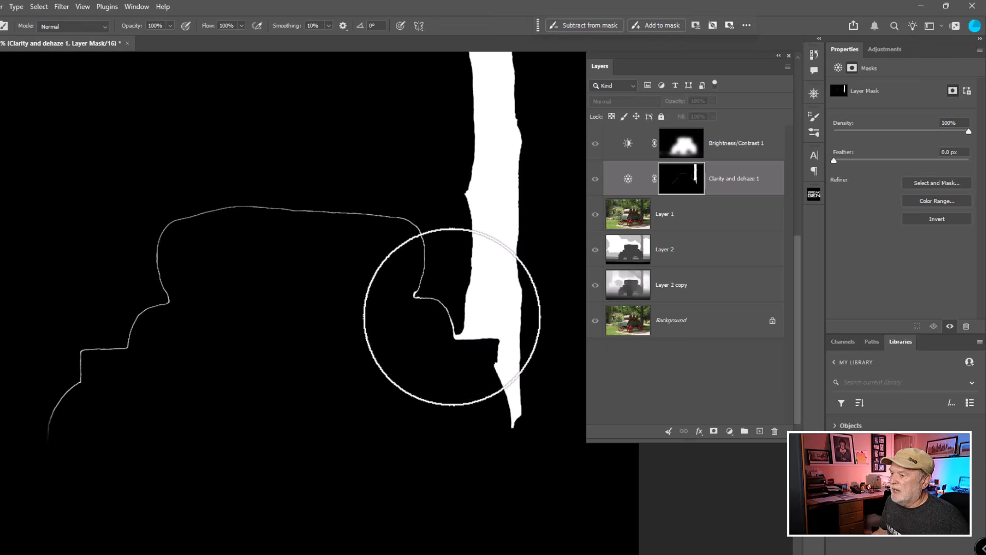
left_click(627, 179)
scroll(421, 355, "down", 1)
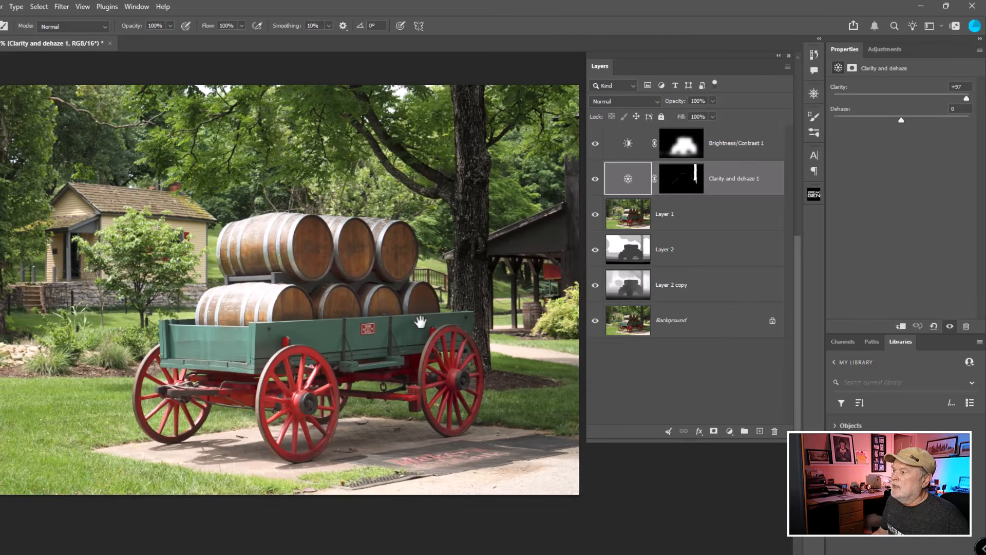
- Toggle the Clarity and dehaze layer's visibility to compare the tree trunk with and without the effect
left_click(596, 179)
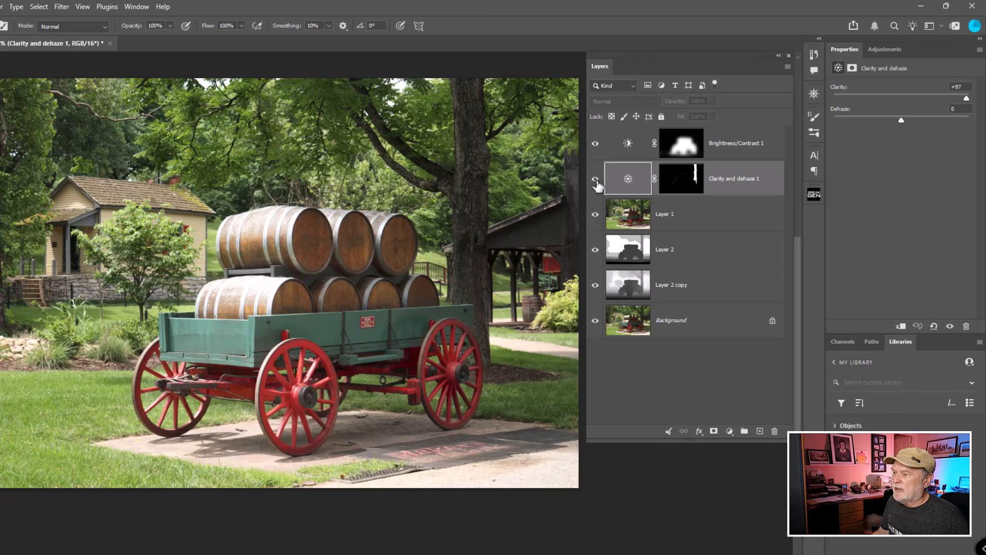
left_click(595, 179)
left_click(596, 179)
left_click(595, 179)
- Add a Hue/Saturation adjustment above Brightness/Contrast, raise its saturation, and replace its mask with a copy of the Brightness/Contrast mask
left_click(628, 145)
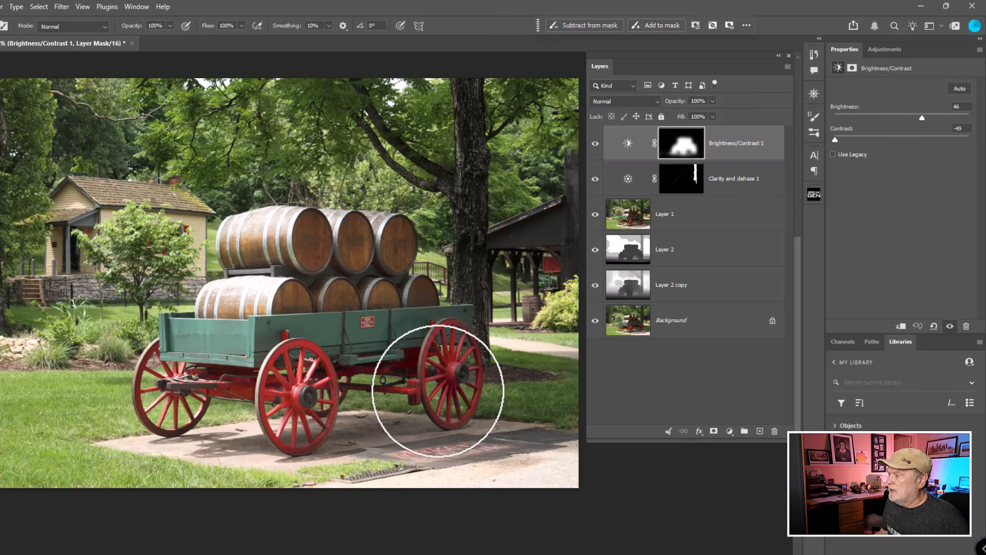
left_click(729, 431)
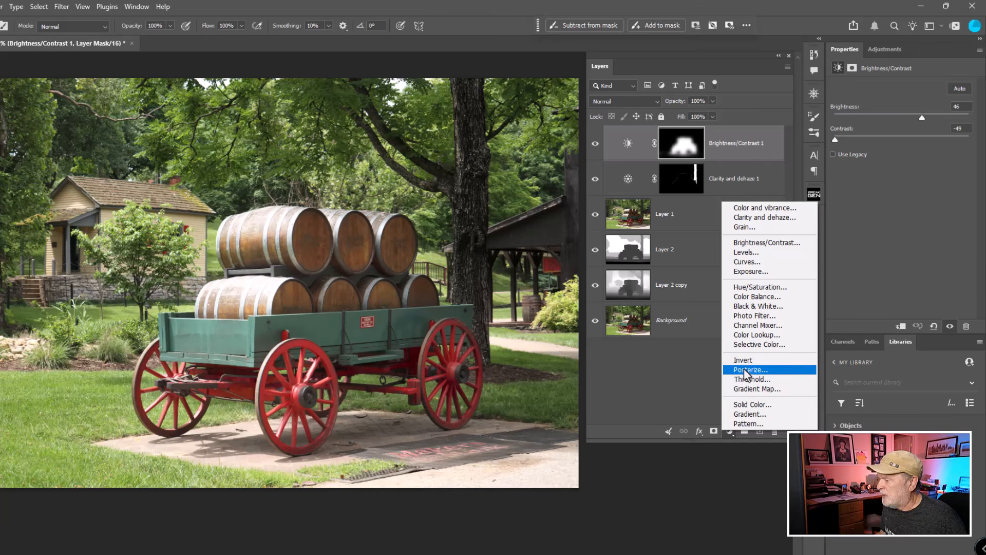
left_click(760, 287)
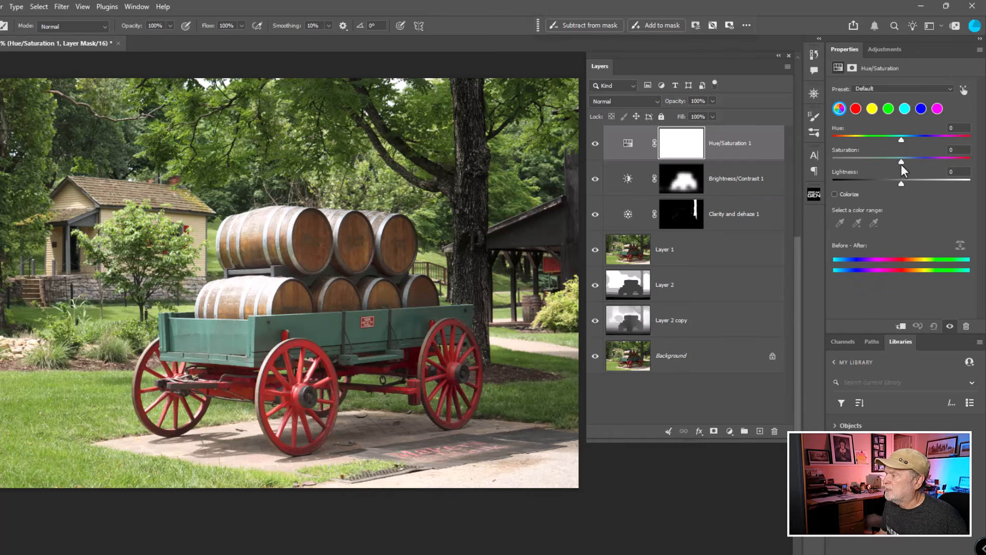
mouse_move(901, 162)
left_mouse_down()
mouse_move(932, 158)
mouse_move(920, 164)
left_mouse_up()
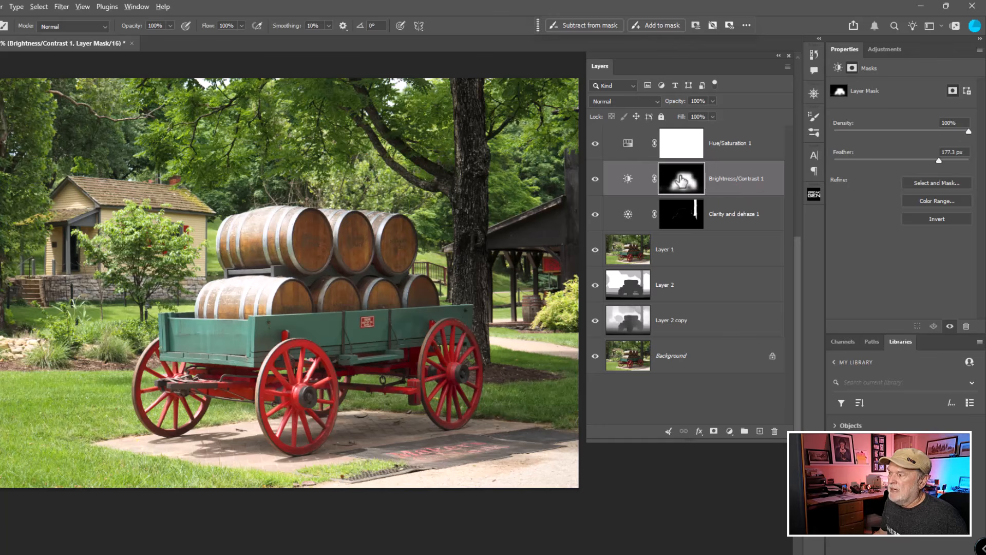
left_click_drag(681, 181, 679, 142)
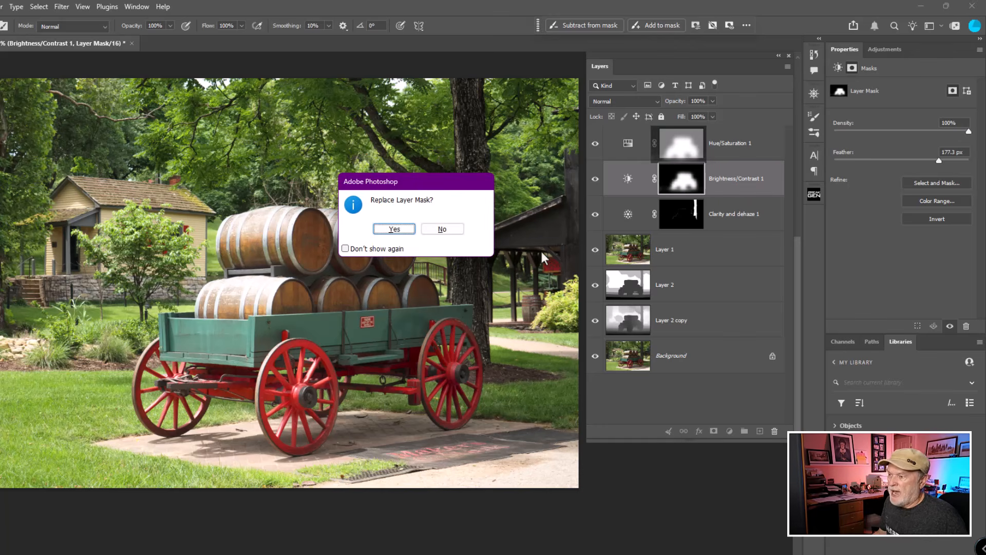
left_click(404, 232)
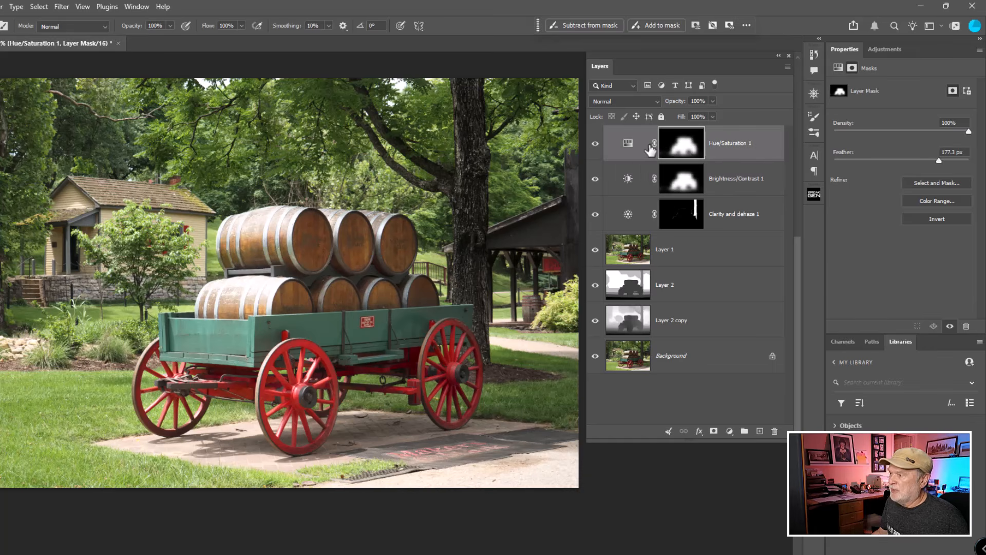
- Set the wagon's Hue/Saturation adjustment to Saturation +22 overall and +4 for the reds
left_click(627, 143)
mouse_move(909, 163)
left_mouse_down()
mouse_move(941, 163)
mouse_move(789, 171)
mouse_move(966, 159)
mouse_move(885, 165)
mouse_move(932, 162)
mouse_move(908, 163)
mouse_move(916, 163)
left_mouse_up()
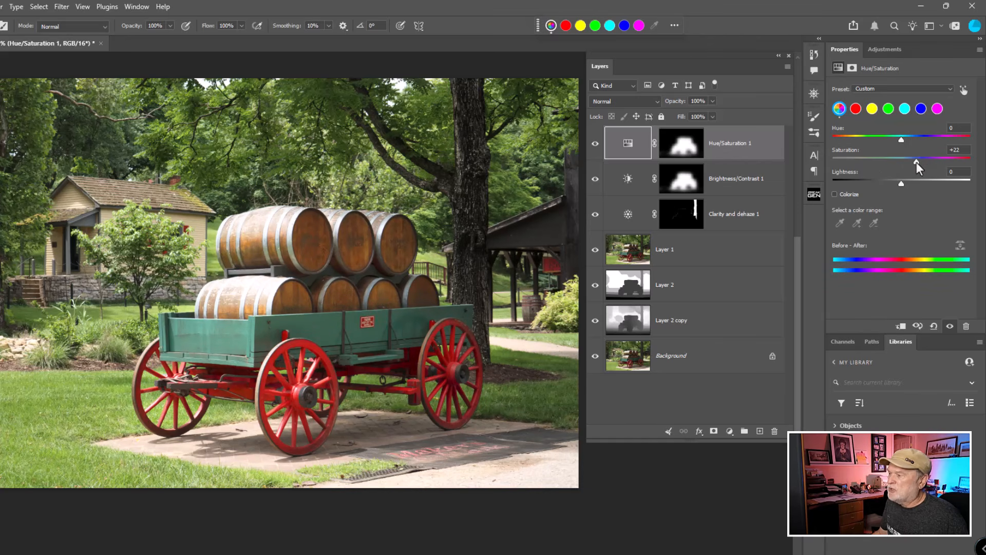
left_click(856, 109)
left_click_drag(901, 162, 923, 163)
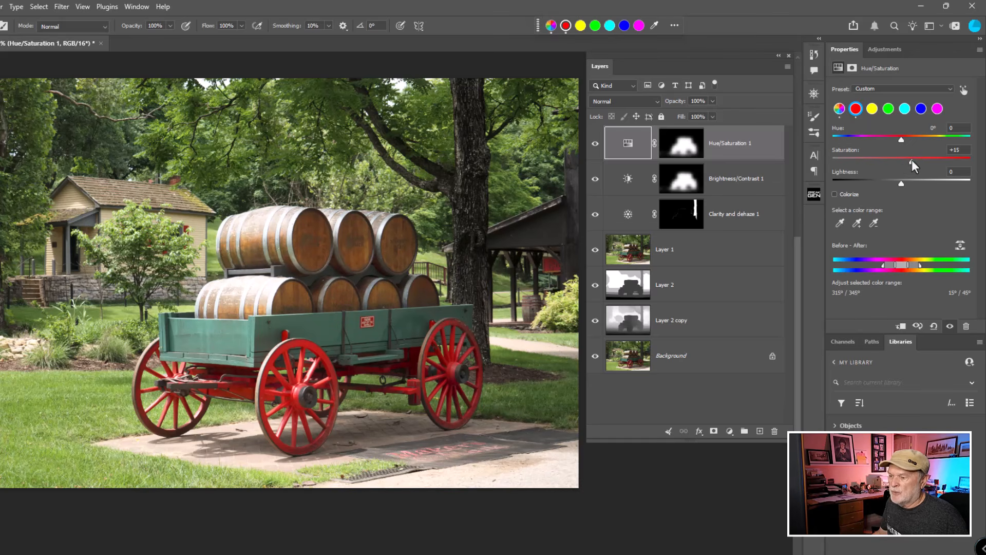
left_click_drag(907, 160, 875, 163)
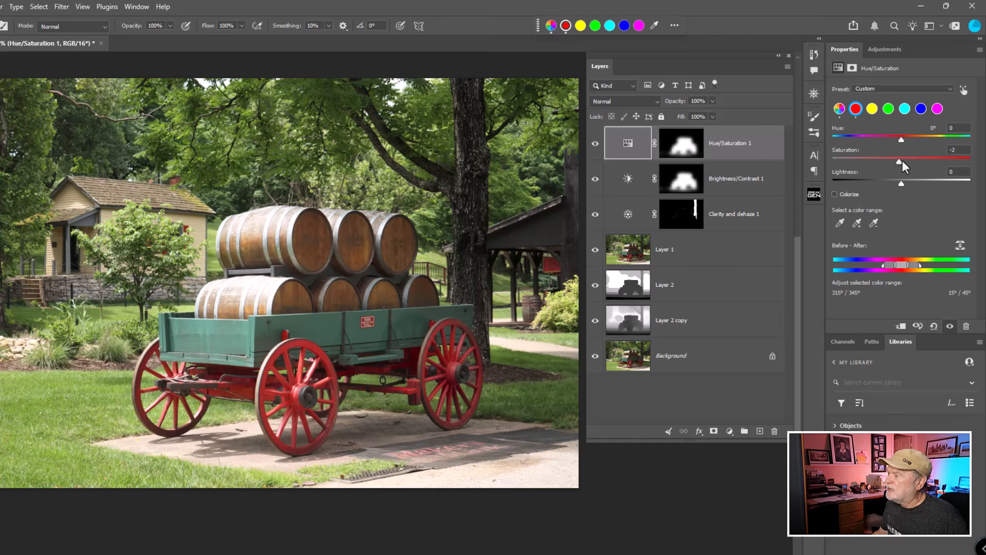
mouse_move(907, 161)
left_mouse_down()
mouse_move(892, 161)
mouse_move(902, 160)
left_mouse_up()
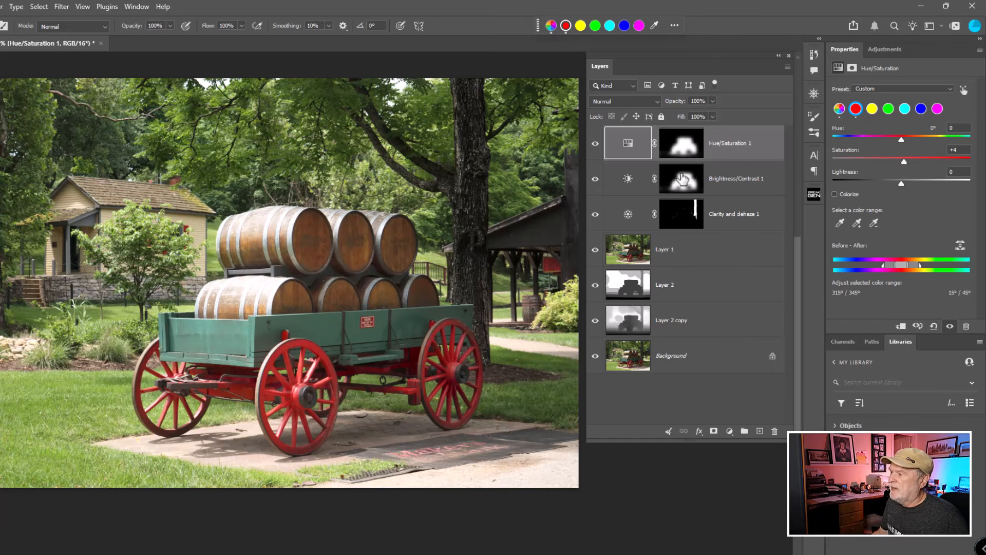
- Toggle the visibility of the wagon's Hue/Saturation layer and the Clarity and dehaze layer to compare their effects
left_click(597, 144)
left_click(596, 144)
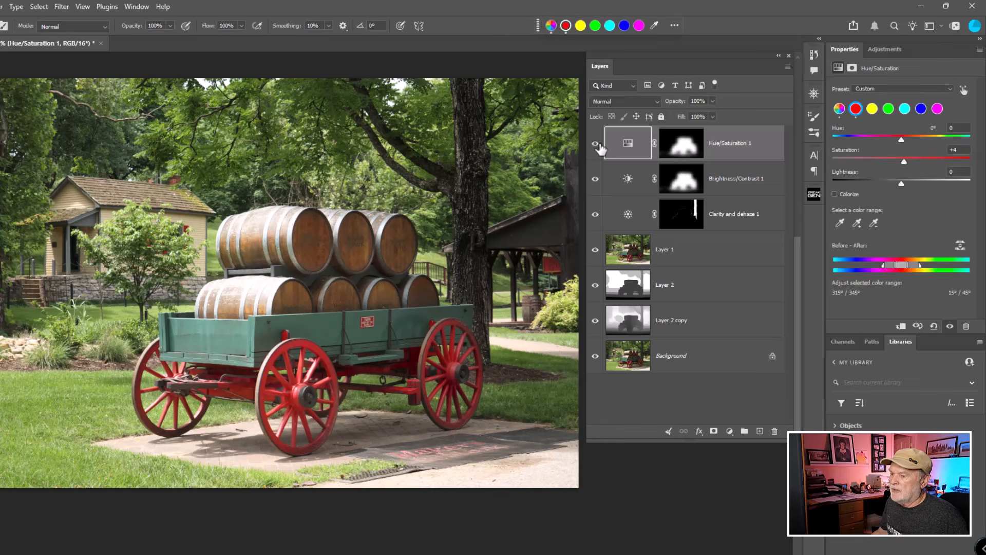
left_click(597, 144)
left_click(597, 144)
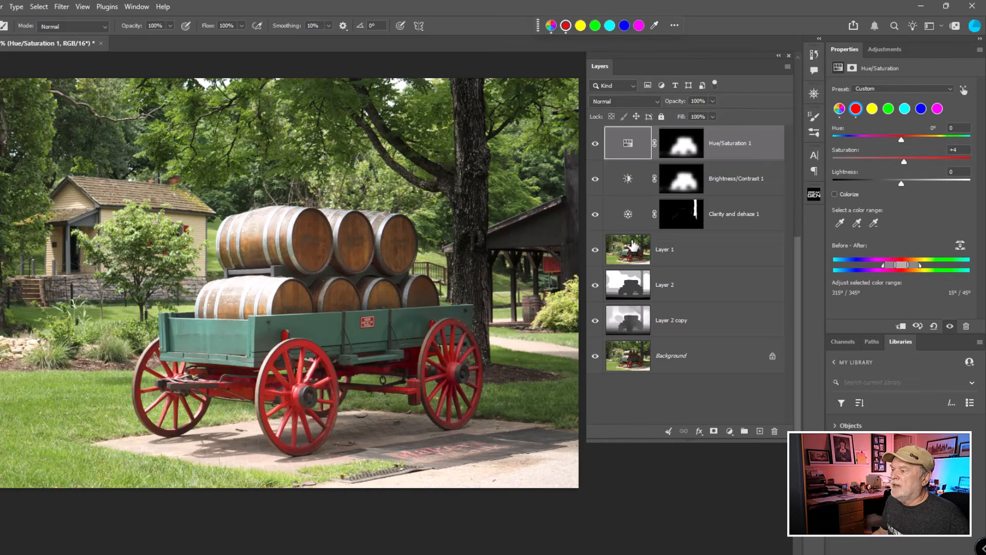
left_click(598, 214)
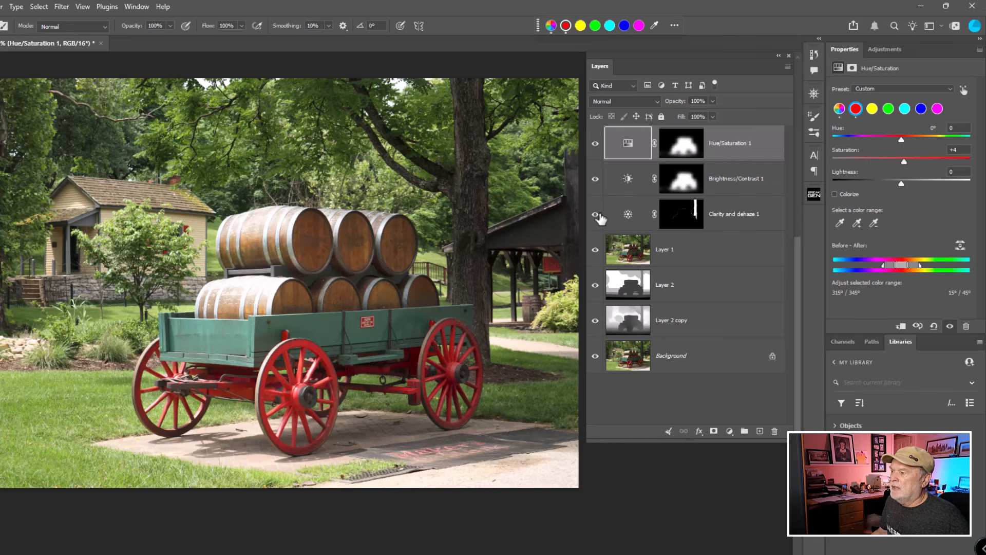
- Load the BG_2 channel as a new selection with the photo on Layer 1 active
left_click(630, 253)
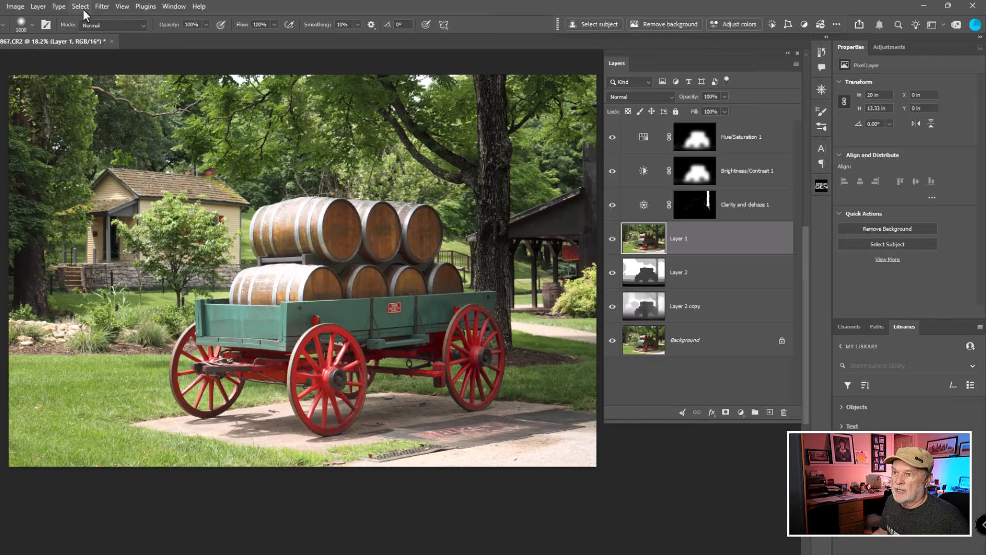
left_click(82, 7)
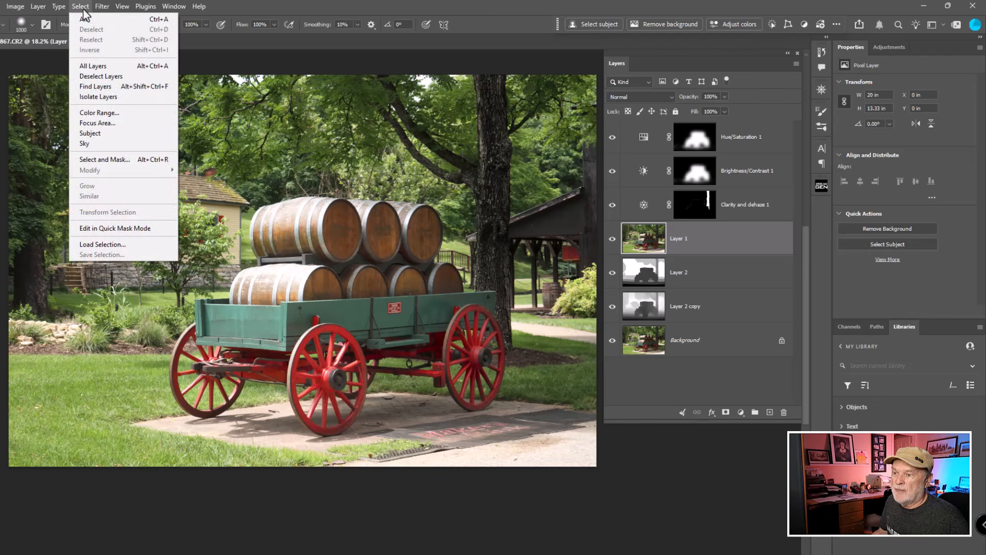
left_click(109, 247)
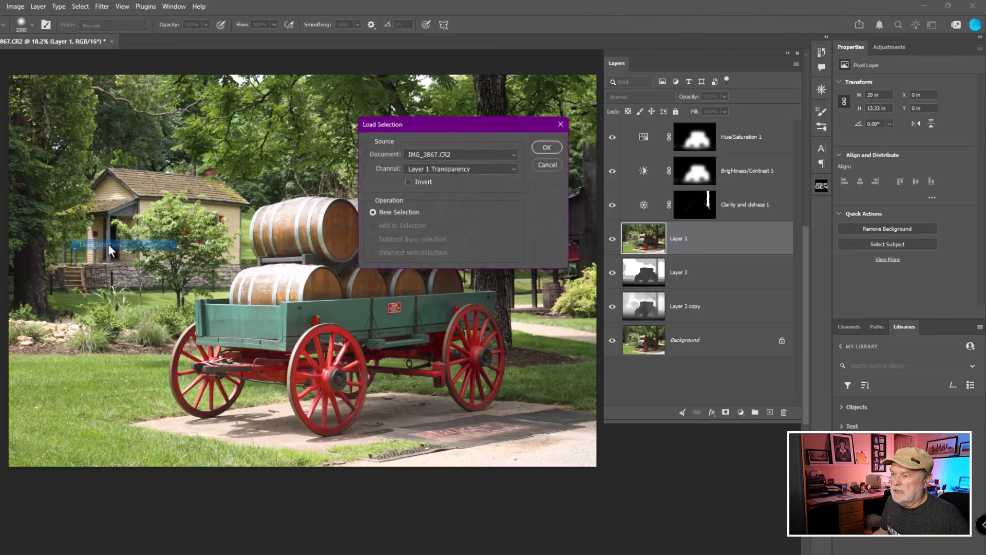
left_click(443, 170)
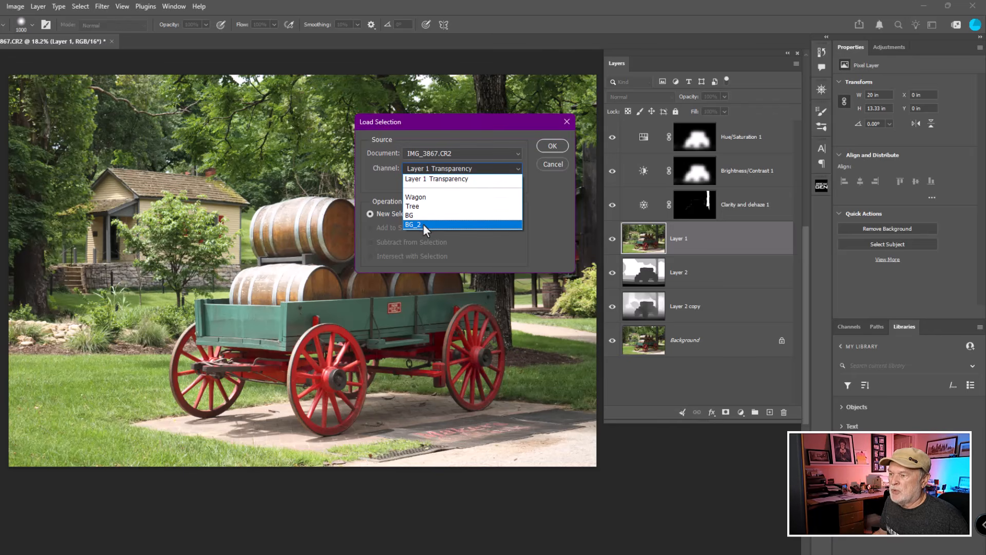
left_click(423, 224)
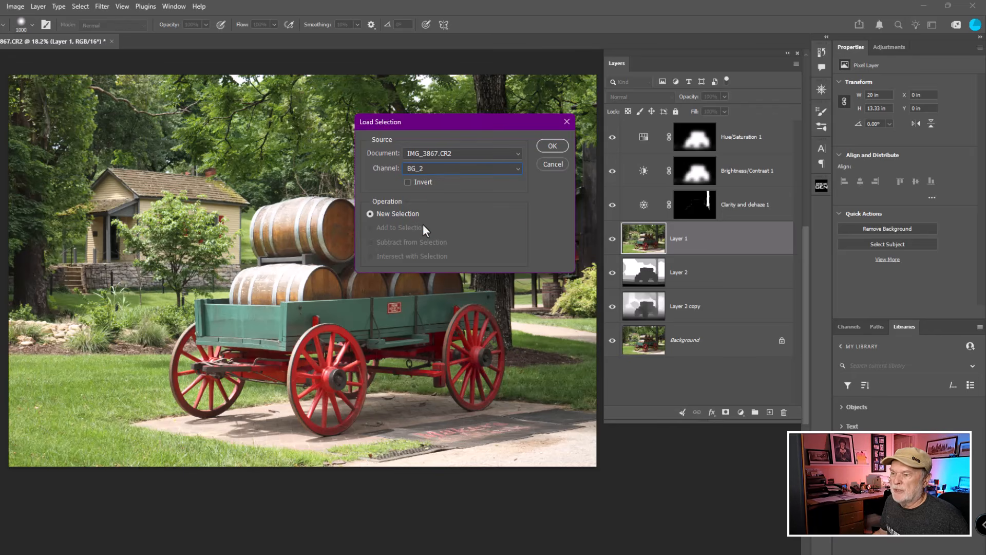
left_click(556, 147)
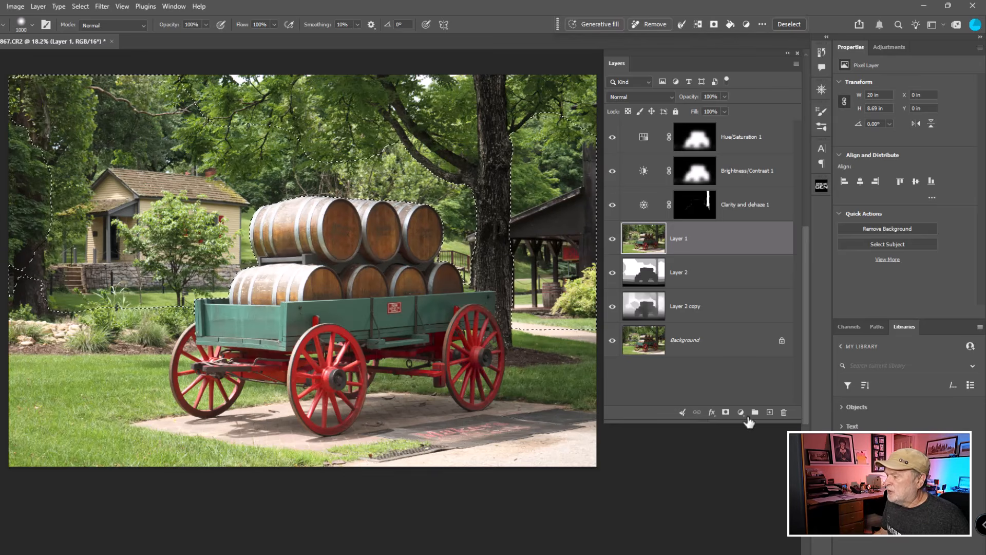
- Add a Hue/Saturation adjustment masked to the selected background with Saturation -13 and Lightness -14
left_click(741, 414)
left_click(741, 414)
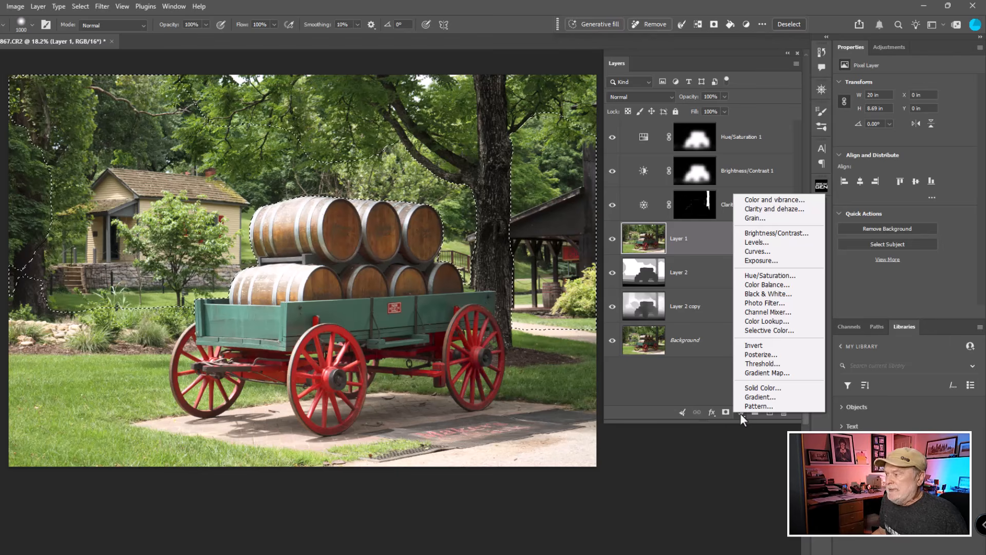
left_click(776, 279)
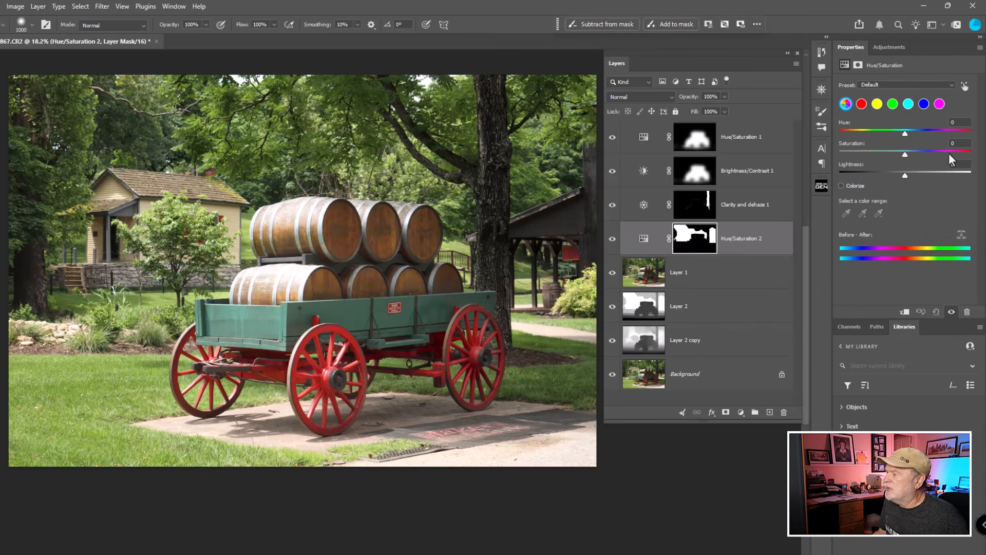
left_click_drag(905, 154, 895, 175)
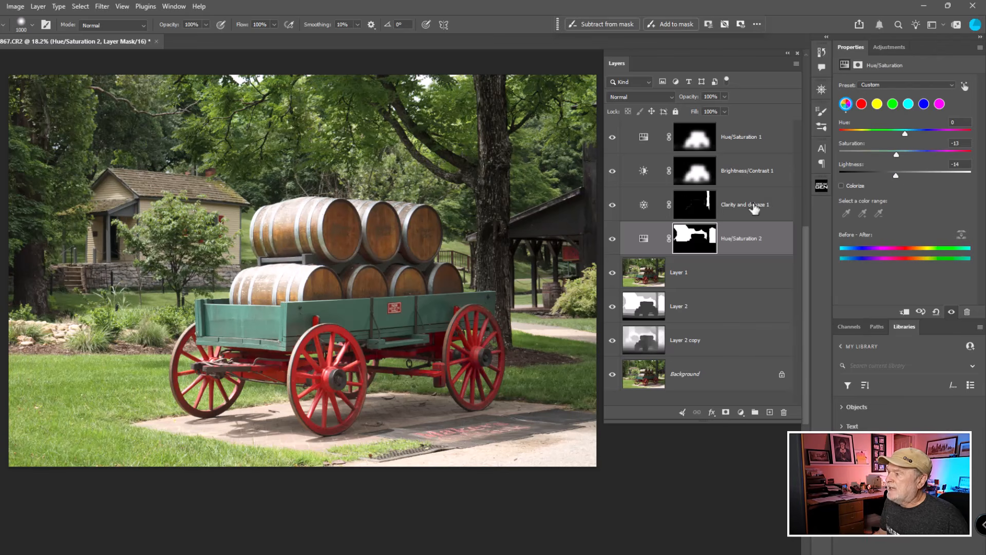
- Feather the background Hue/Saturation layer's mask to 198.1 px
left_click(708, 244)
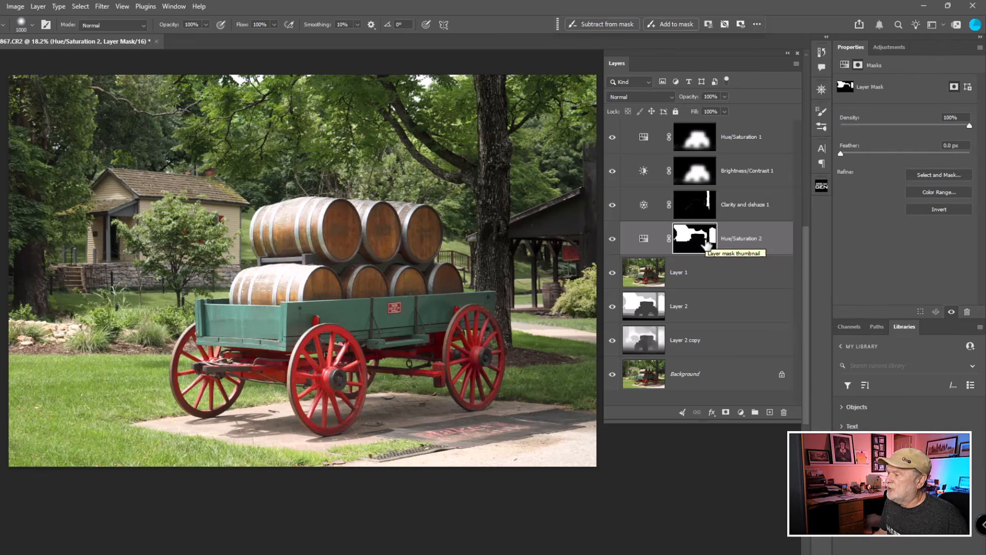
left_click(706, 243)
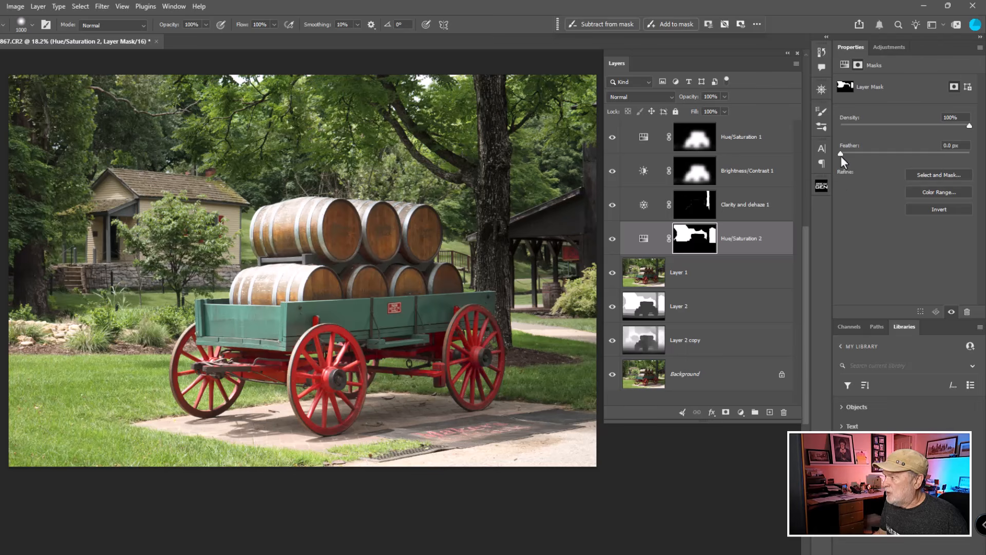
left_click_drag(840, 154, 947, 156)
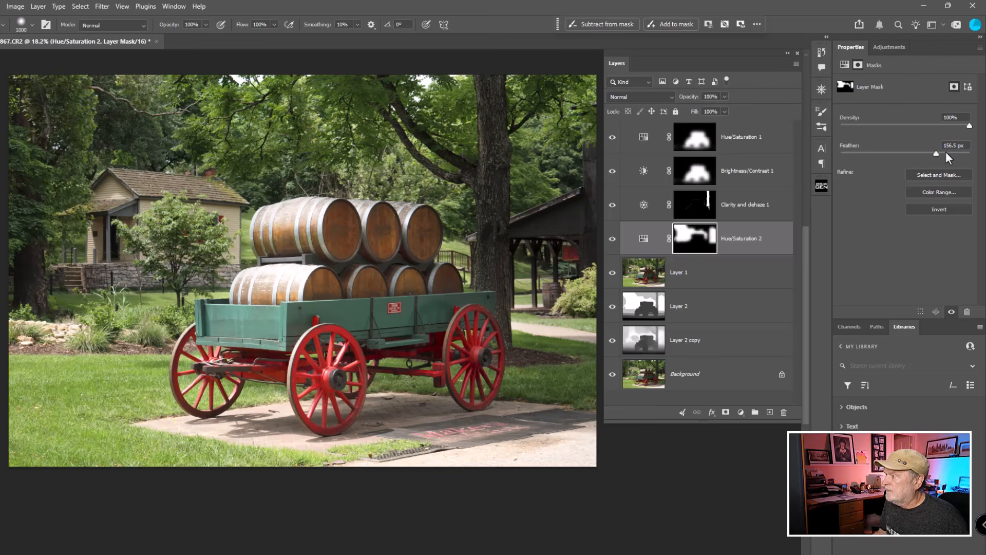
- Toggle the background Hue/Saturation layer's visibility to compare the background before and after darkening
left_click(612, 239)
left_click(612, 239)
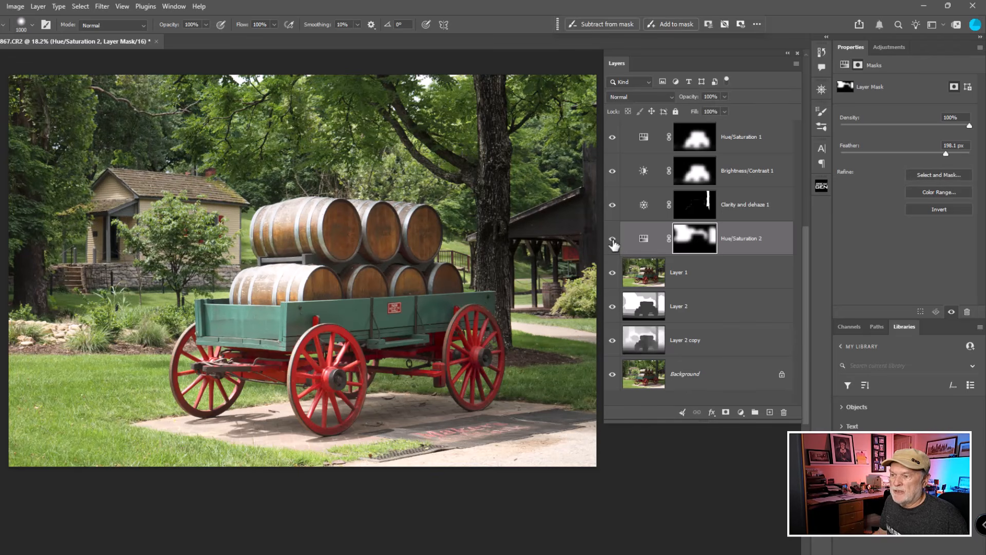
left_click(613, 241)
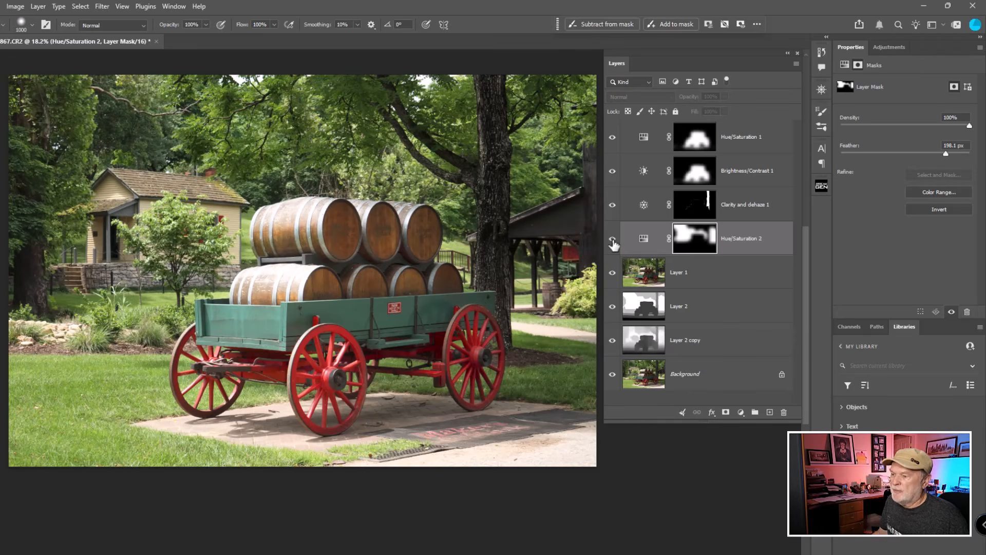
left_click(612, 239)
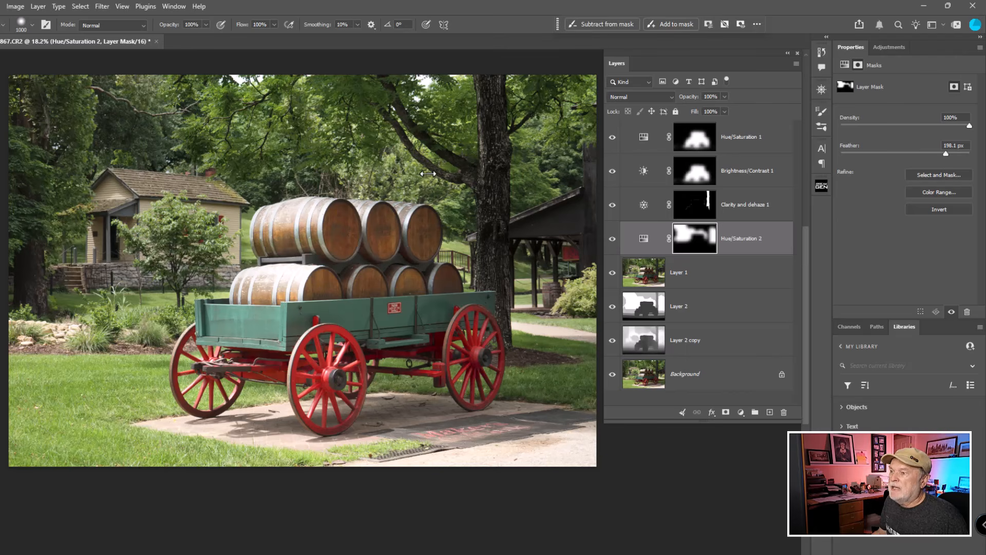
- Load the BG channel as a new selection with the photo on Layer 1 active
left_click(643, 274)
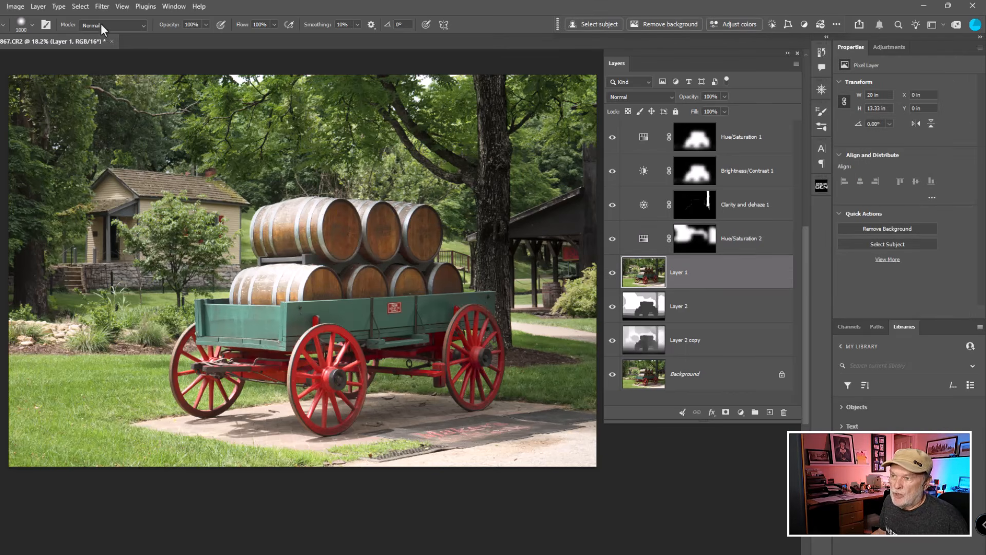
left_click(82, 7)
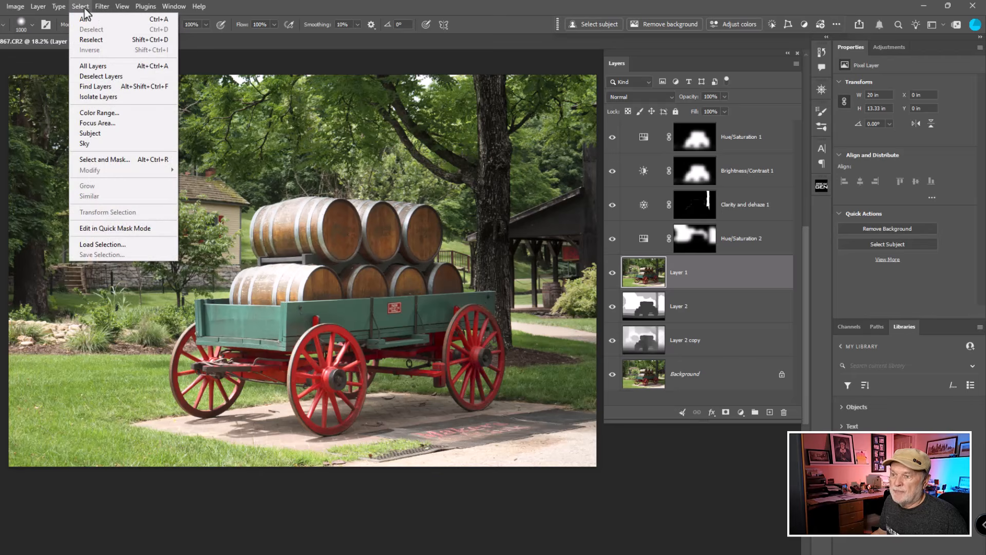
left_click(96, 245)
left_click(476, 170)
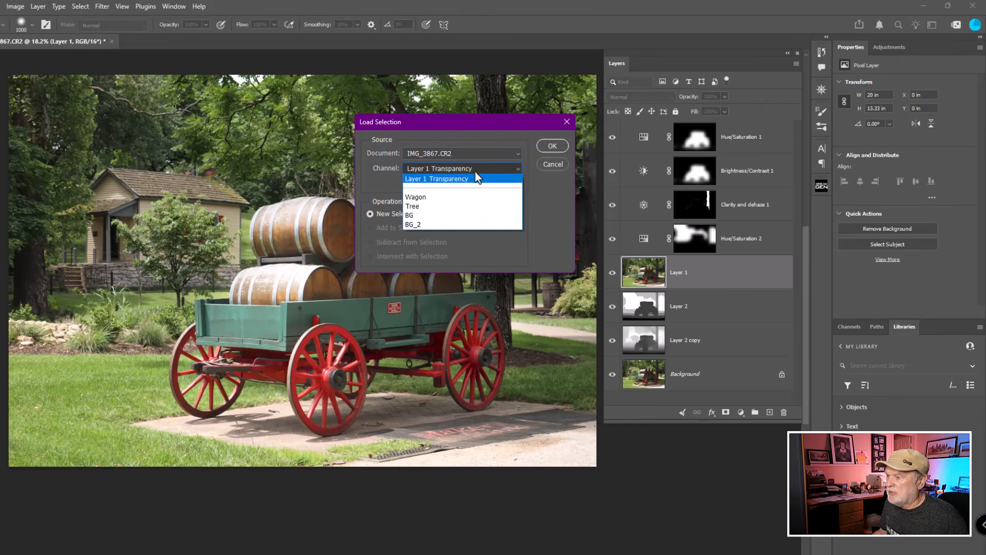
left_click(421, 217)
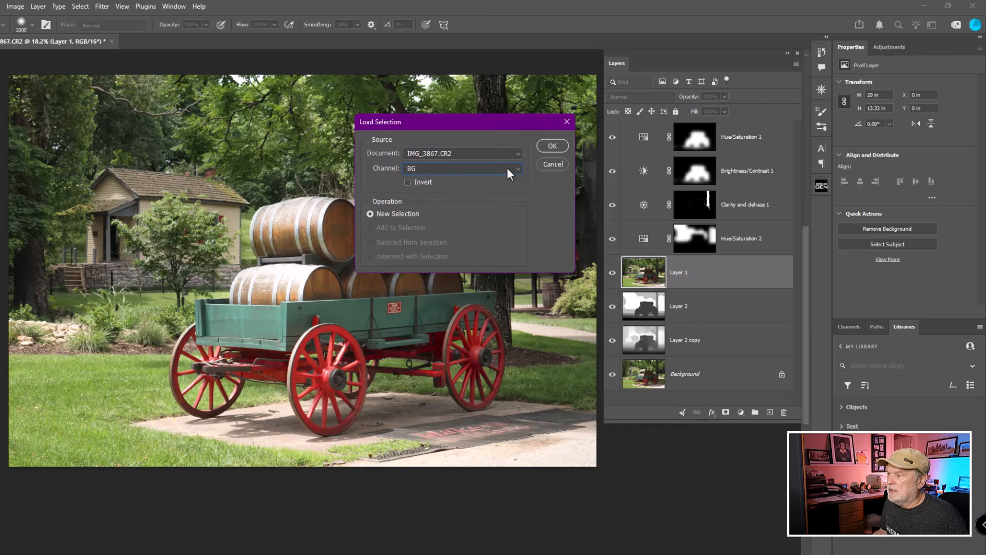
left_click(546, 147)
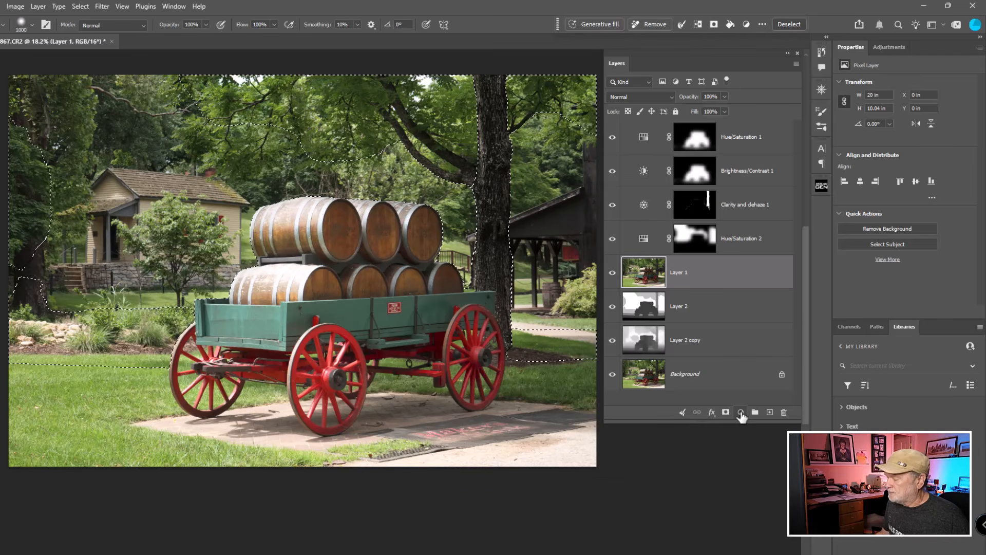
- Add a Hue/Saturation adjustment masked to the BG selection and raise its overall Saturation to +14
left_click(740, 412)
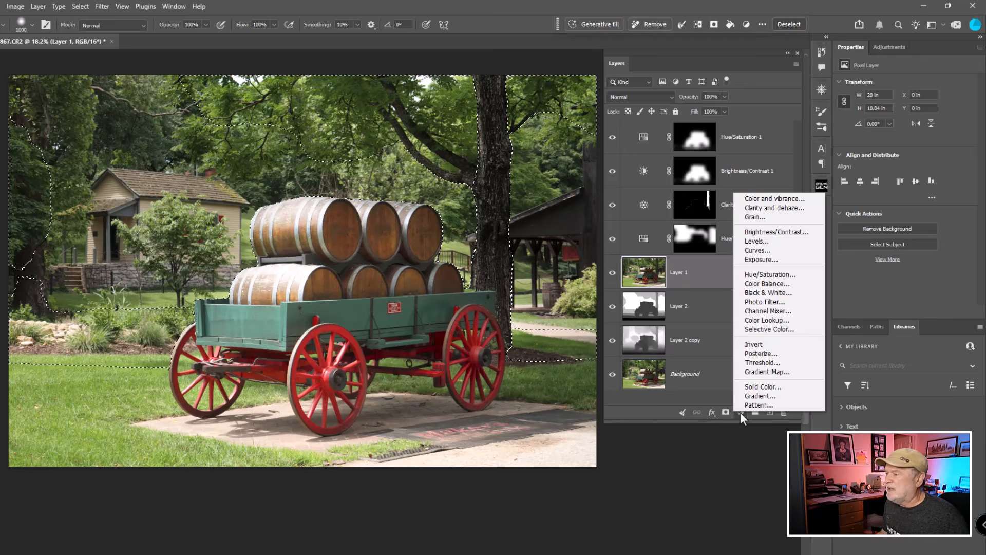
left_click(770, 277)
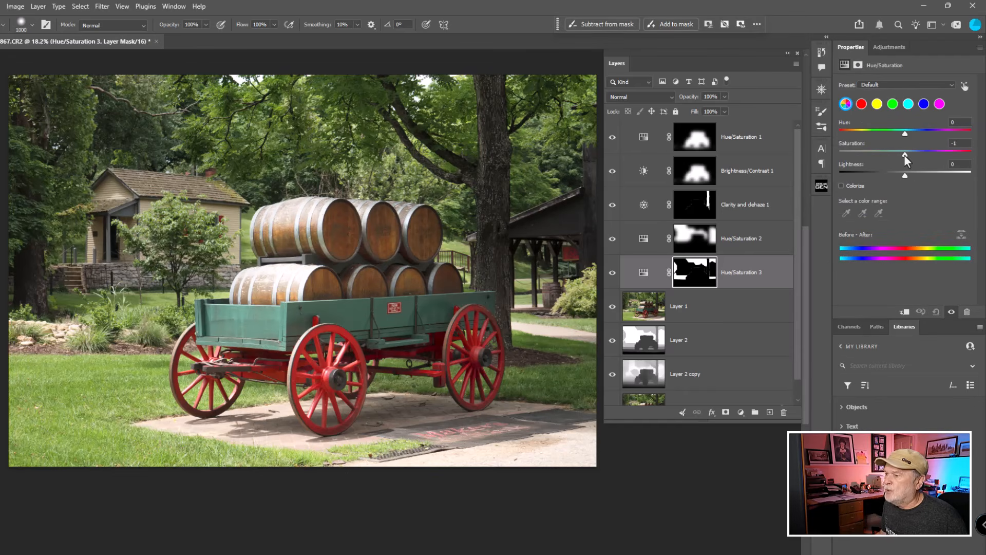
left_click_drag(904, 155, 916, 155)
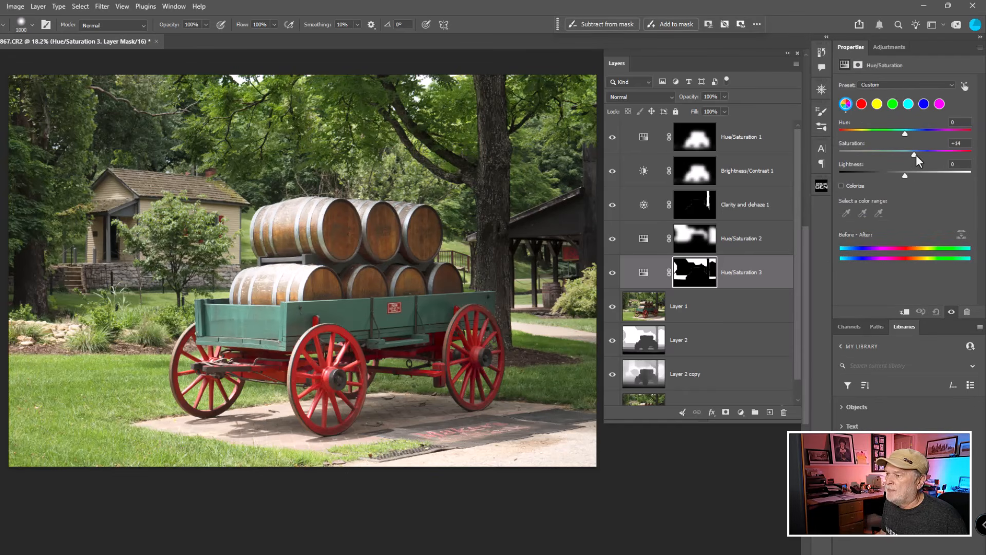
- Raise the Greens Saturation to +27 and the Yellows Saturation to +21 in the new Hue/Saturation adjustment
left_click(893, 104)
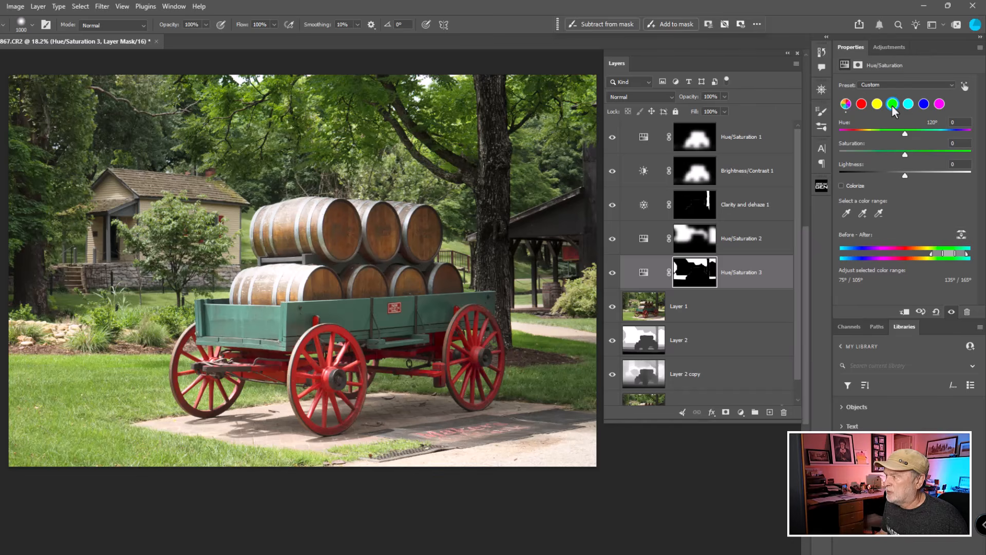
left_click_drag(905, 155, 912, 155)
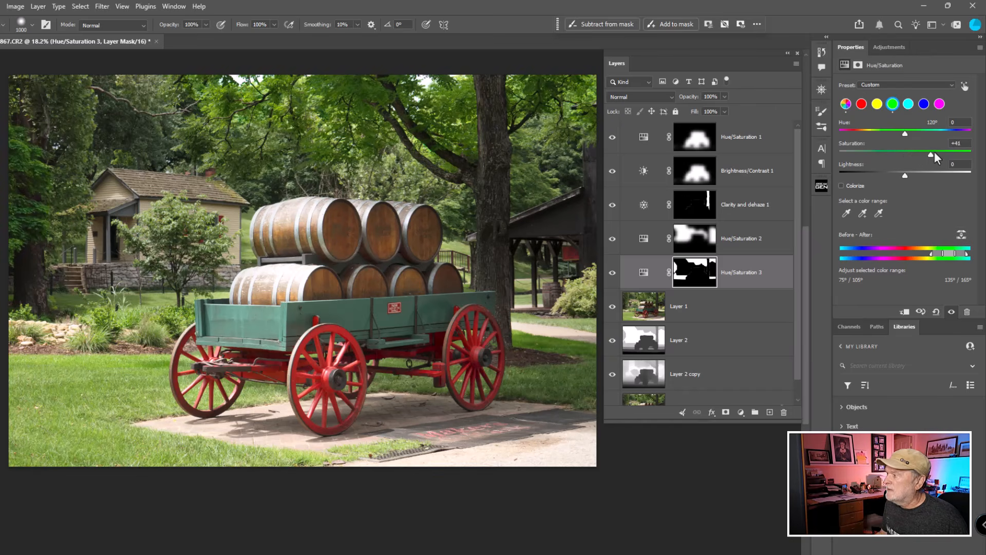
left_click_drag(958, 156, 904, 156)
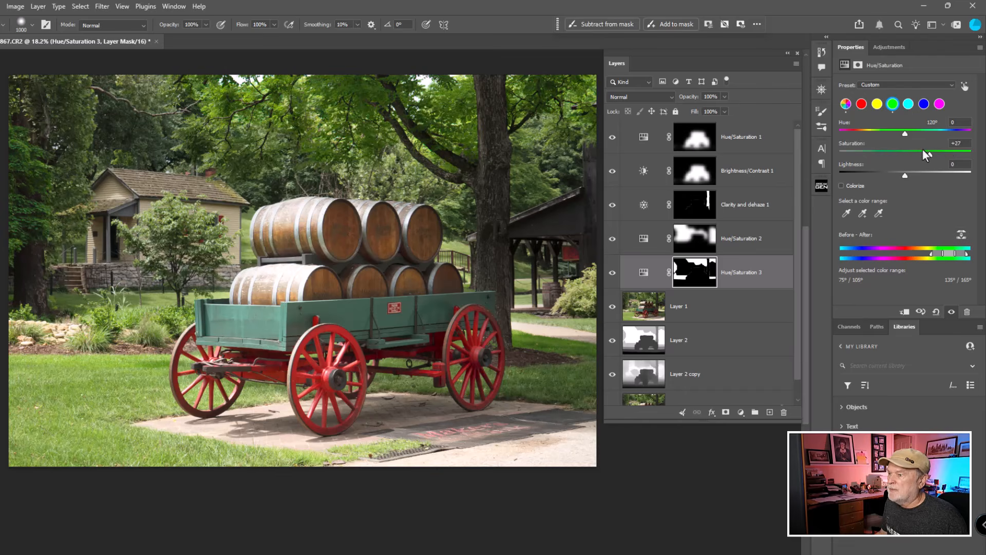
left_click(874, 107)
mouse_move(901, 153)
left_mouse_down()
mouse_move(929, 148)
mouse_move(904, 148)
mouse_move(918, 152)
left_mouse_up()
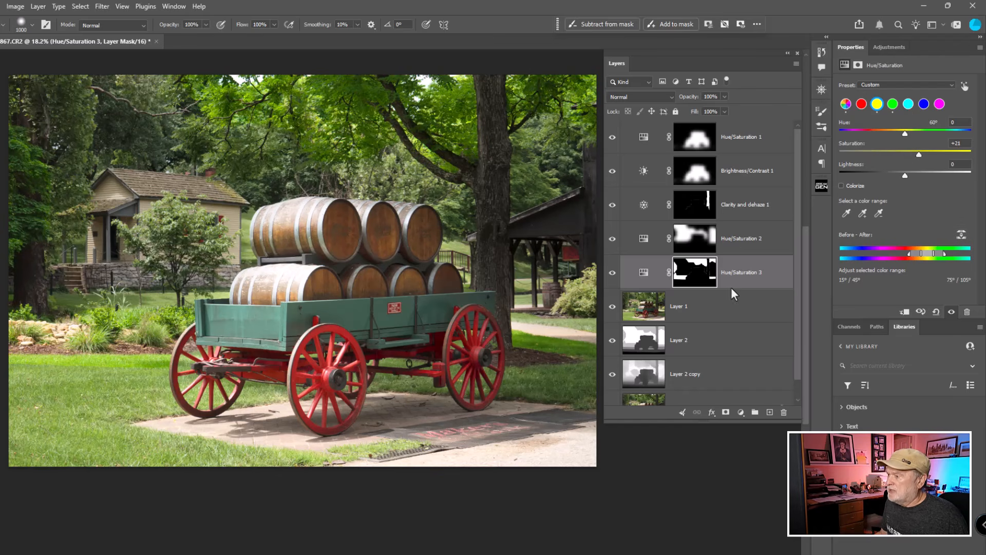
- Feather the Hue/Saturation 3 layer's mask to 222.2 px
left_click(703, 276)
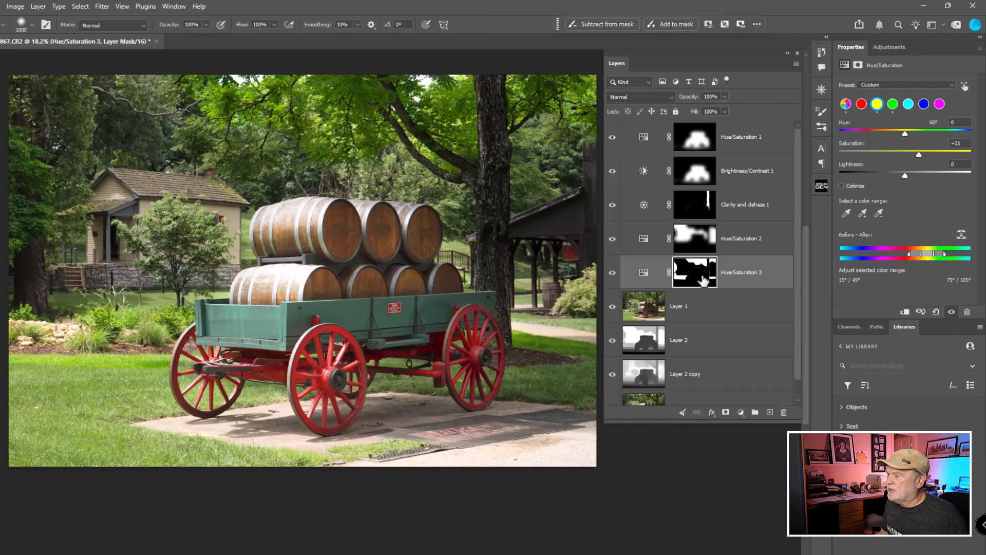
left_click(703, 276)
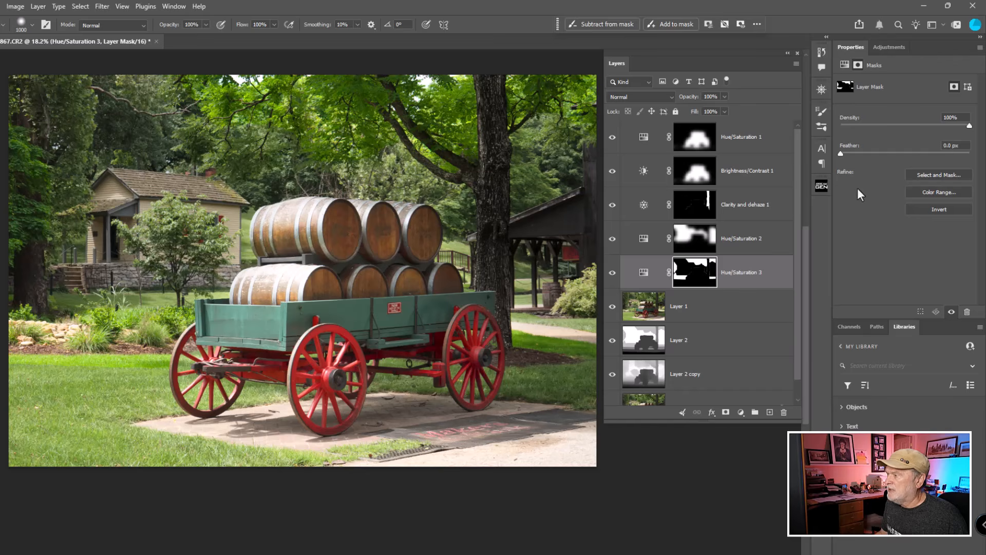
left_click_drag(841, 155, 944, 154)
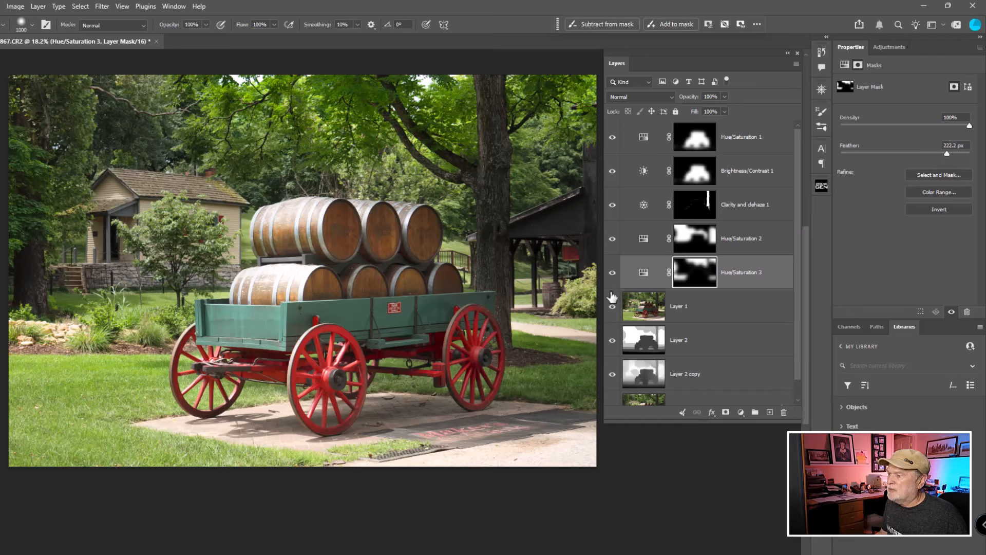
- Toggle the Hue/Saturation 3 layer's visibility to compare the foliage and grass before and after the saturation boost
left_click(613, 273)
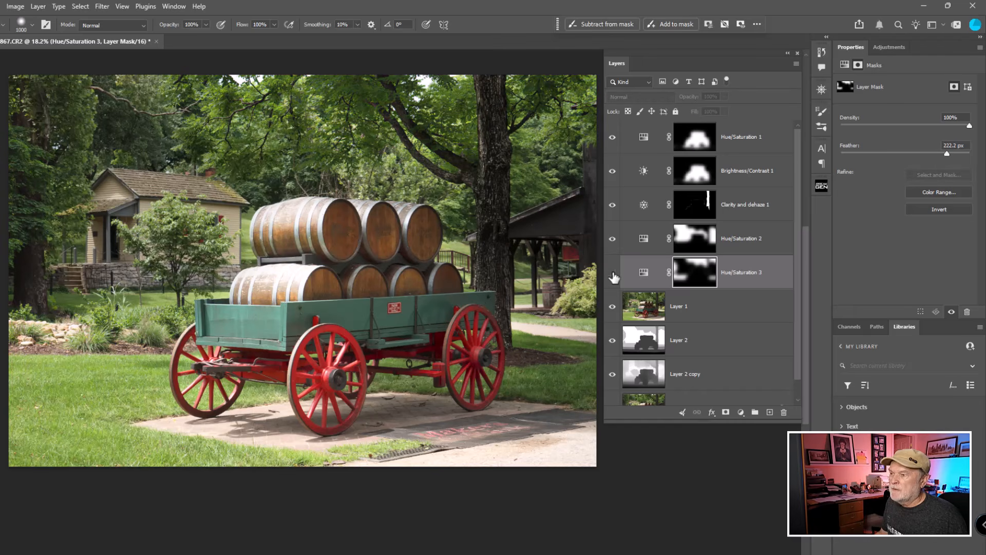
left_click(612, 273)
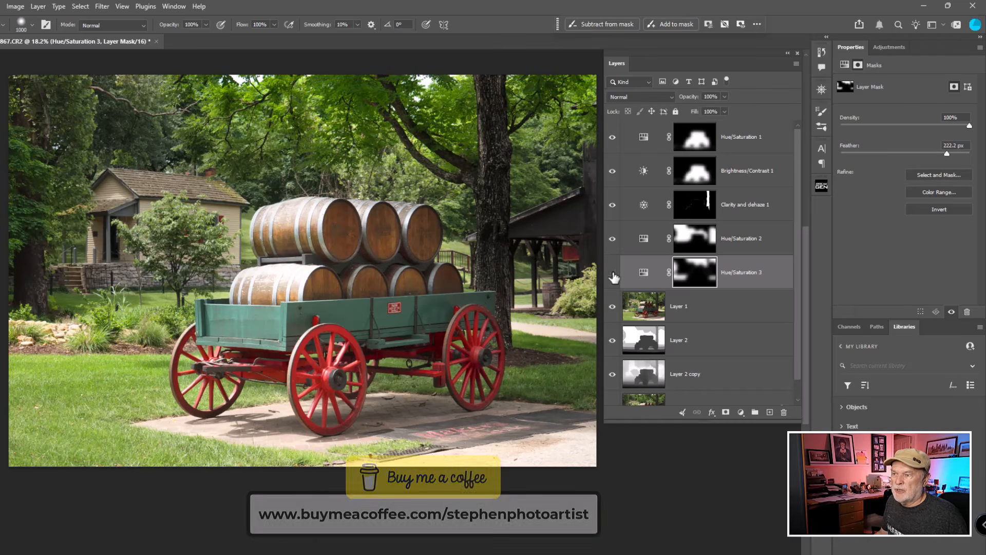
left_click(612, 272)
left_click(612, 273)
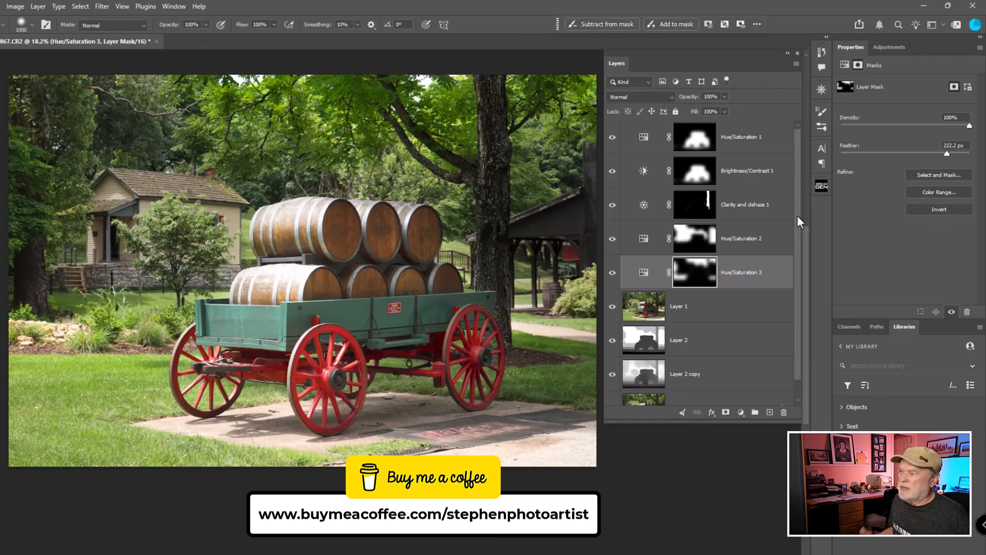
- Stamp all visible layers into a new layer above Hue/Saturation 1 and compare the edit with the original Background shown alone
left_click(640, 138)
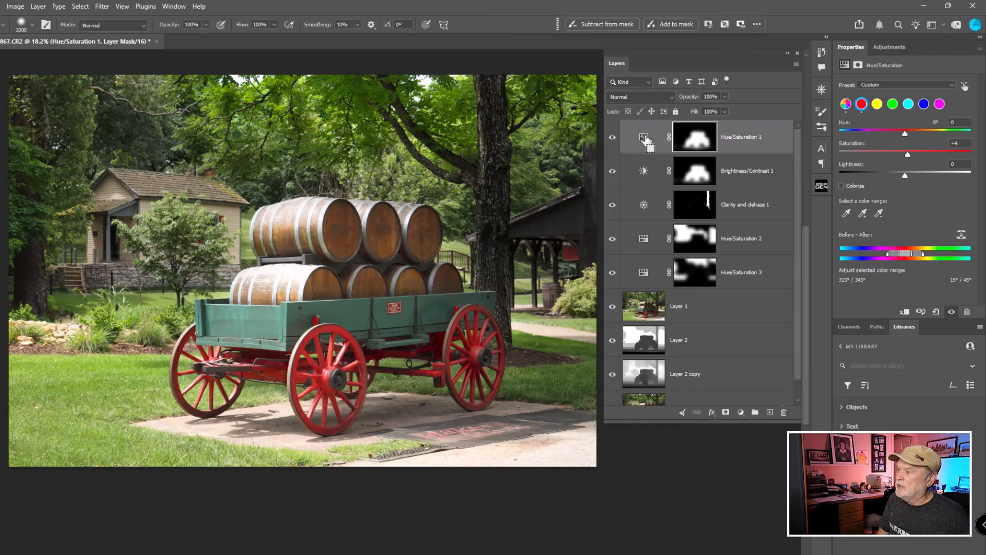
key("ctrl+alt+shift+e")
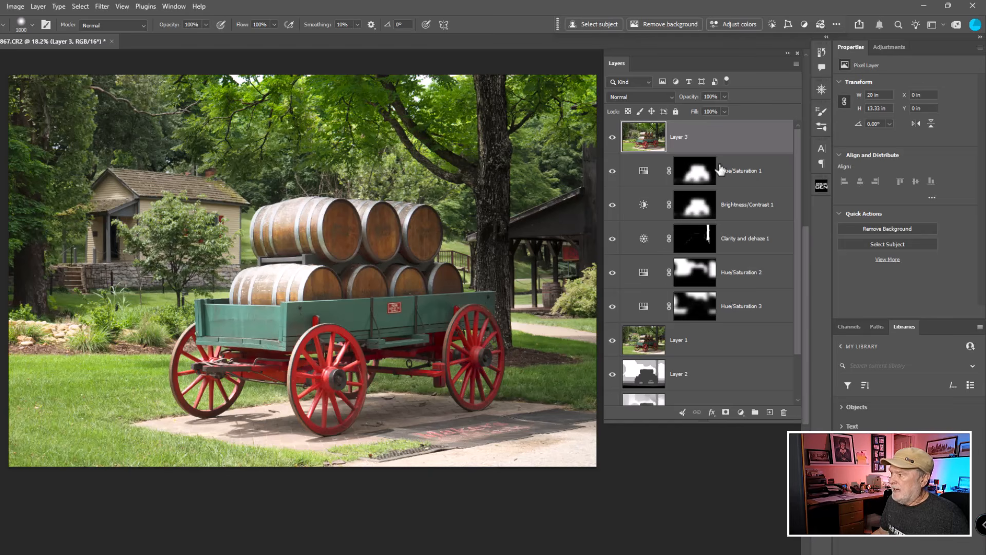
left_click_drag(797, 225, 803, 301)
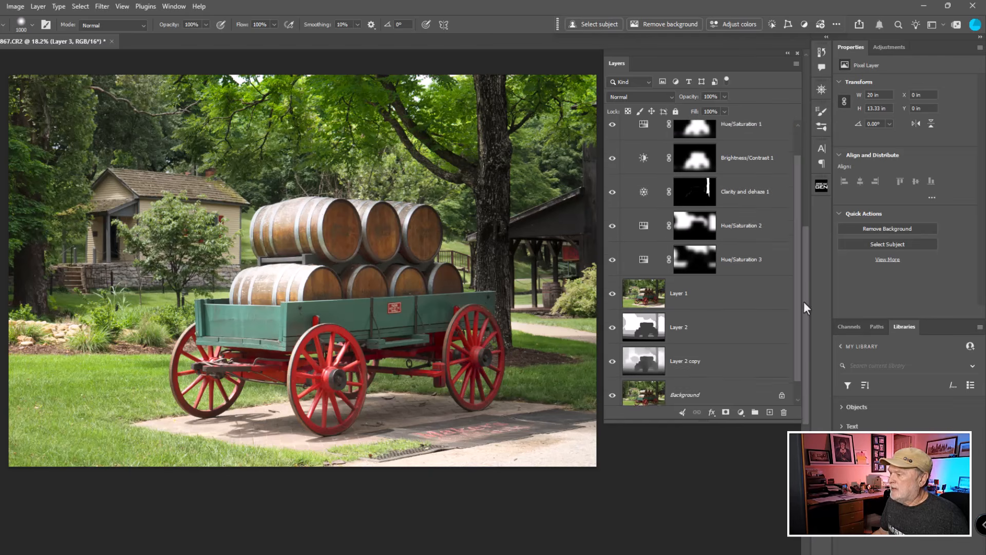
left_click(612, 392, "alt")
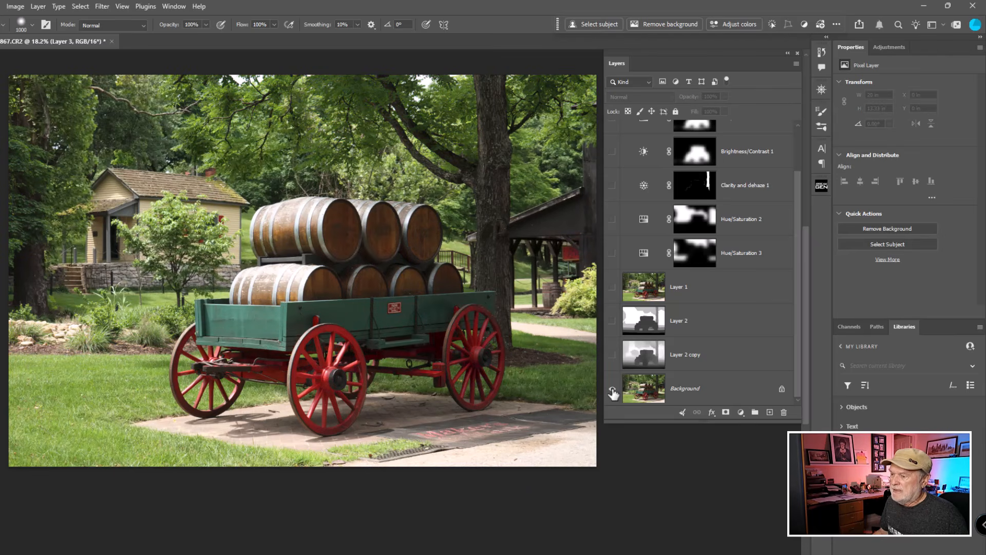
left_click(612, 392, "alt")
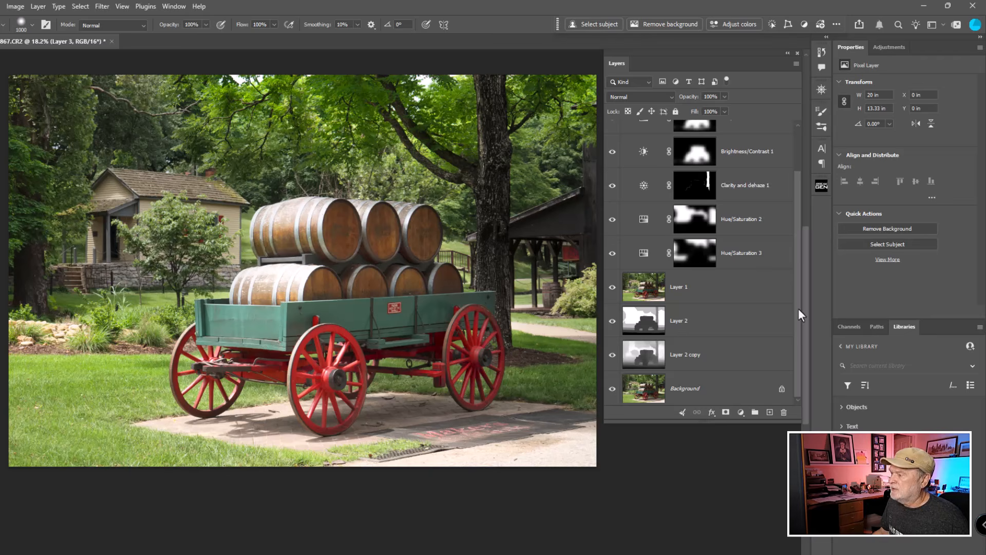
left_click_drag(797, 303, 796, 188)
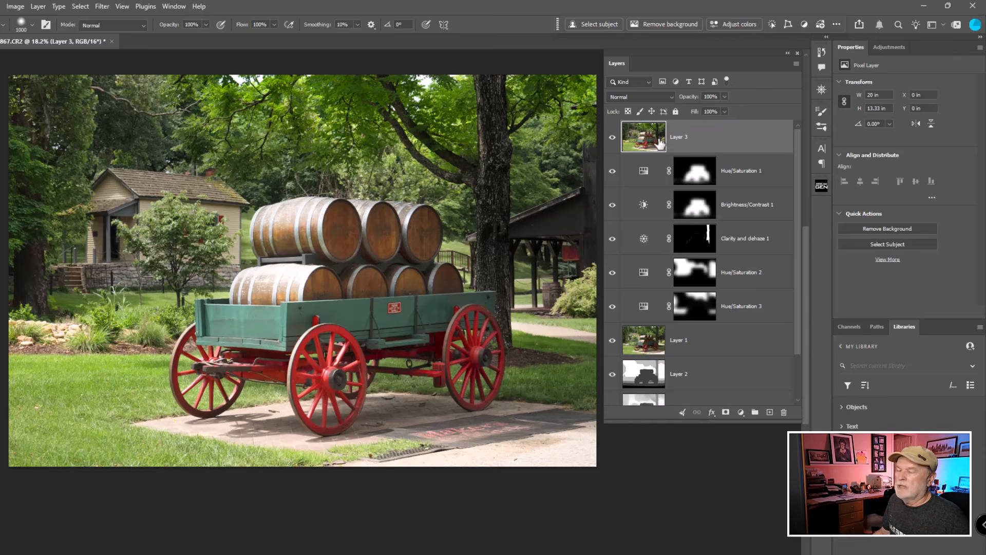
- Convert the stamped Layer 3 to a smart object and open it in Optics without the previous filters and masks
right_click(735, 139)
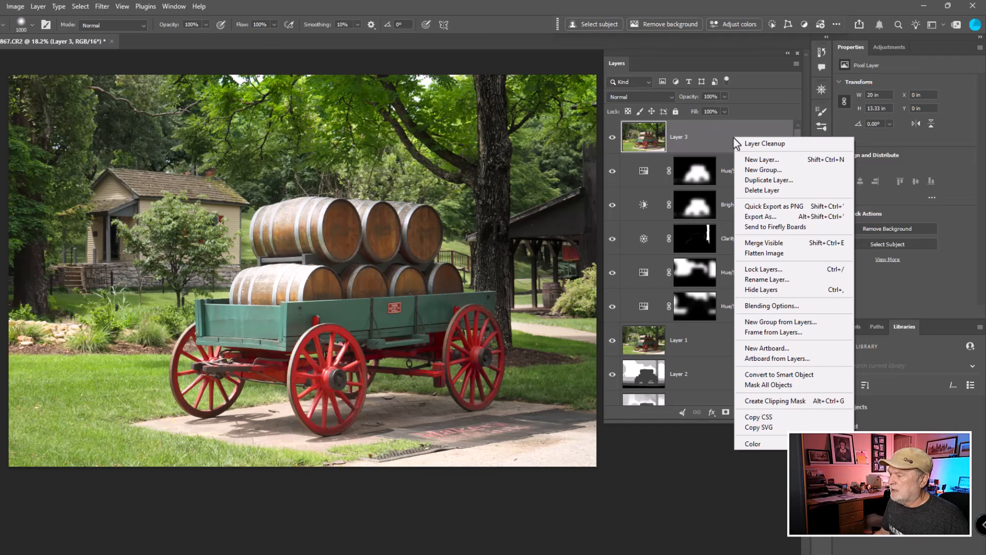
left_click(768, 376)
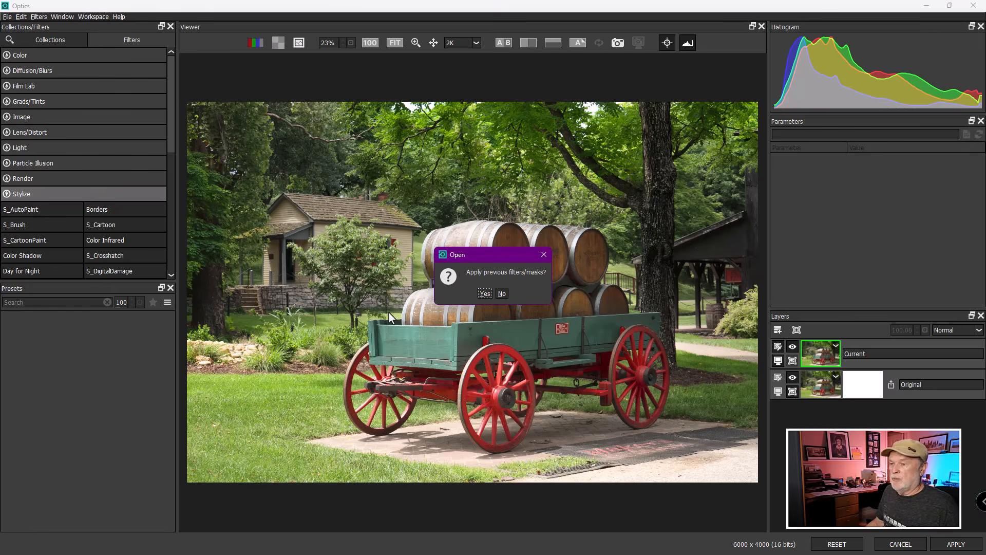
left_click(500, 294)
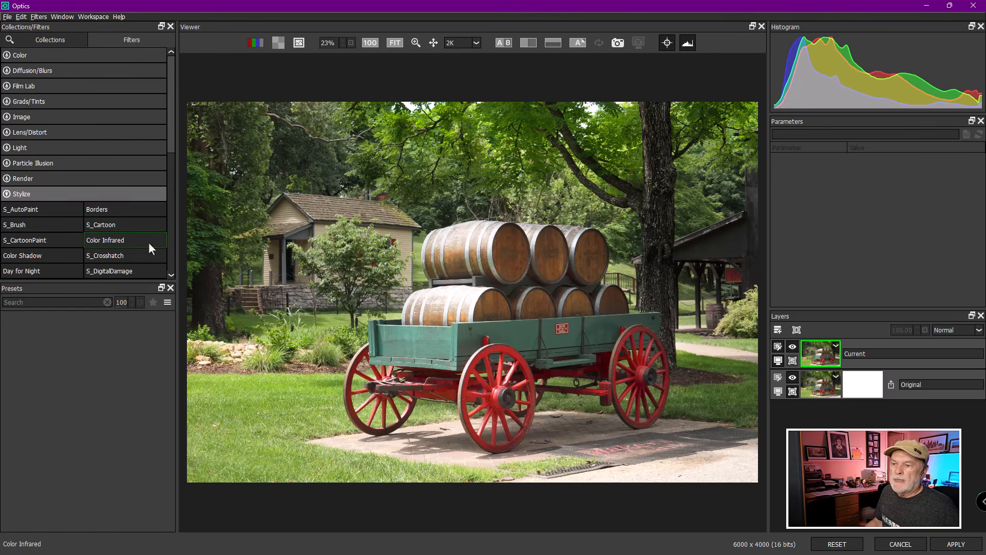
- Add the Film Stocks filter from the Film Lab collection to the wagon photo
left_click(103, 196)
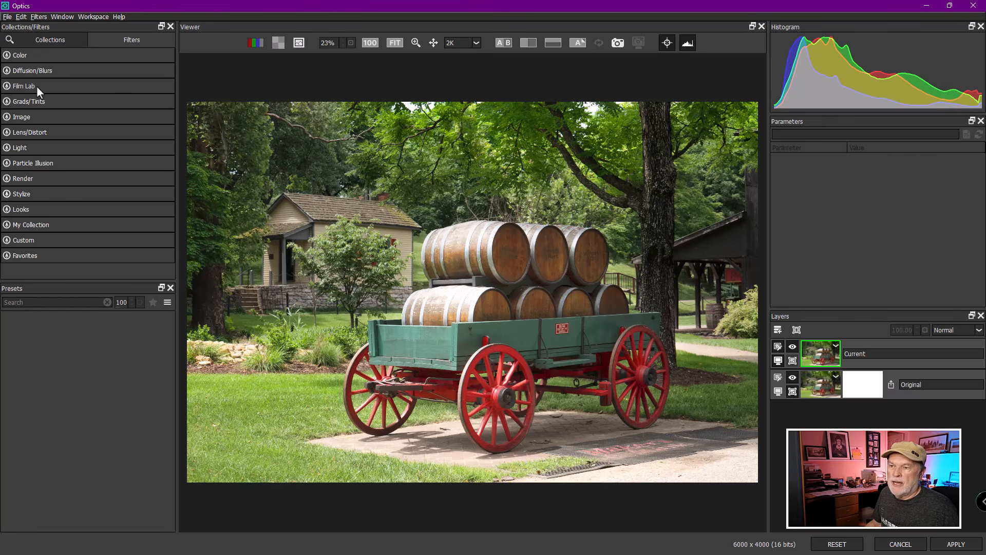
left_click(36, 85)
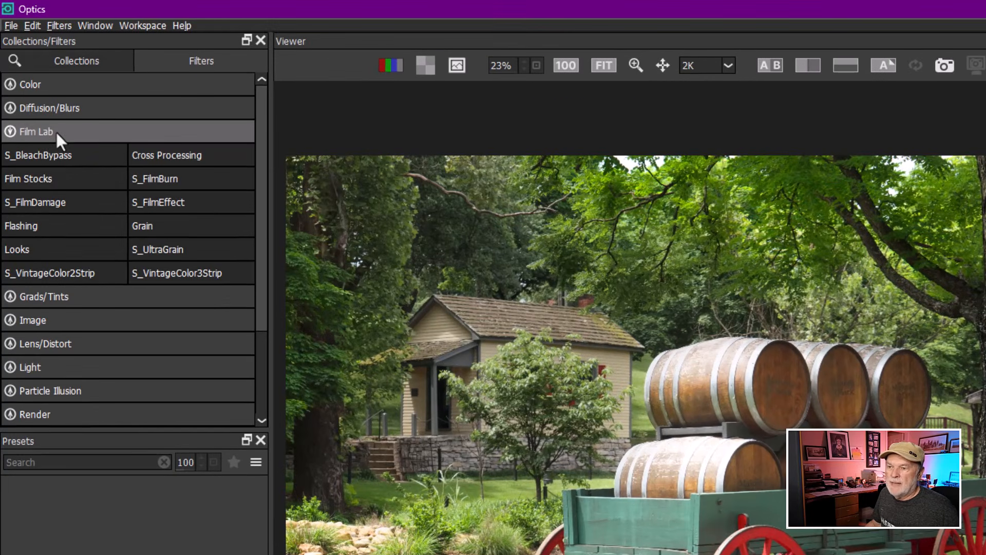
left_click(51, 179)
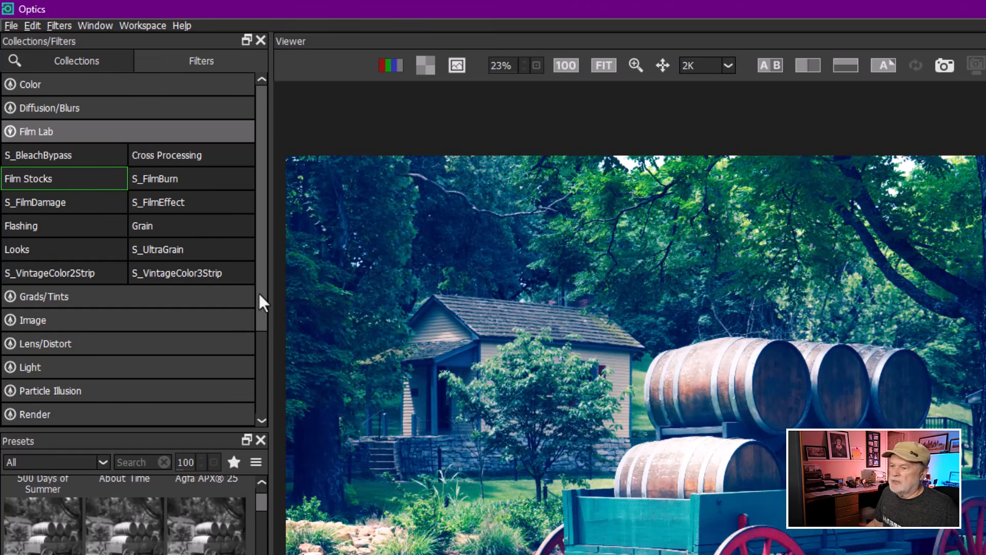
- Browse the film presets, narrow them to Favorites, choose Kodak Ektar 100 - Holga 120, and apply the look to the photo in Photoshop
scroll(135, 57, "down", 1)
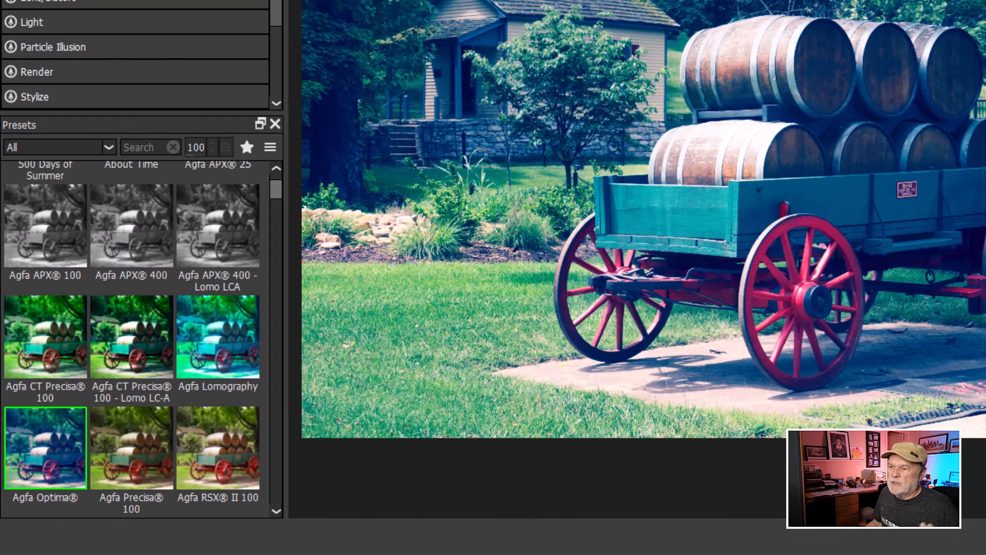
left_click_drag(278, 190, 279, 242)
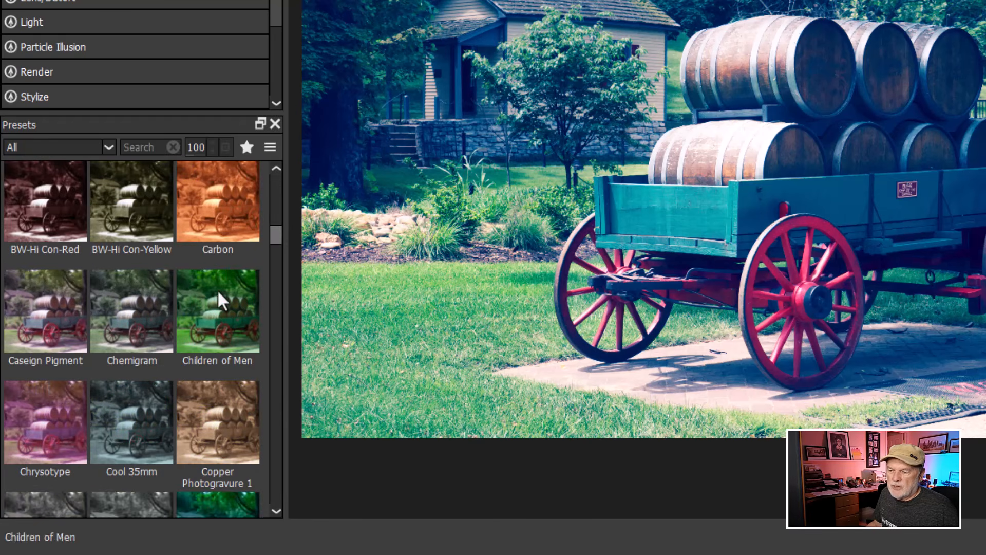
scroll(221, 300, "down", 5)
scroll(221, 300, "down", 12)
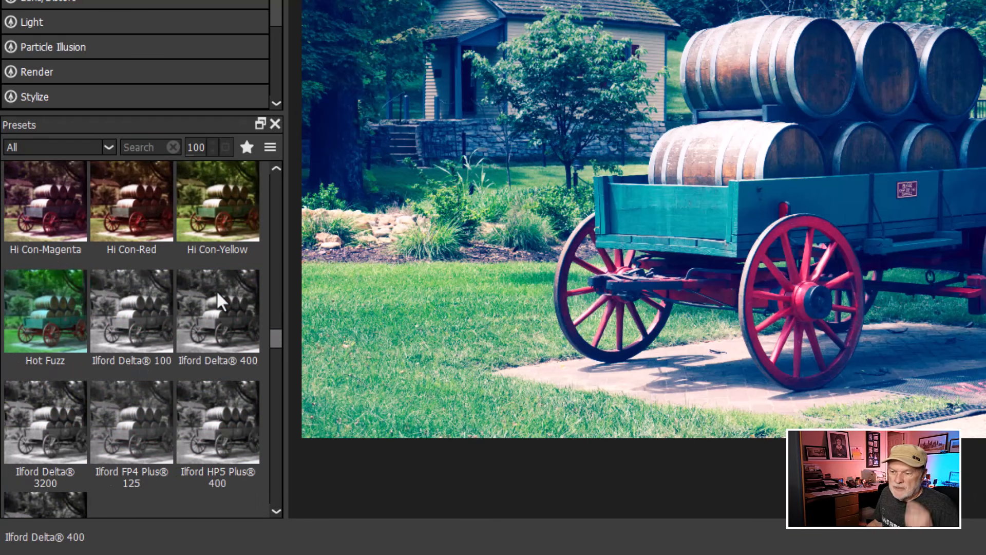
scroll(220, 301, "up", 3)
scroll(220, 300, "down", 12)
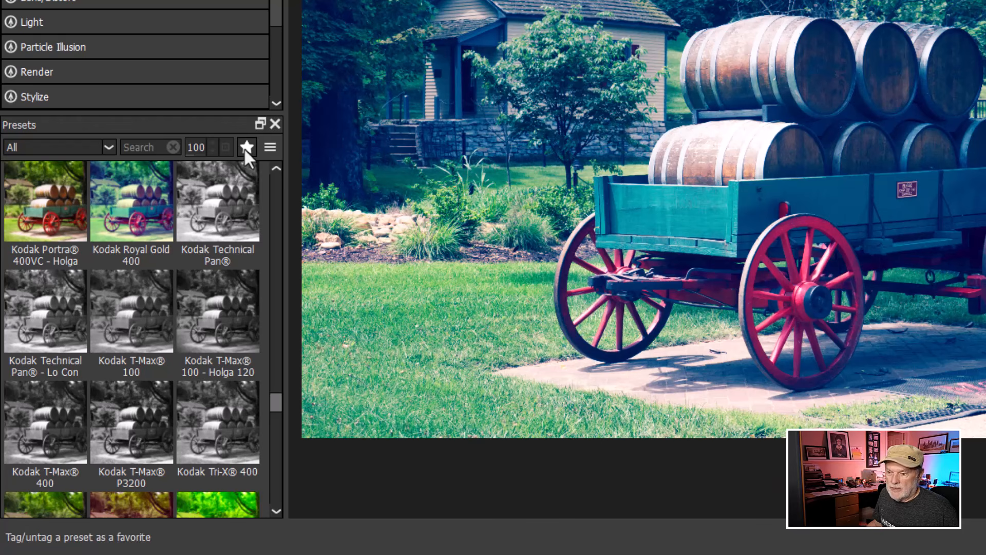
left_click(108, 148)
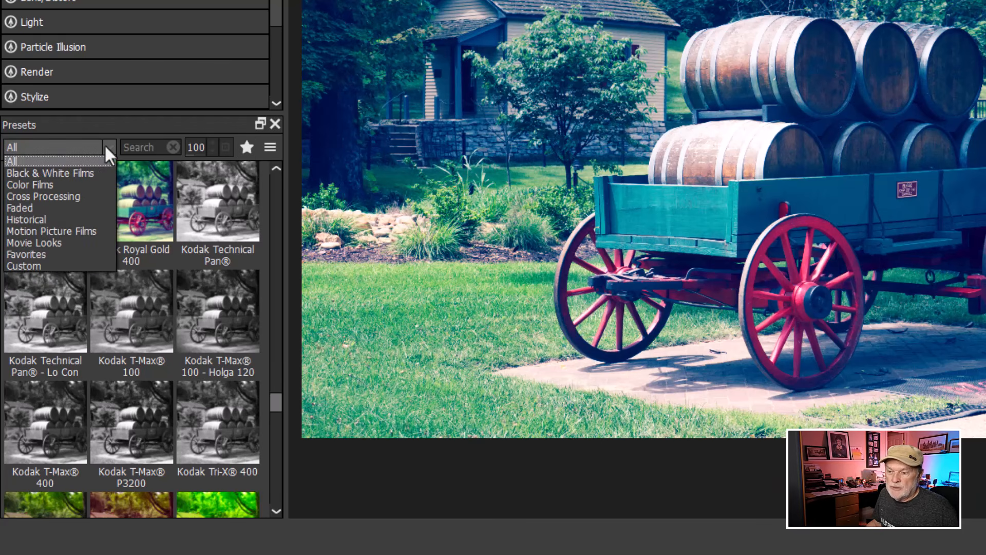
left_click(56, 247)
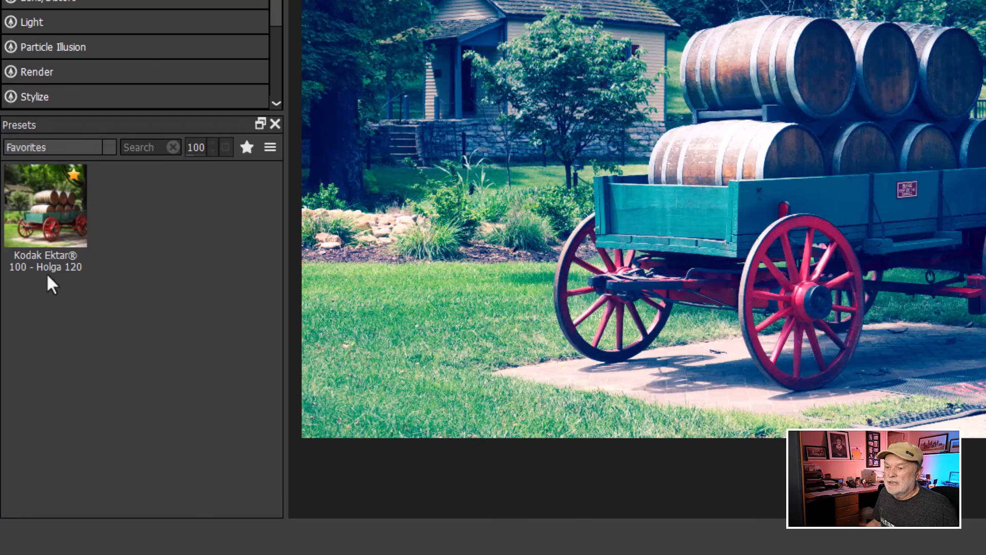
left_click(55, 213)
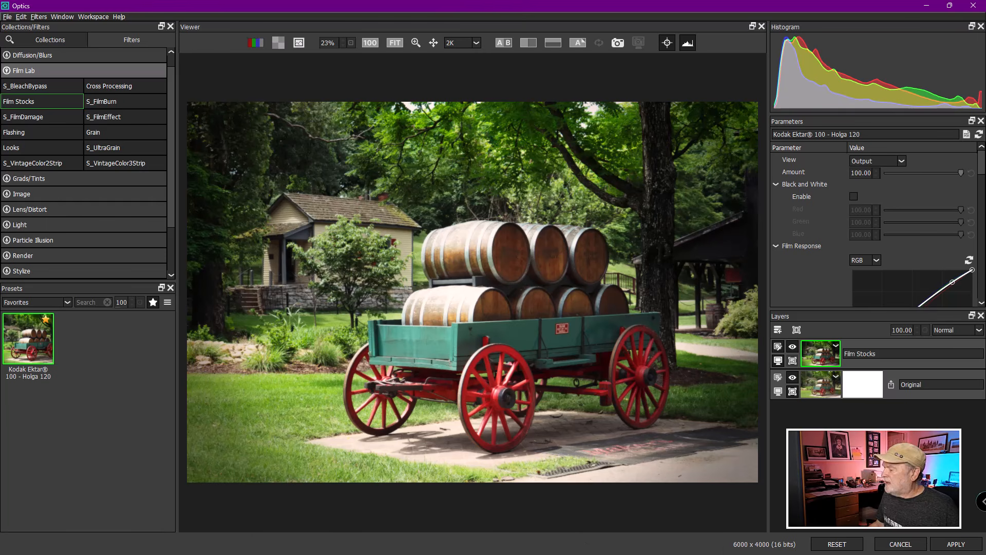
left_click(956, 545)
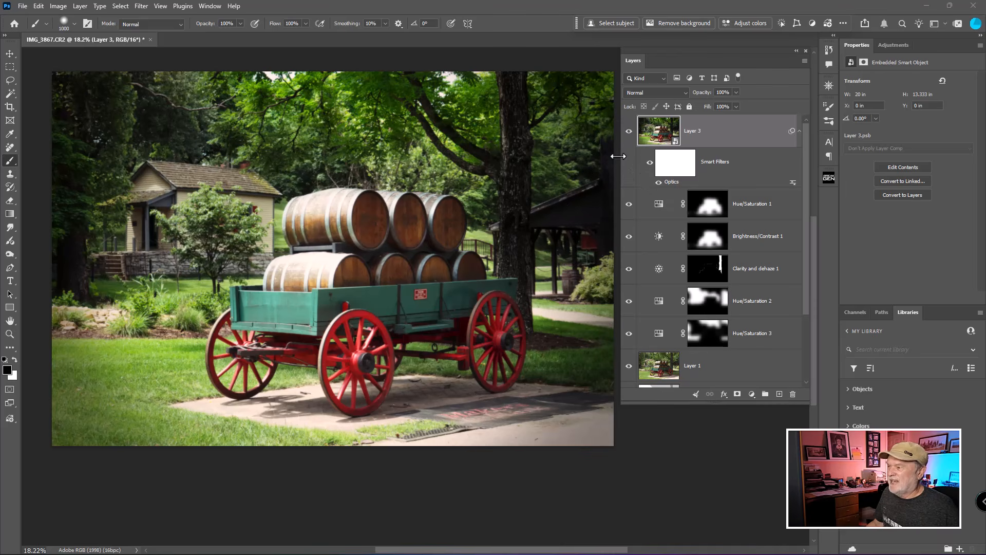
- Toggle Layer 3's visibility to compare the wagon photo with and without the film look
left_click(629, 133)
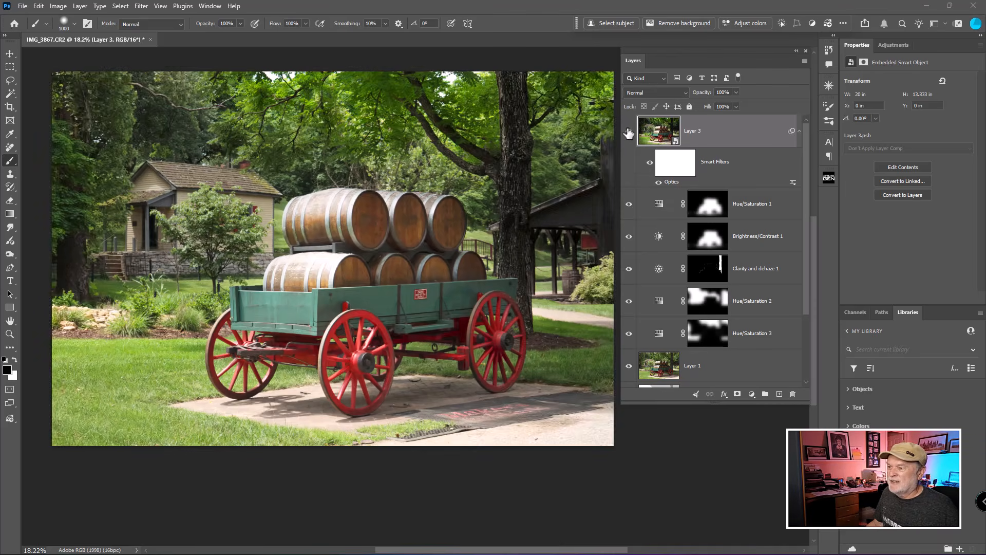
left_click(628, 134)
left_click(629, 134)
left_click(629, 134)
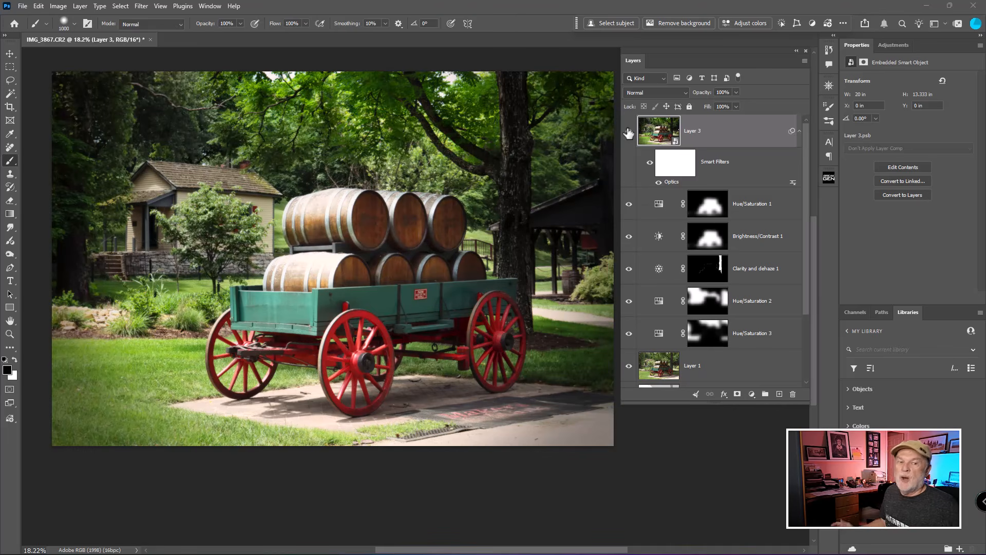